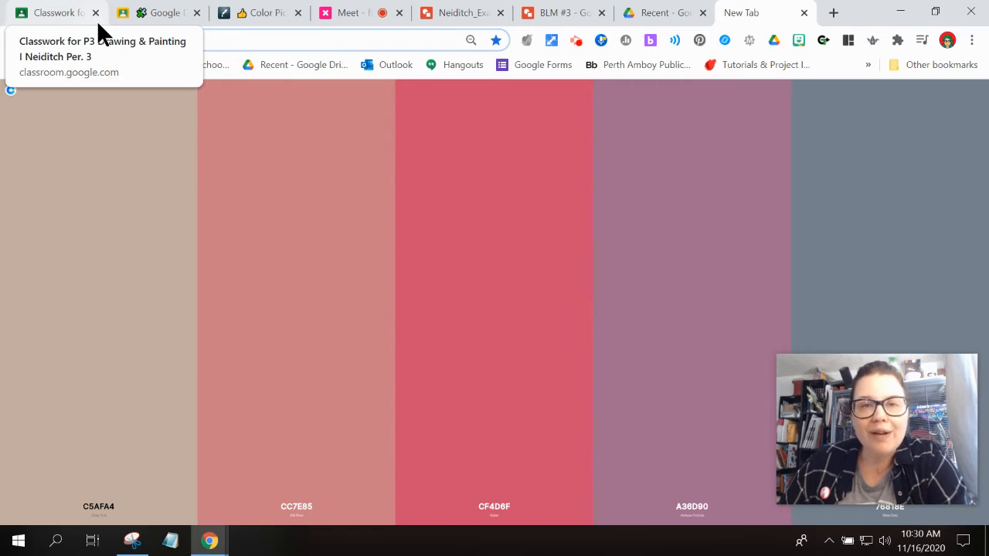
# Close the file picker and leave the unfinished Material post to return to the class's Classwork page.
pyautogui.click(50, 15)
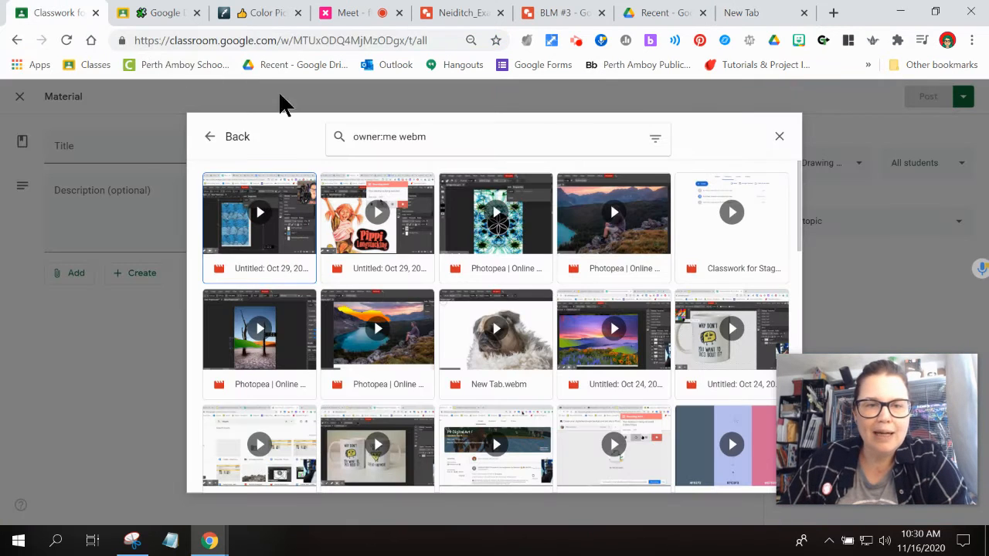
pyautogui.click(779, 135)
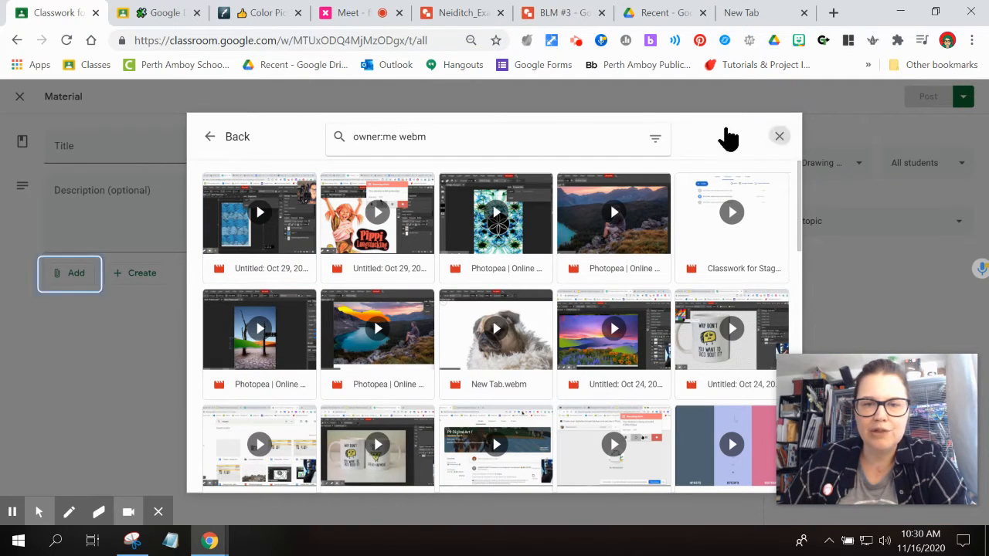
pyautogui.click(17, 40)
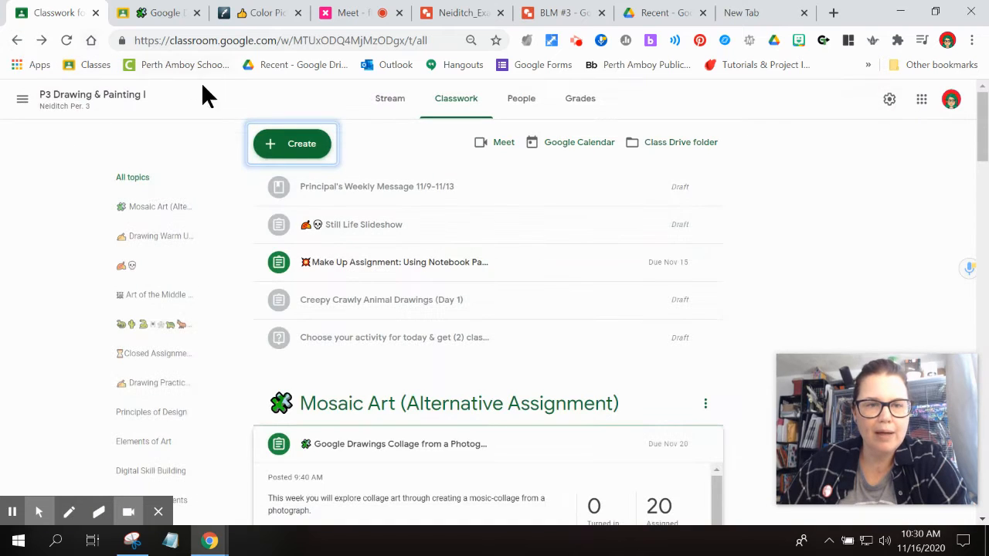
# Open the instructions of the Google Drawings Collage from a Photograph assignment and open its attached Mosaic Project drawing.
pyautogui.click(387, 443)
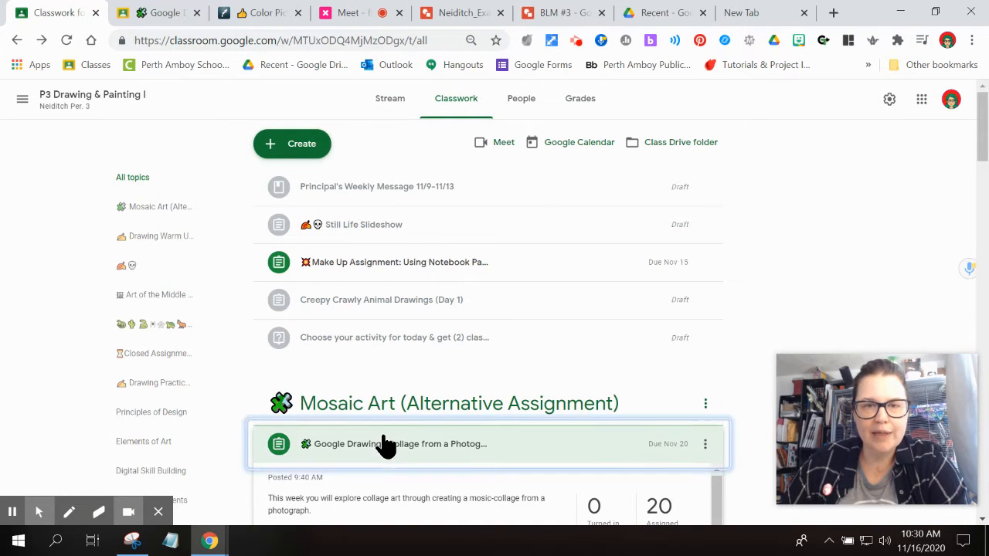
pyautogui.click(409, 437)
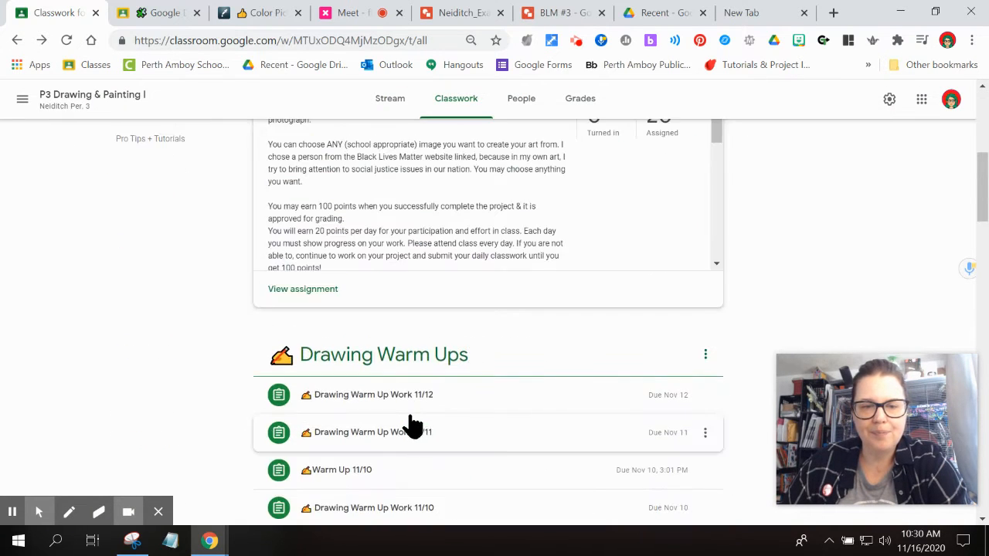
pyautogui.click(347, 287)
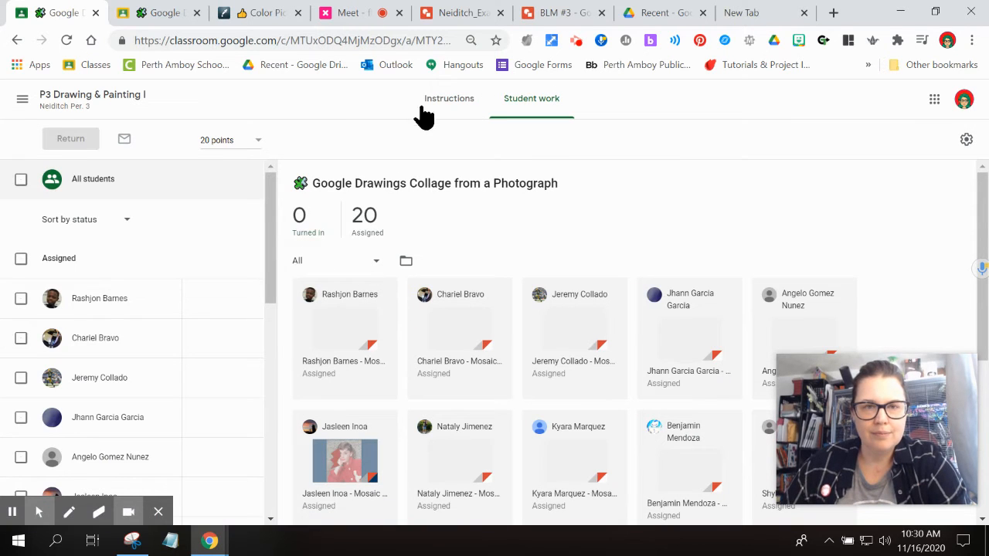
pyautogui.click(449, 101)
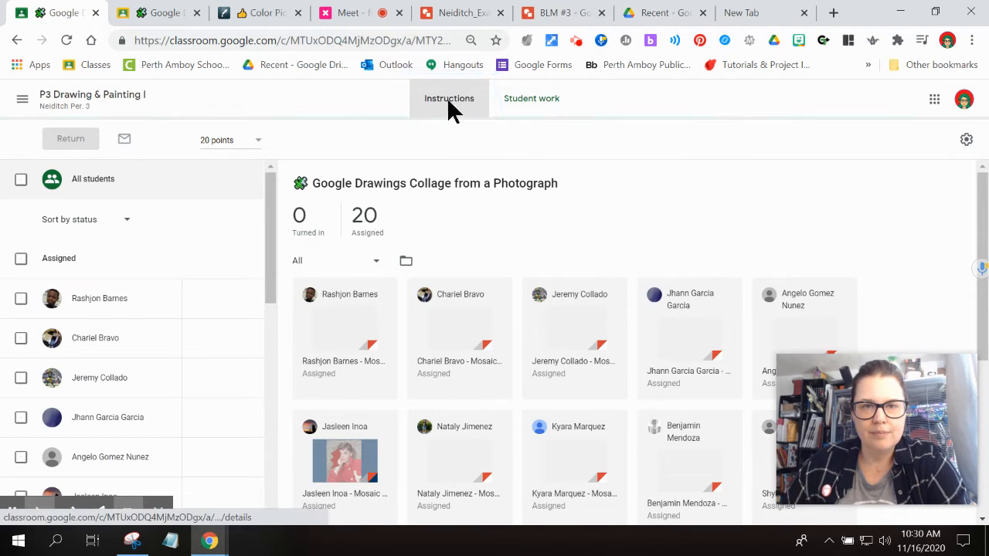
pyautogui.scroll(-4, 452, 242)
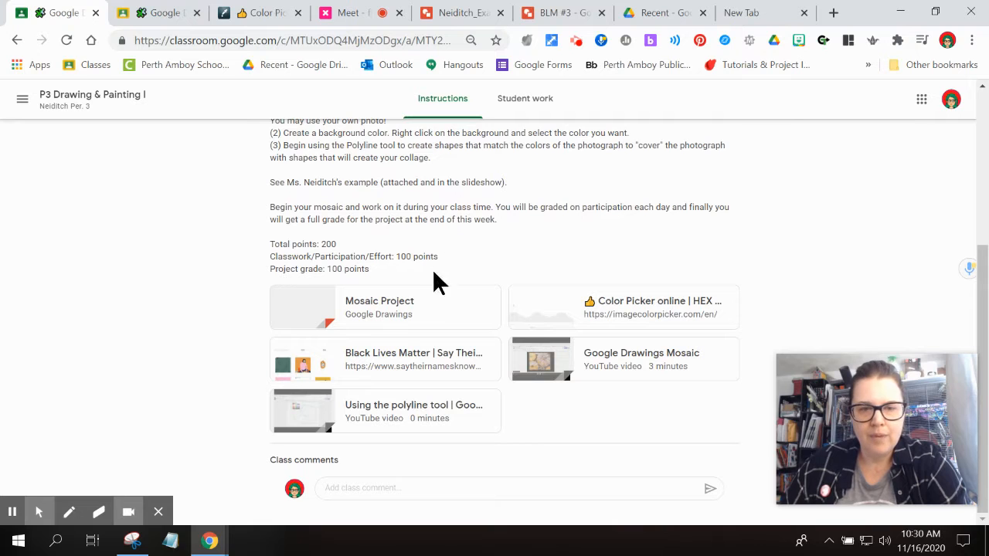
pyautogui.click(379, 303)
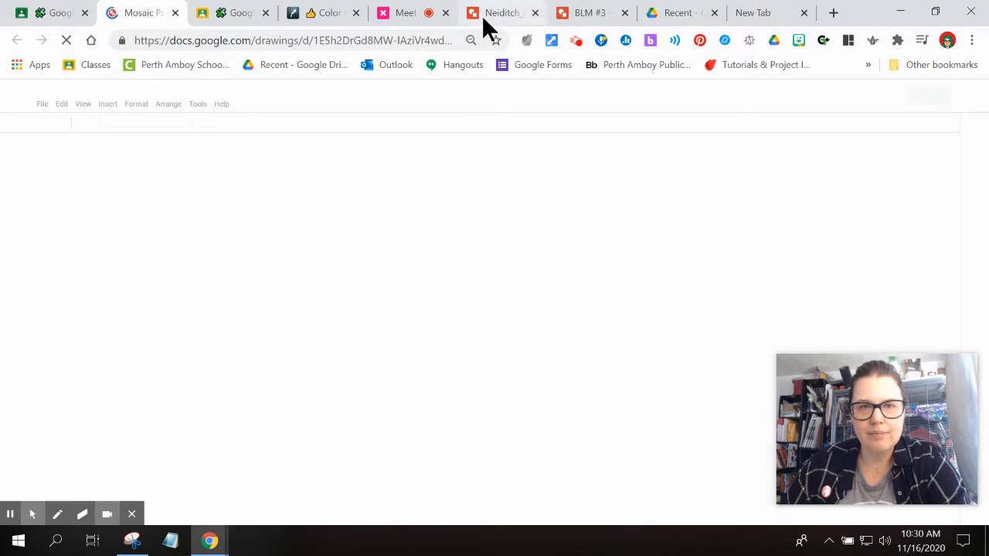
# Make a copy of the Mosaic Project drawing named "Example #4".
pyautogui.click(43, 105)
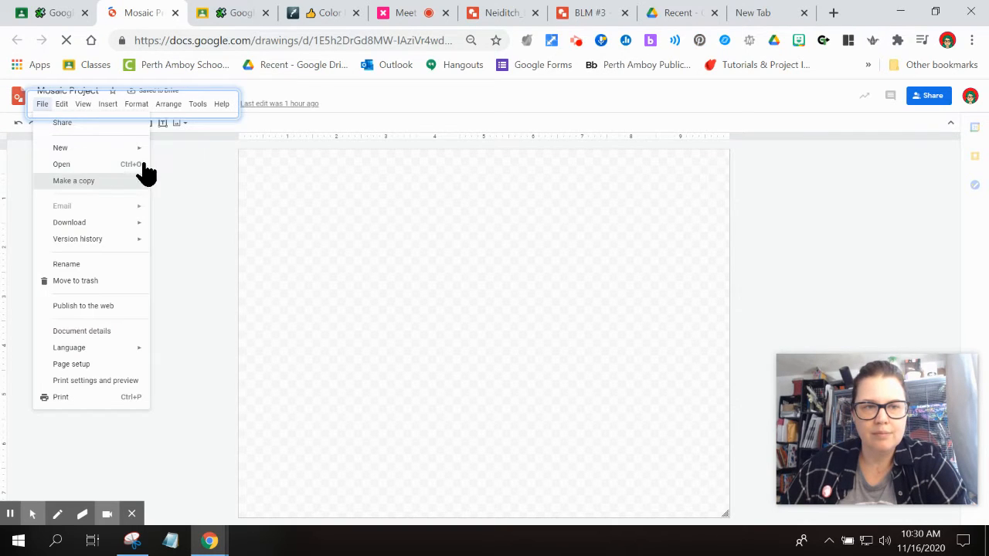
pyautogui.click(146, 178)
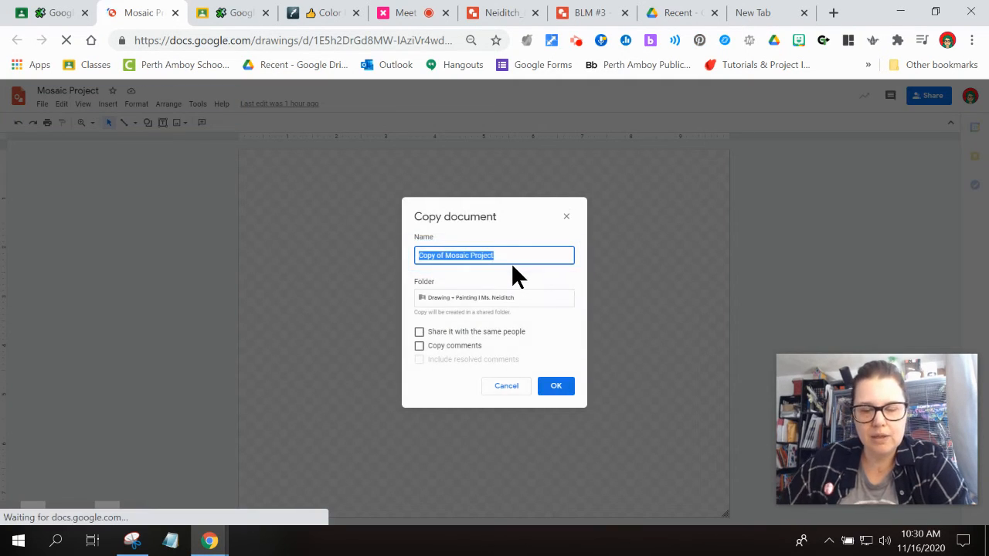
pyautogui.write('Example')
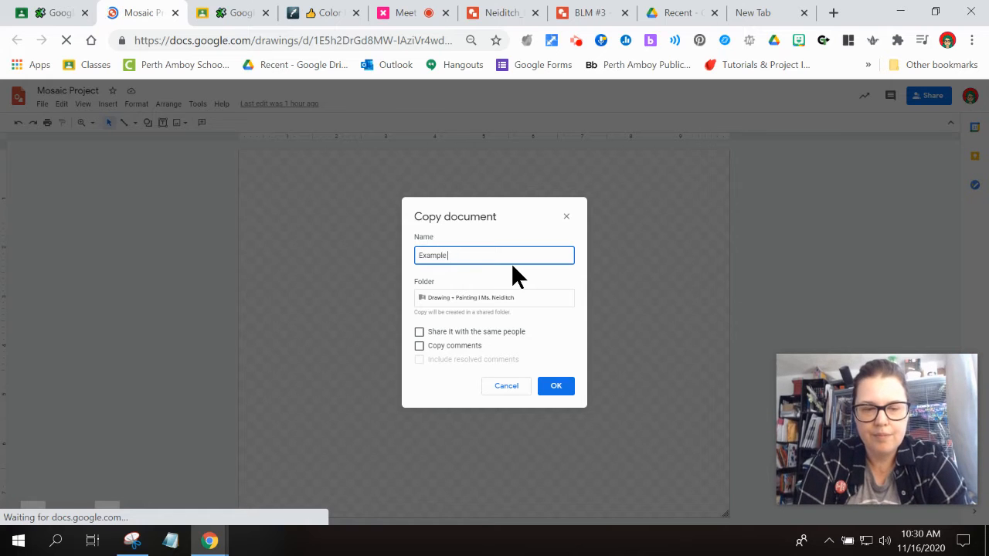
pyautogui.write(' #1')
pyautogui.press('Return')
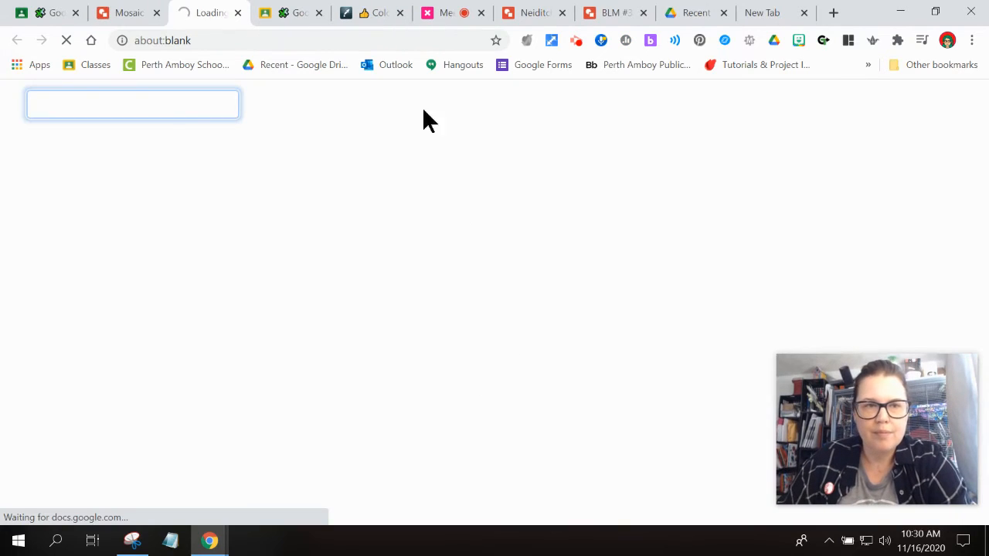
# Close the original Mosaic Project, duplicate Classroom assignment and Recent Drive tabs, and move the Meet tab to the front.
pyautogui.click(156, 13)
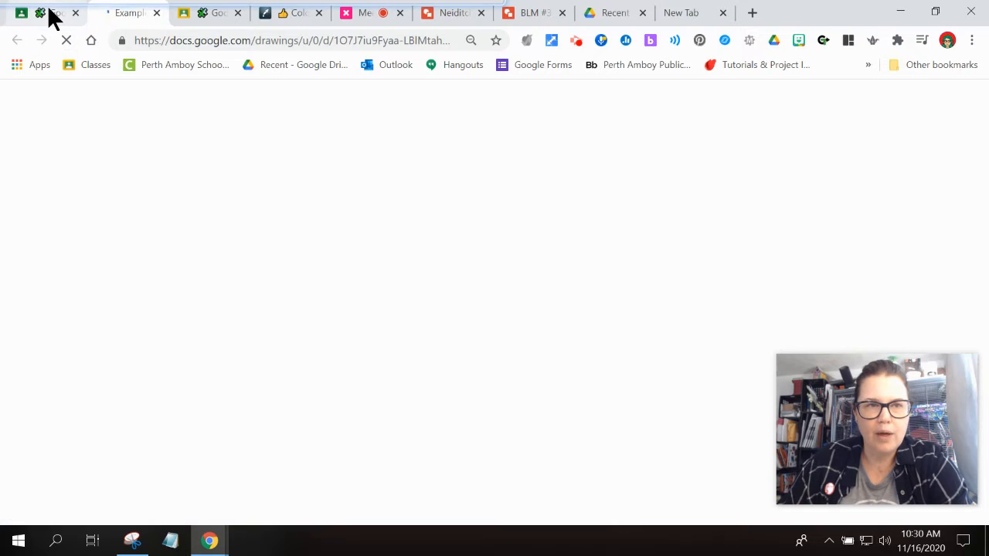
pyautogui.click(237, 13)
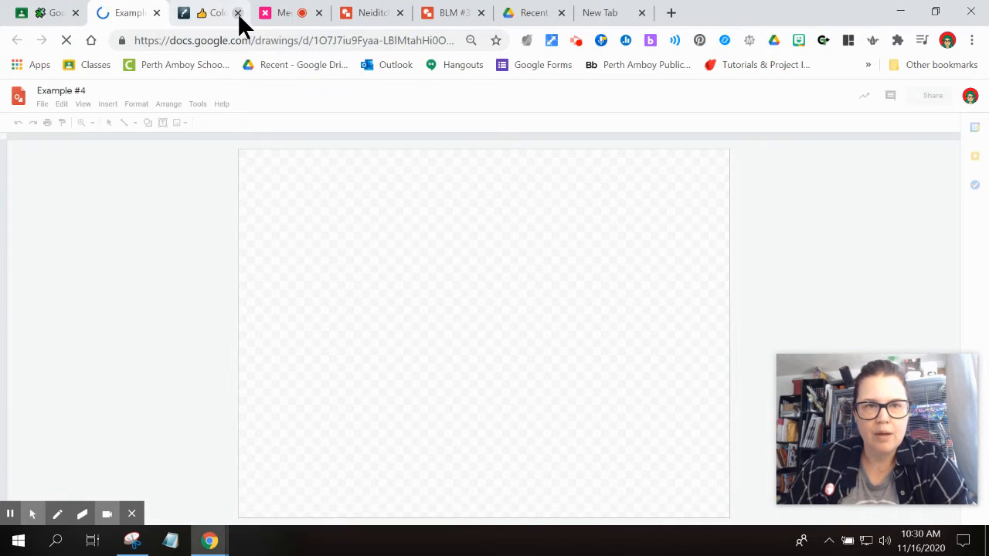
pyautogui.click(314, 9)
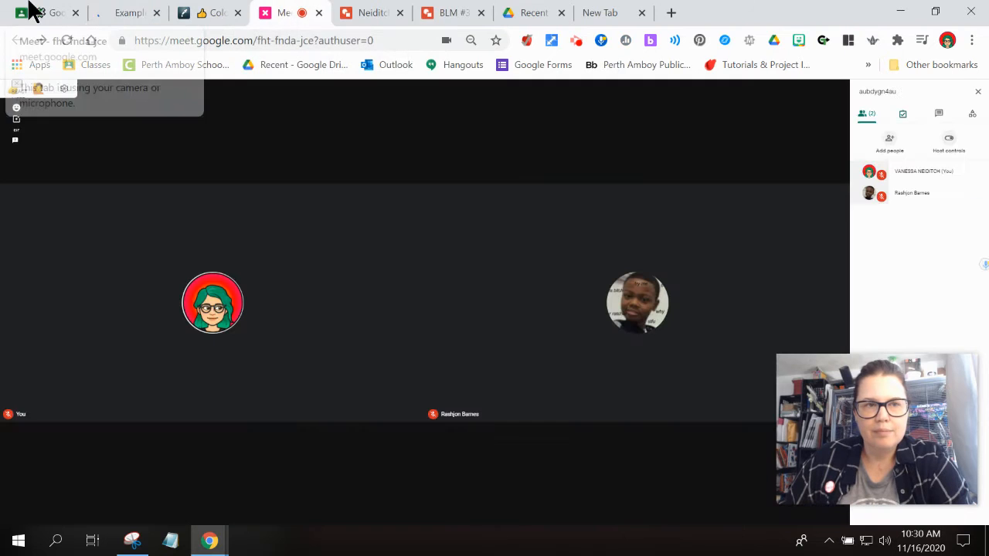
pyautogui.moveTo(31, 11); pyautogui.dragTo(34, 11)
pyautogui.click(376, 12)
pyautogui.click(450, 11)
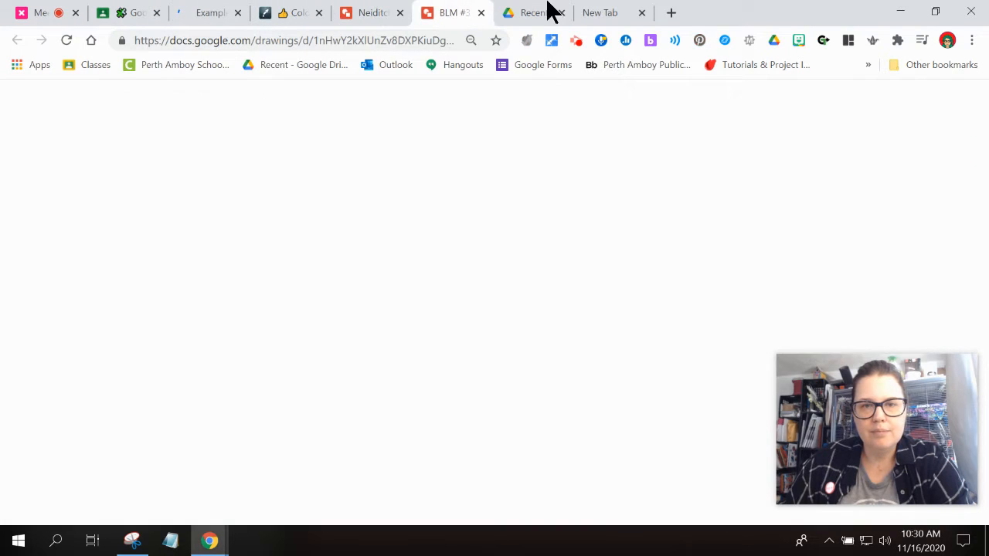
pyautogui.click(536, 14)
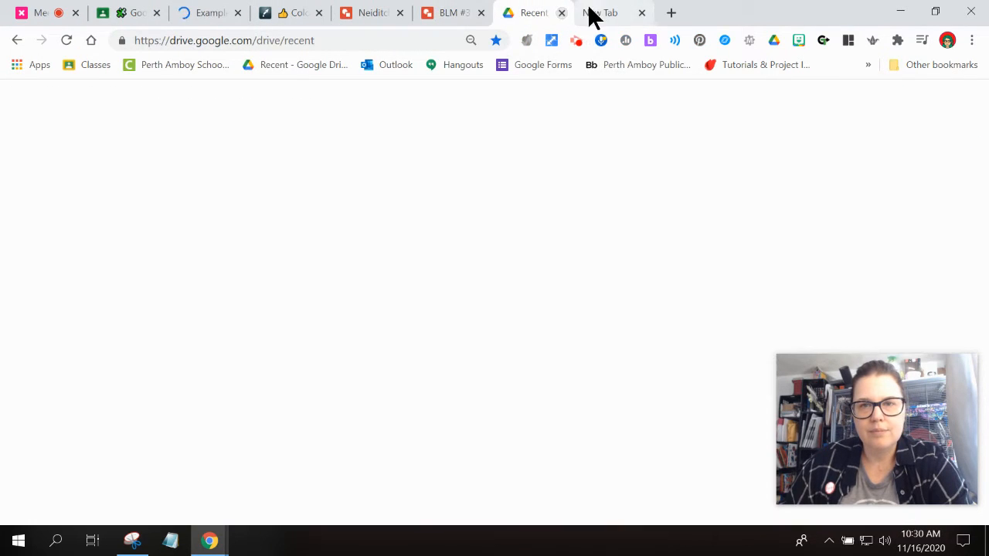
pyautogui.click(560, 14)
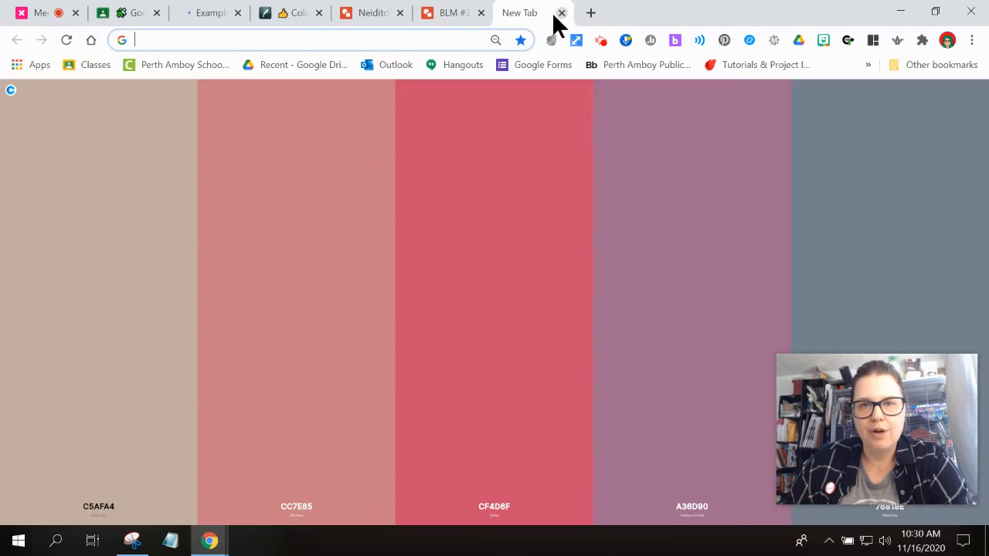
# Search the web for "say their names know their names" and open the saytheirnamesknowtheirnames.com website.
pyautogui.click(448, 39)
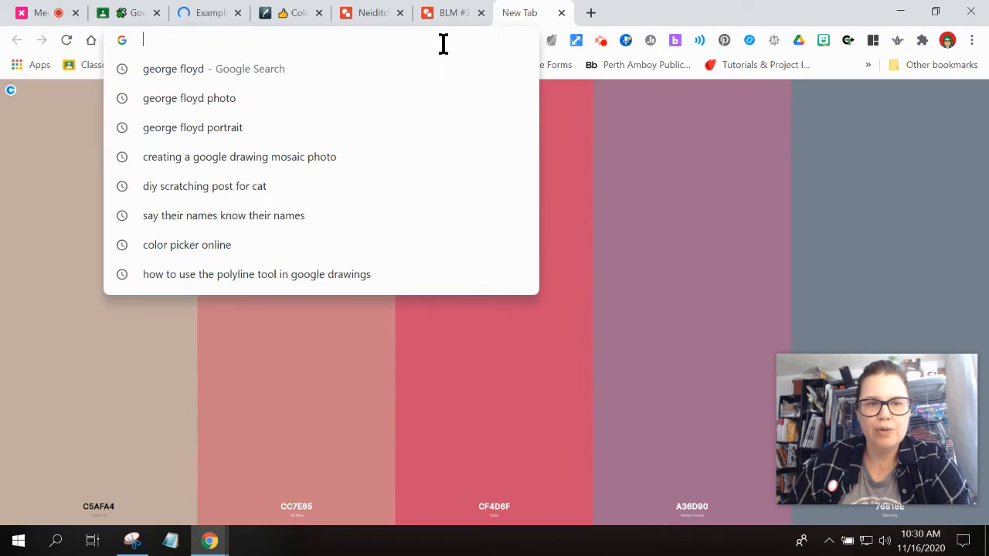
pyautogui.click(334, 210)
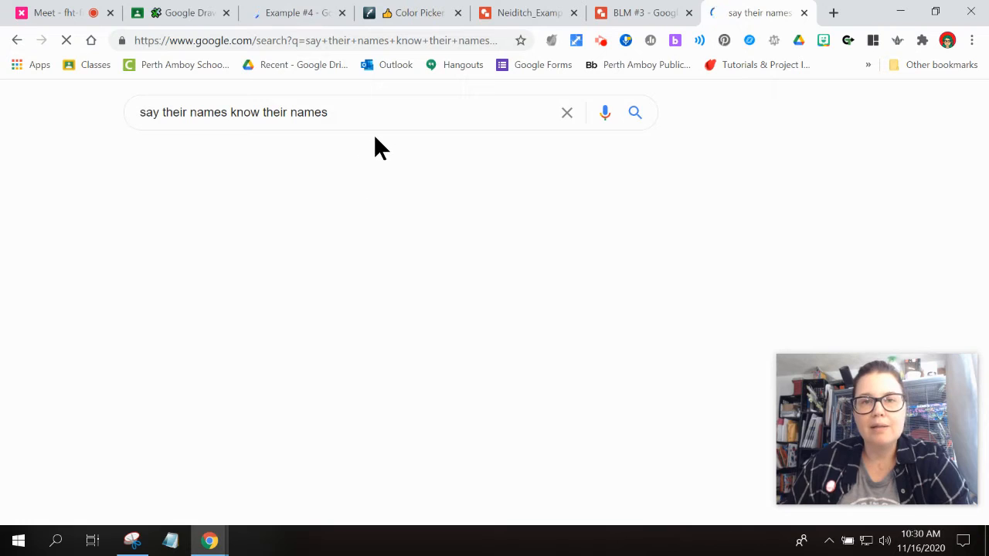
pyautogui.click(313, 250)
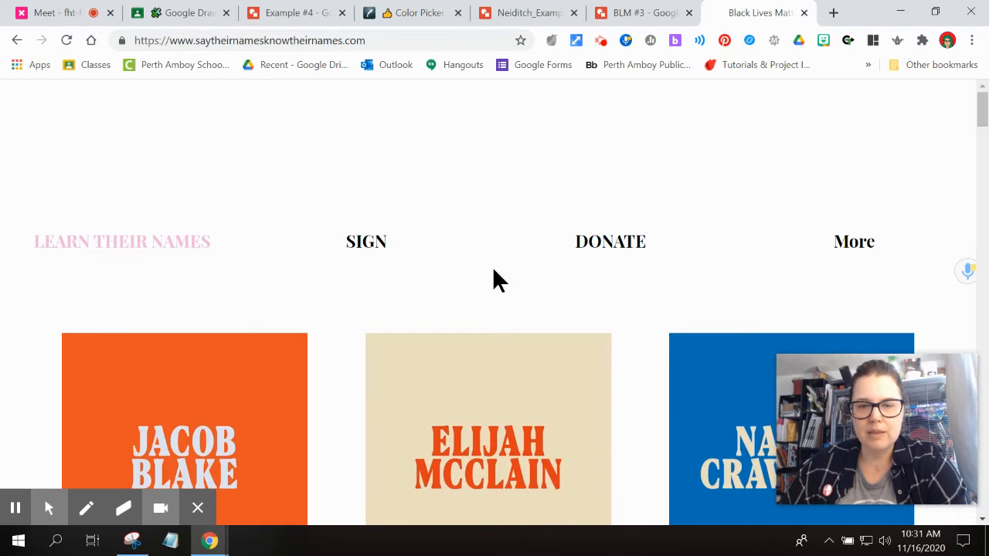
# Open the Elijah McClain entry and look through the linked ELLE Australia article for a photograph.
pyautogui.click(482, 401)
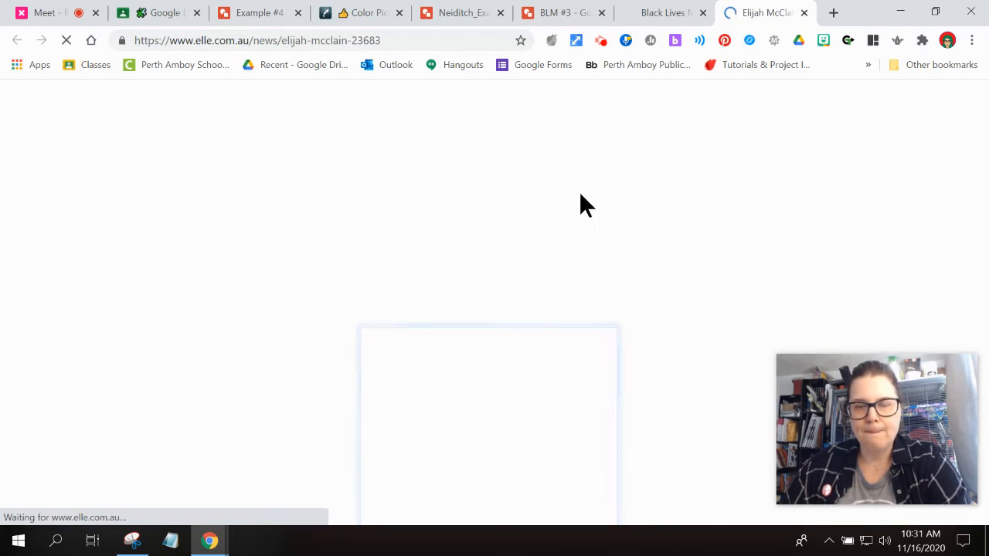
pyautogui.scroll(-5, 448, 274)
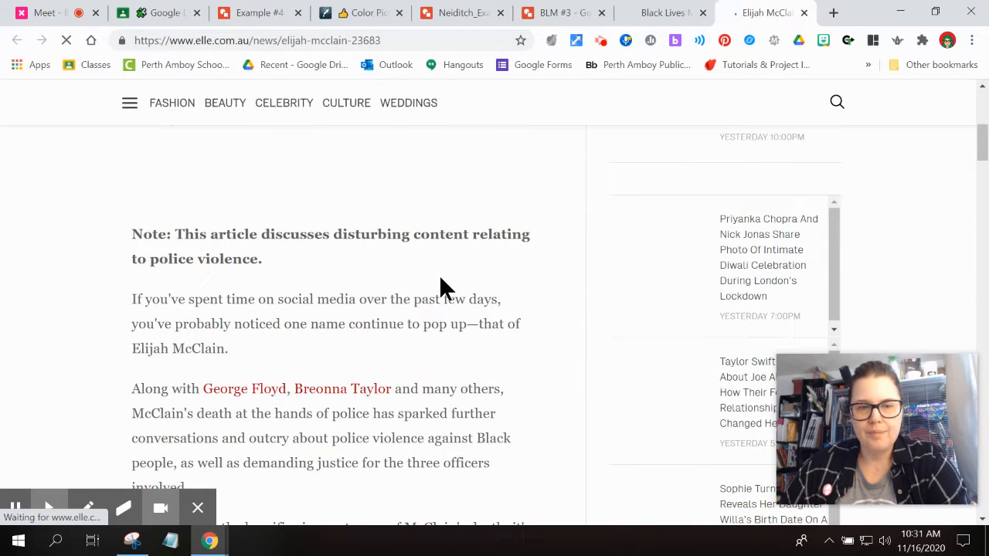
pyautogui.scroll(-4, 402, 348)
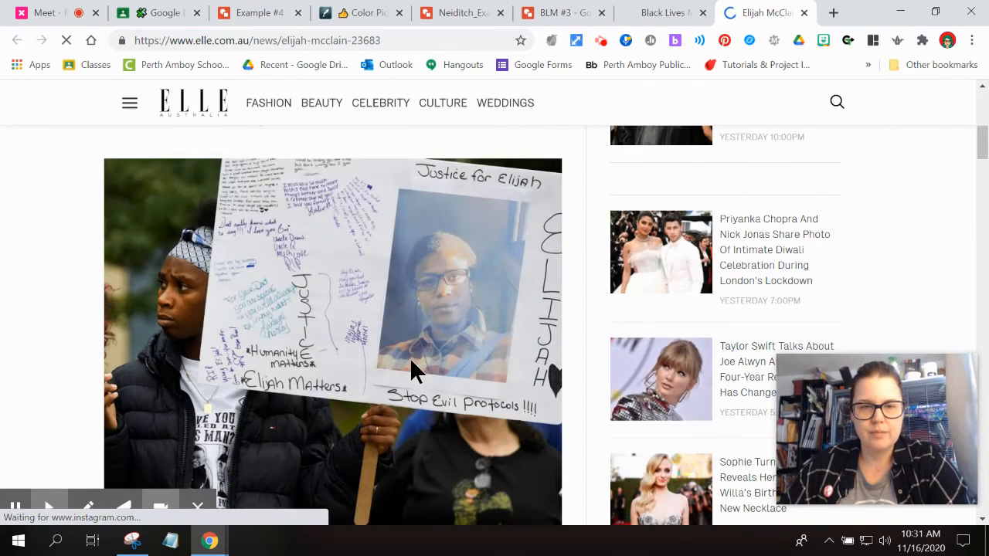
pyautogui.scroll(5, 412, 360)
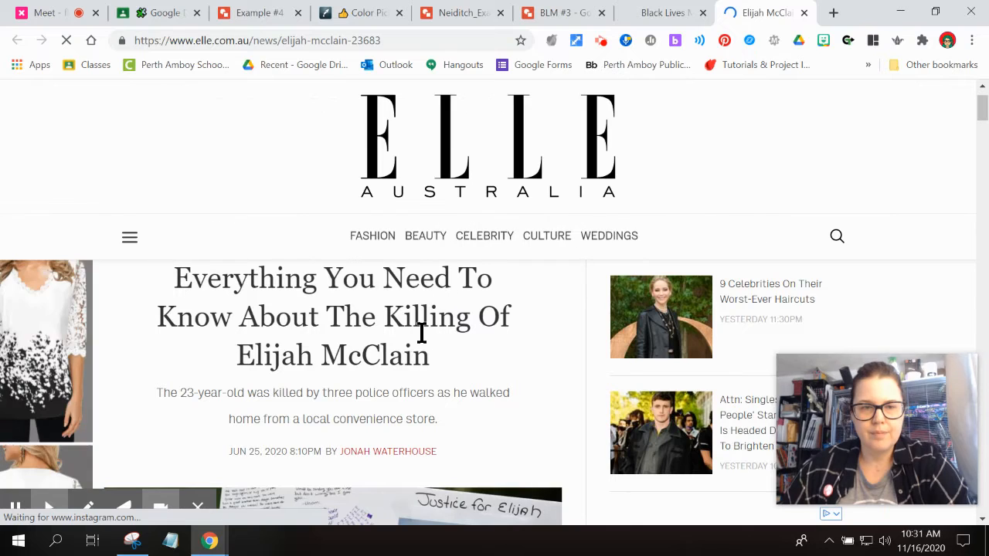
pyautogui.moveTo(430, 369); pyautogui.dragTo(419, 371)
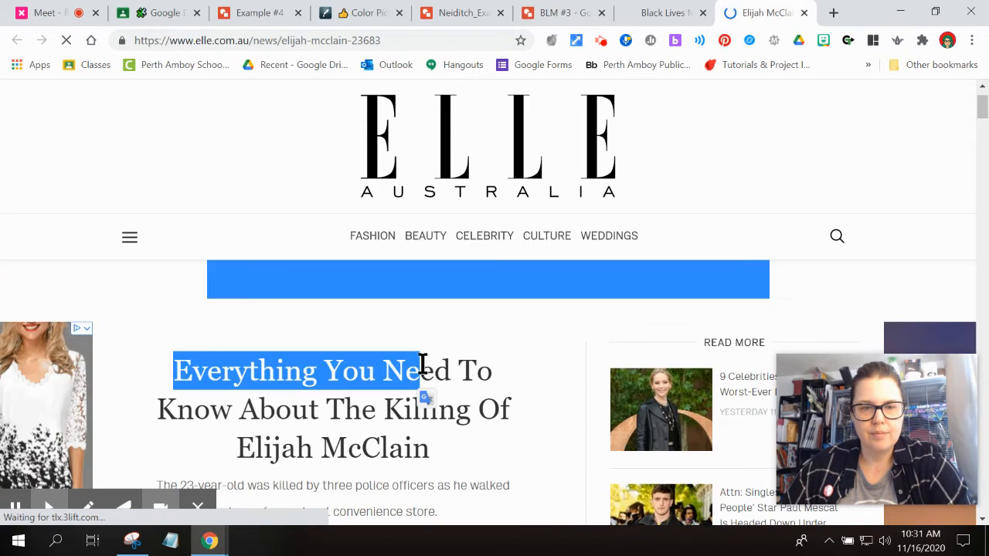
pyautogui.scroll(-6, 391, 337)
# Search Google for "elijah mcclain" and show the image results.
pyautogui.click(496, 40)
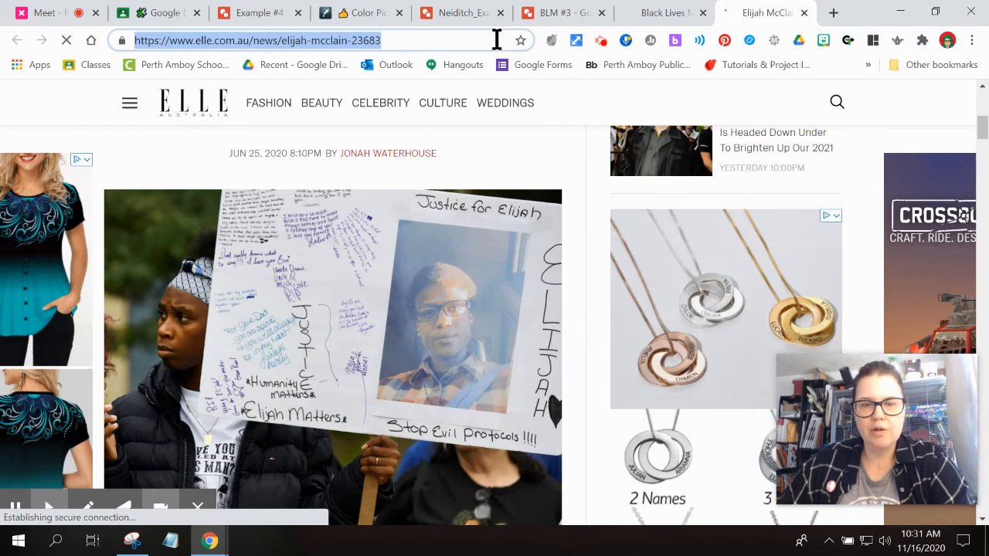
pyautogui.write('elijah')
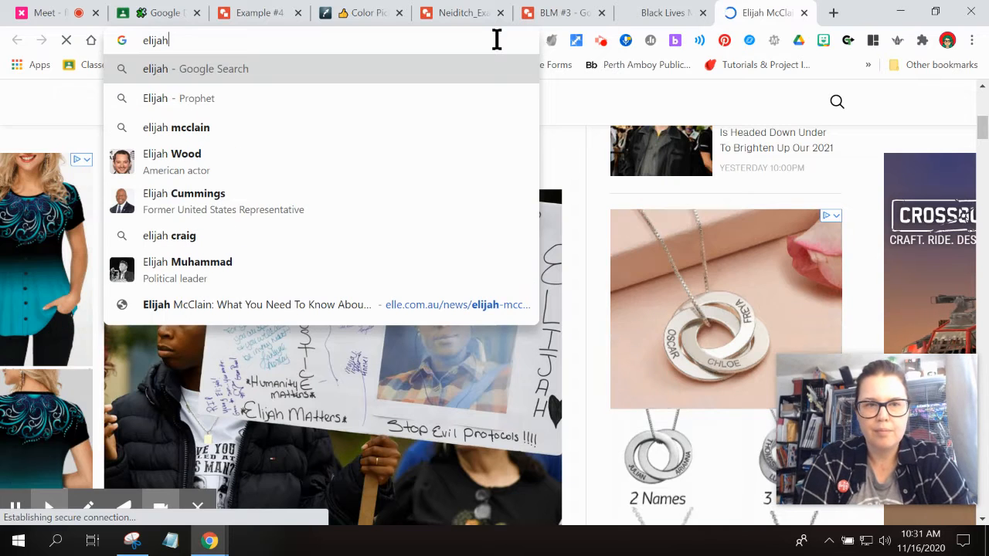
pyautogui.press('Down')
pyautogui.press('Down')
pyautogui.press('Return')
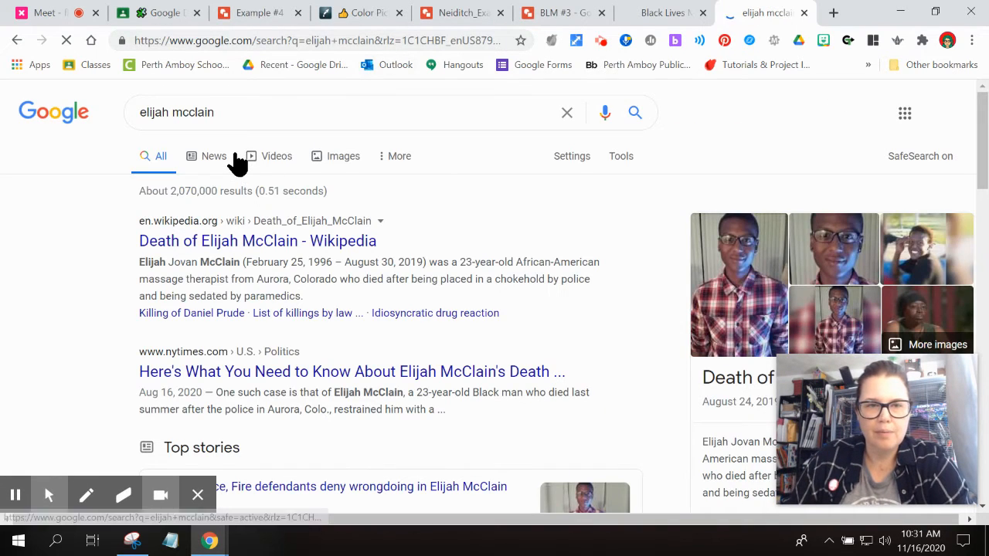
pyautogui.click(341, 159)
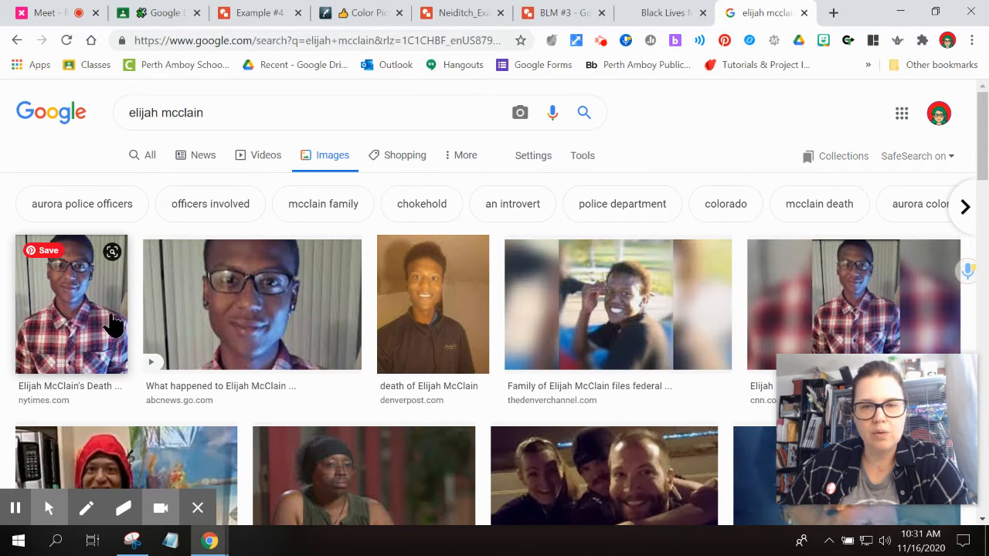
# Preview the nytimes.com portrait in the plaid shirt and copy the image.
pyautogui.moveTo(980, 136); pyautogui.dragTo(980, 159)
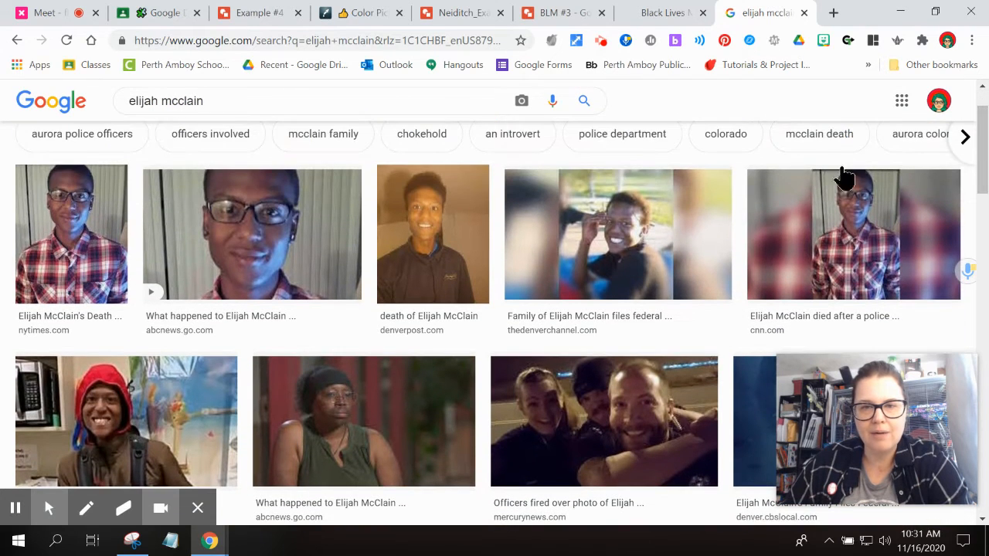
pyautogui.click(88, 209)
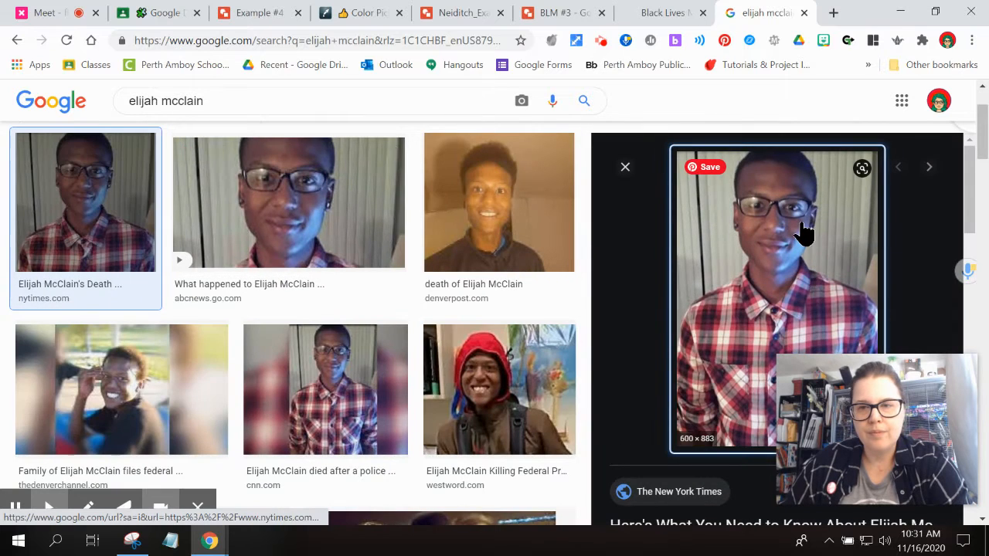
pyautogui.rightClick(795, 223)
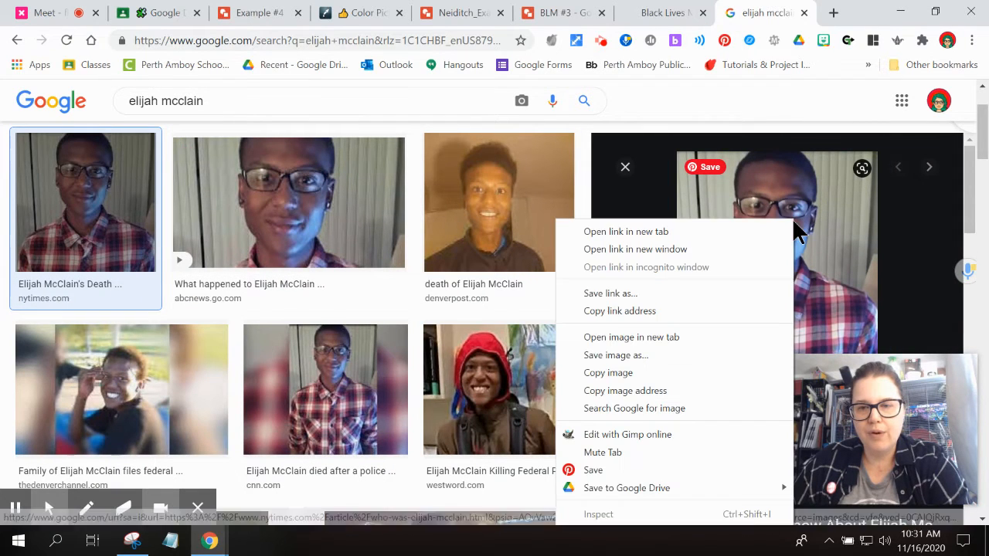
pyautogui.click(669, 370)
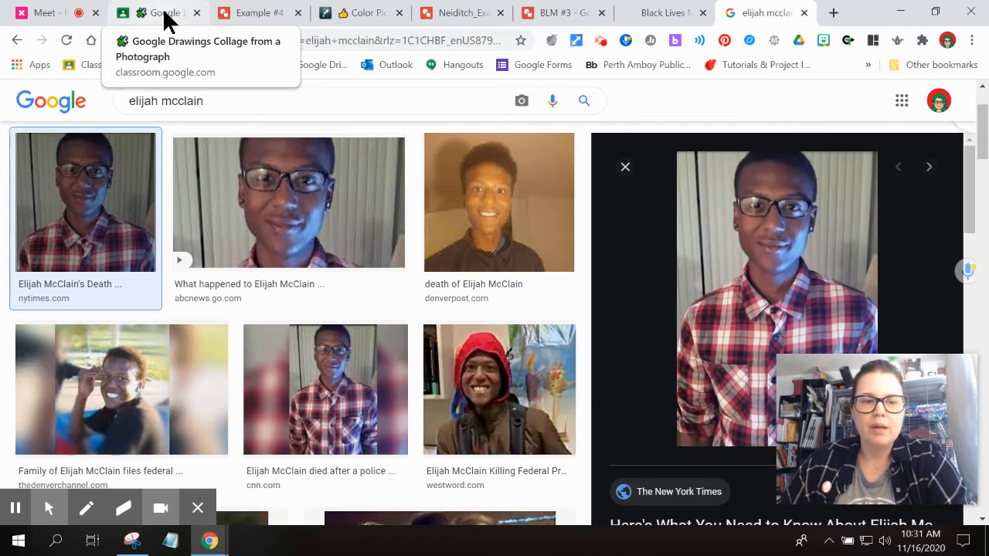
# Browse more of the image results and preview the westword.com photo of the smiling man in the red hood.
pyautogui.scroll(-3, 248, 162)
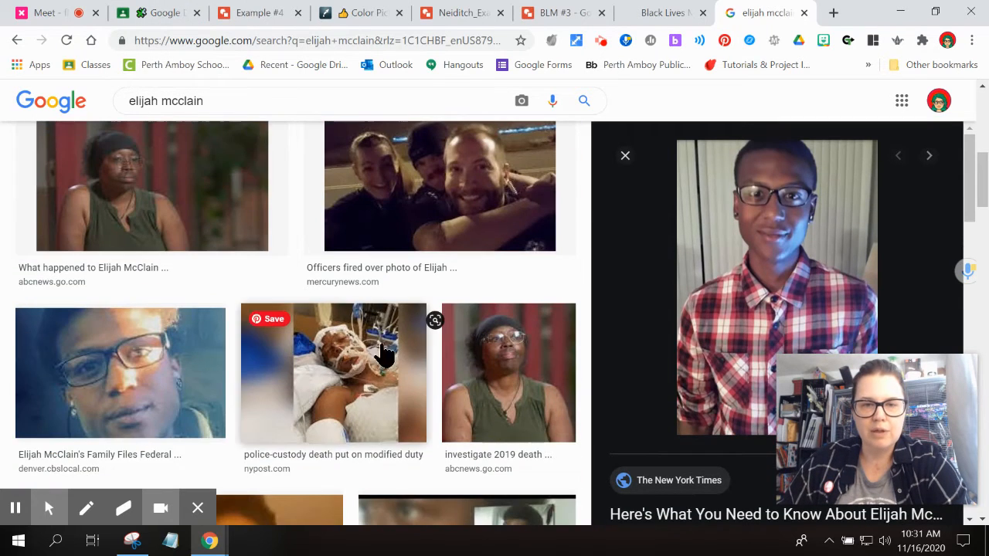
pyautogui.scroll(3, 445, 363)
pyautogui.click(448, 384)
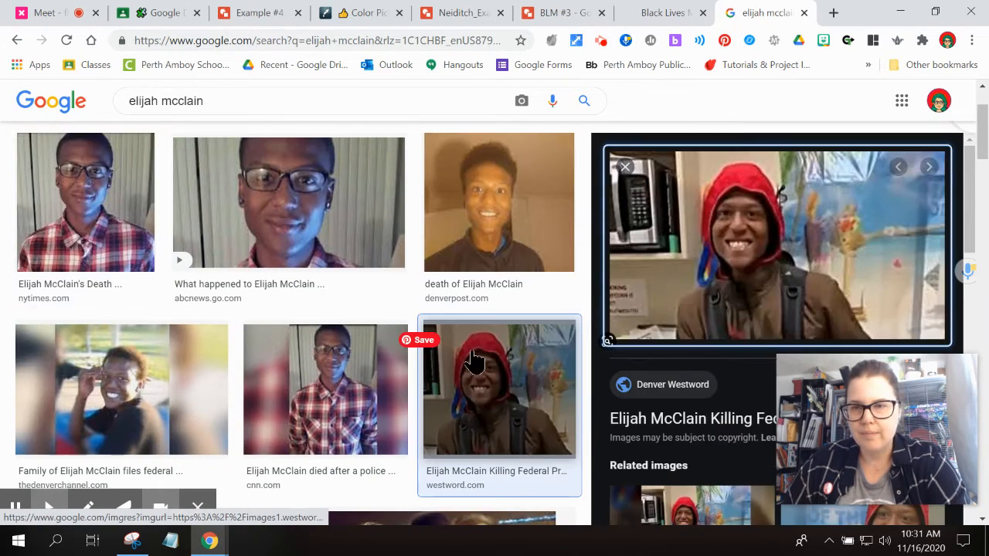
# Close the image search and the names website, and paste the copied portrait into the Example #4 drawing.
pyautogui.click(804, 13)
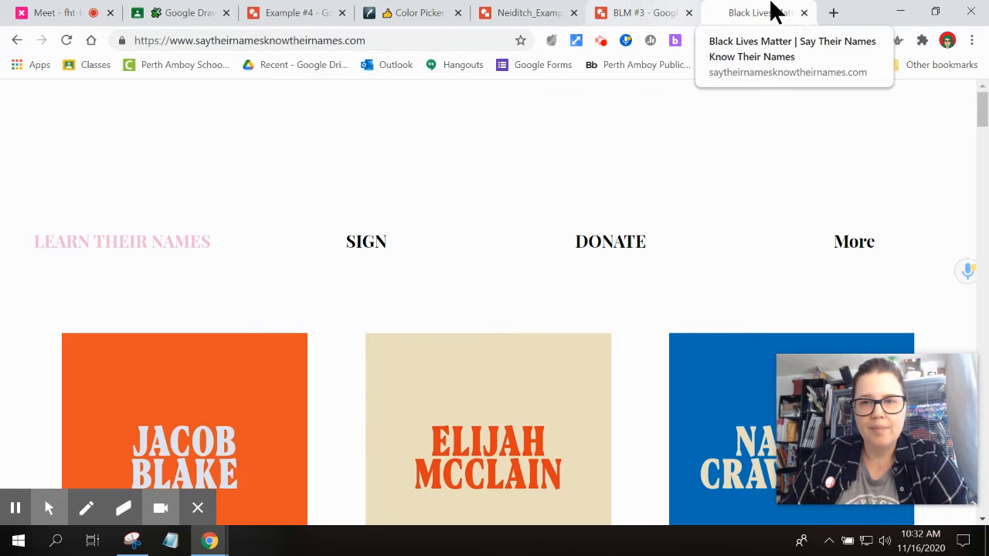
pyautogui.click(804, 13)
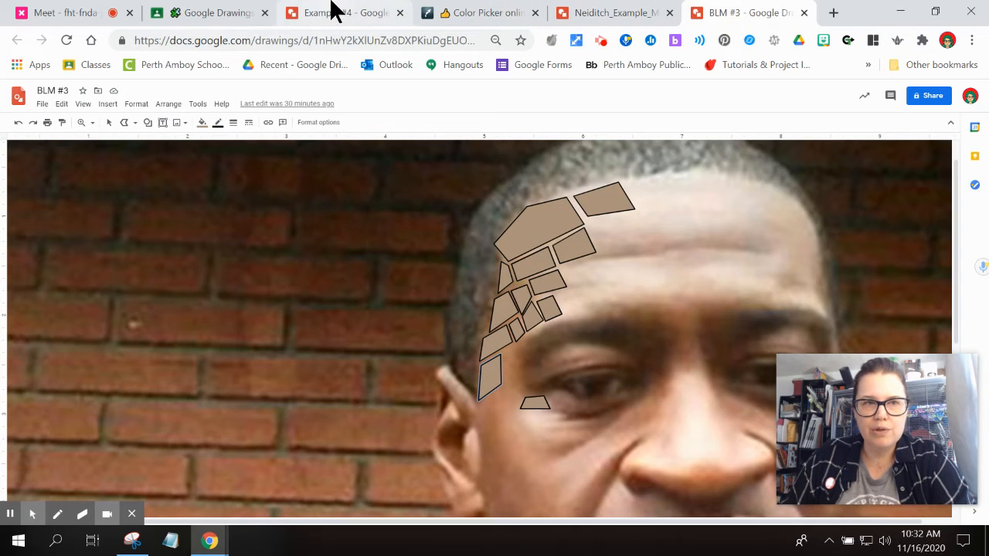
pyautogui.click(383, 14)
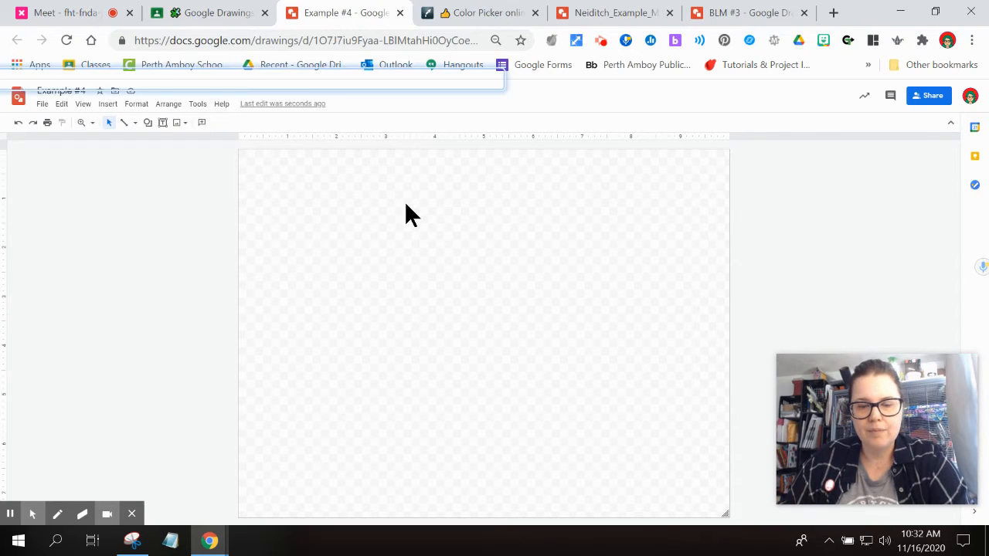
pyautogui.hotkey('ctrl', 'v')
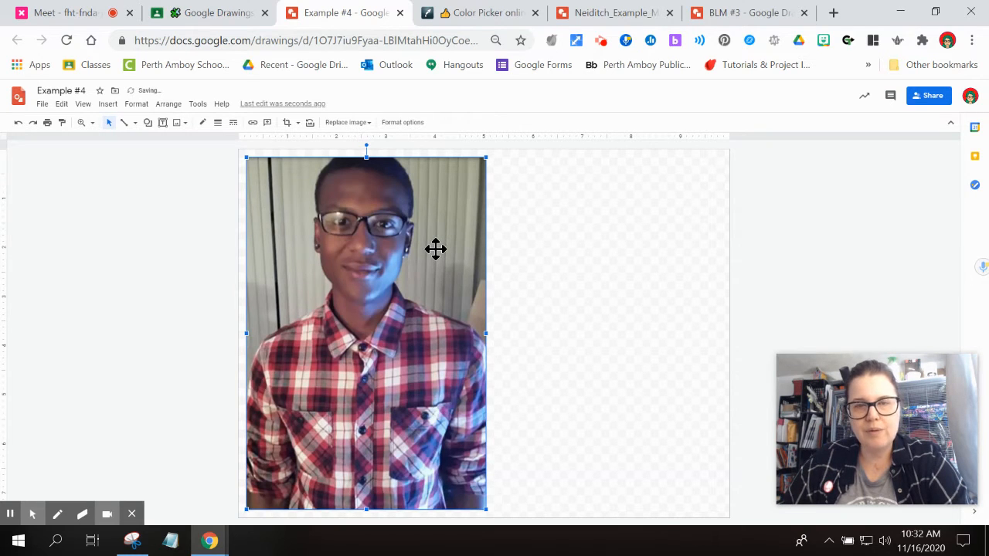
# Move the portrait into the upper-left corner of the canvas and try enlarging it from its lower-right corner.
pyautogui.moveTo(434, 248); pyautogui.dragTo(607, 253)
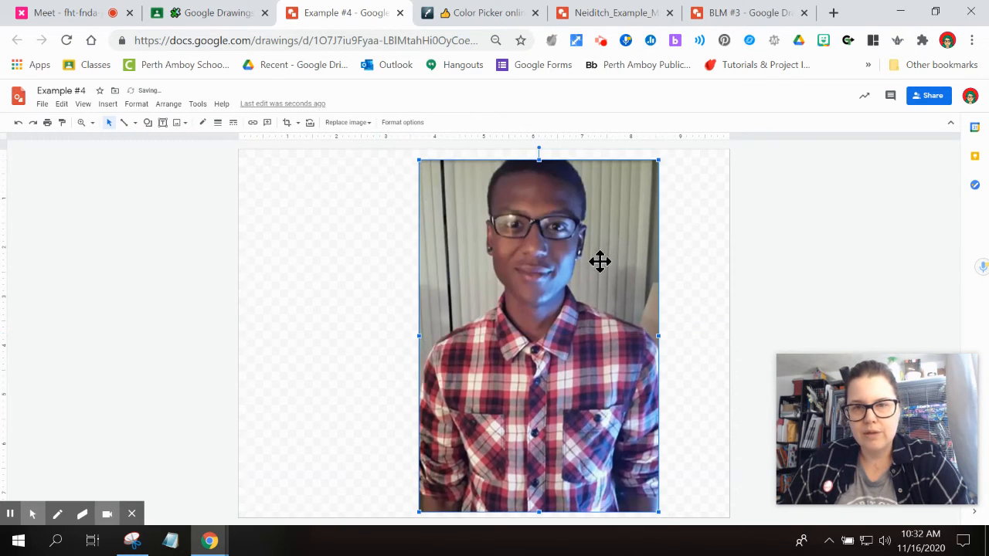
pyautogui.moveTo(507, 265); pyautogui.dragTo(391, 251)
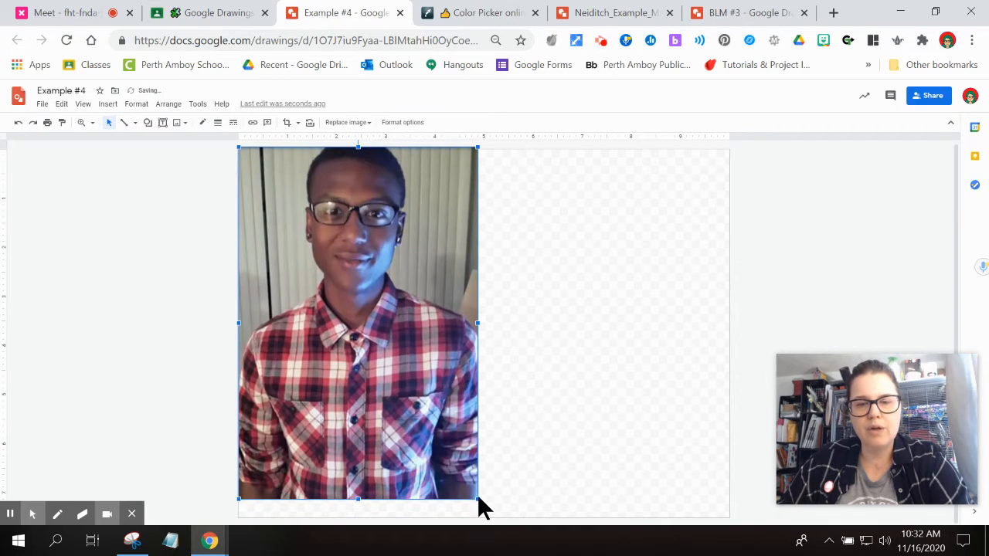
pyautogui.moveTo(478, 500); pyautogui.dragTo(513, 536)
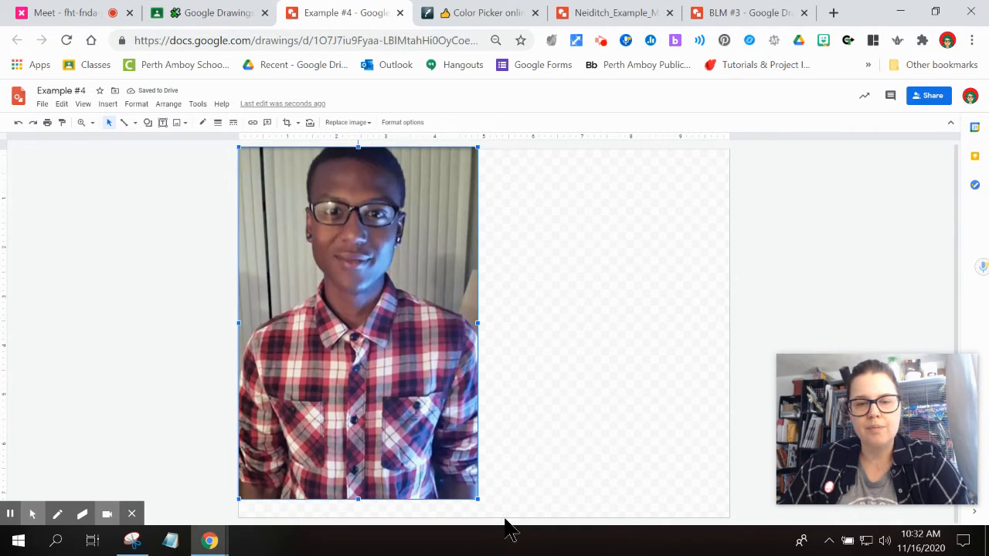
# Crop the portrait's lower part to just below the collar and enlarge the image proportionally to fill the canvas height.
pyautogui.doubleClick(384, 472)
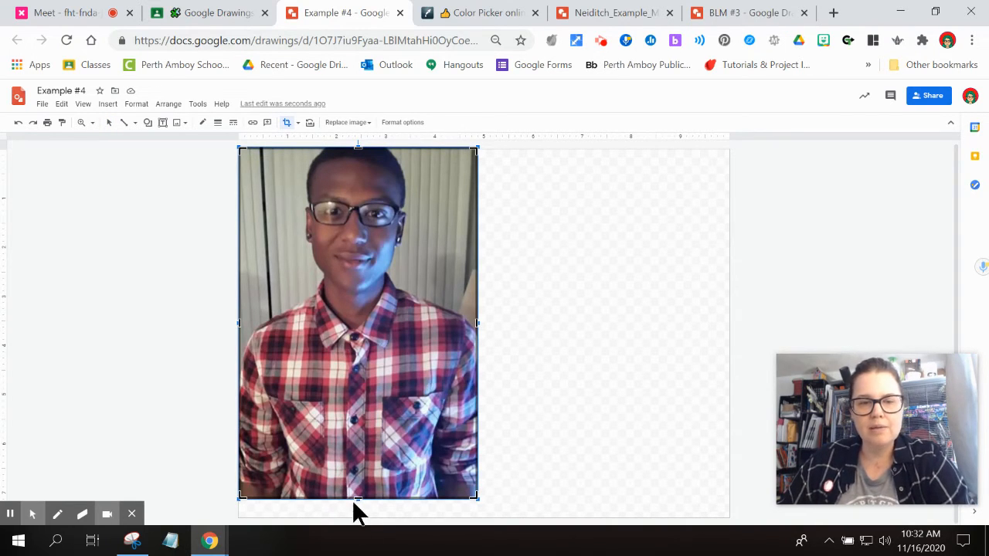
pyautogui.moveTo(355, 500); pyautogui.dragTo(368, 378)
pyautogui.press('Return')
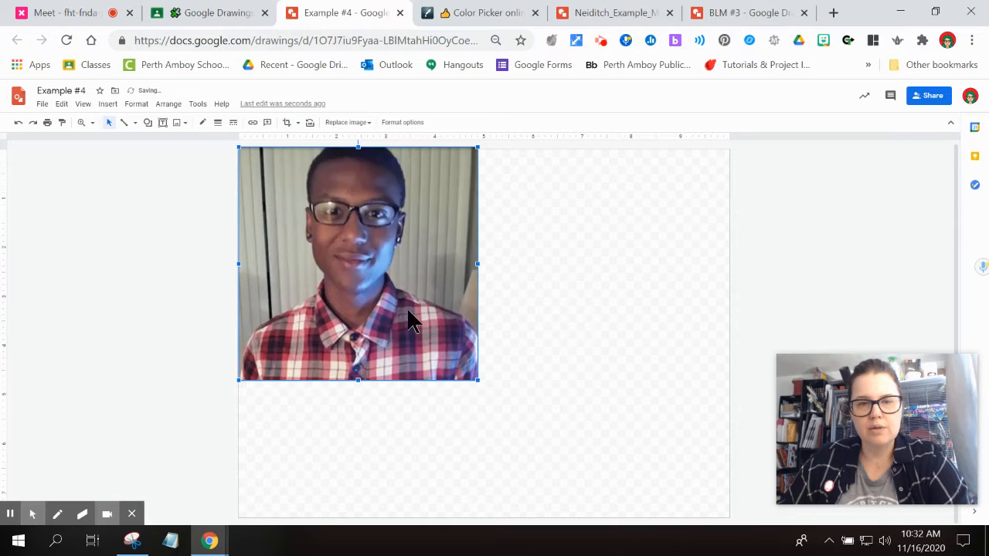
pyautogui.moveTo(477, 380); pyautogui.dragTo(585, 516)
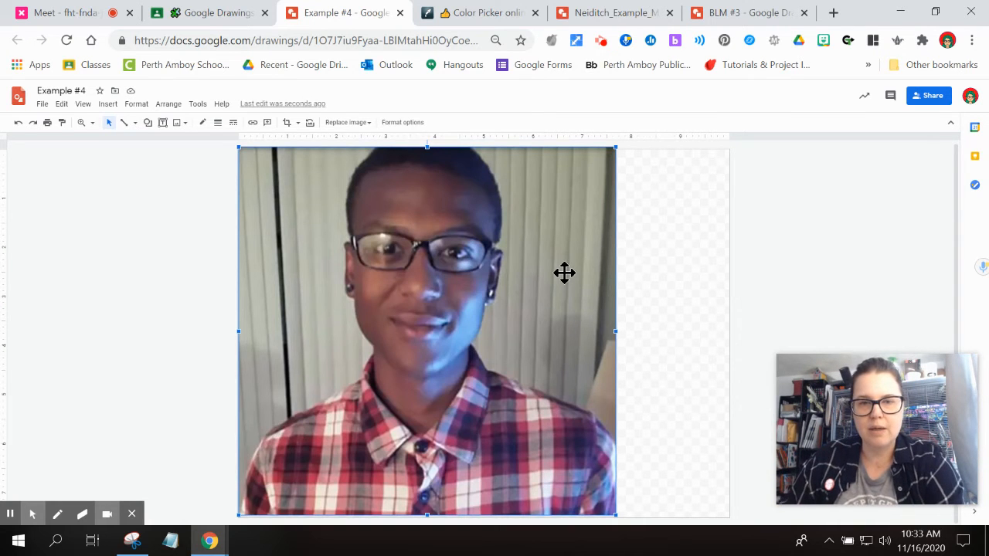
# Set the drawing's background to solid black.
pyautogui.click(653, 296)
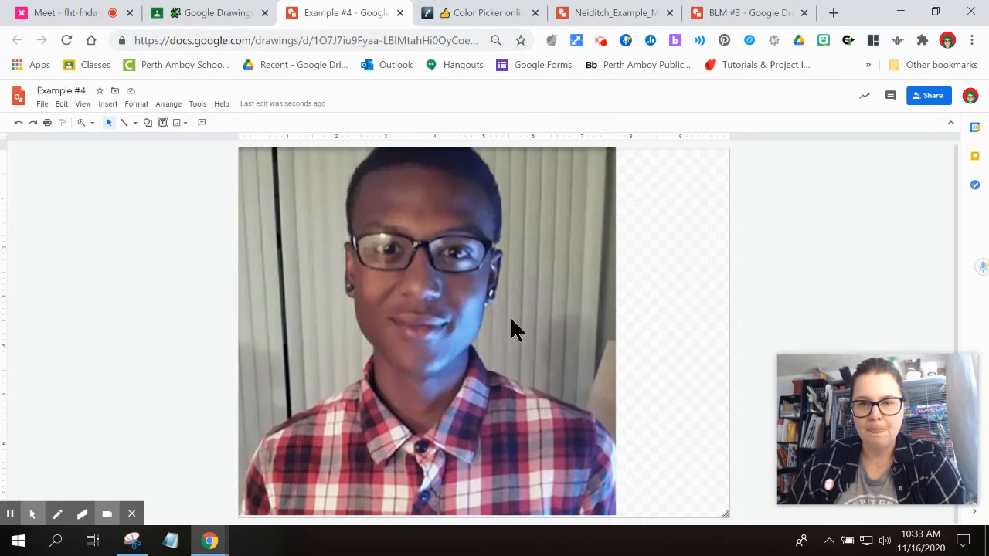
pyautogui.rightClick(652, 238)
pyautogui.moveTo(709, 348)
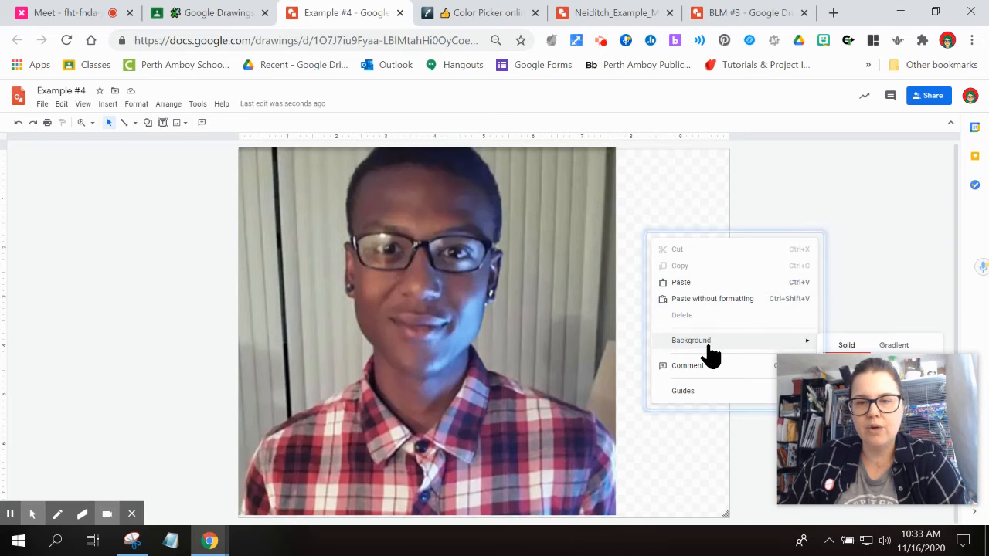
pyautogui.click(666, 188)
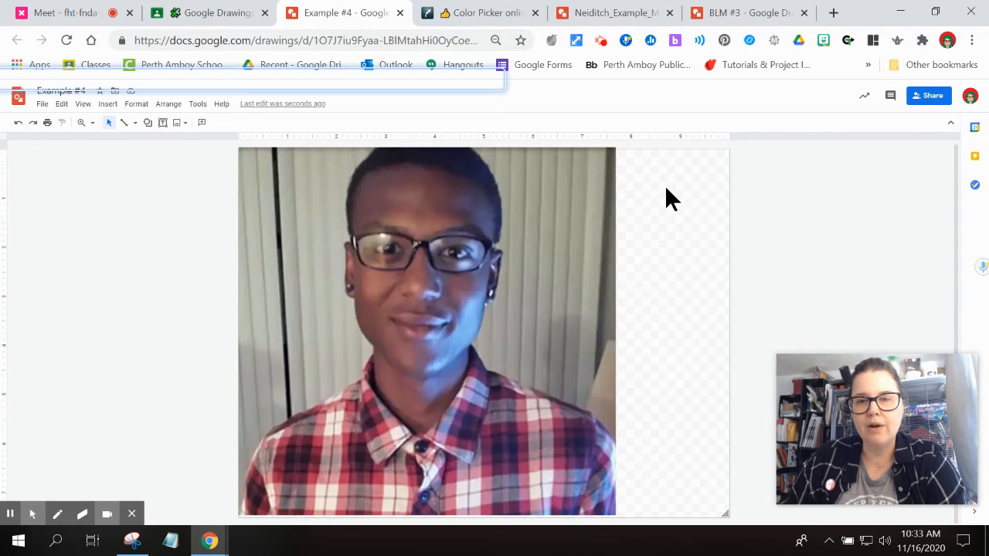
pyautogui.rightClick(666, 187)
pyautogui.moveTo(726, 290)
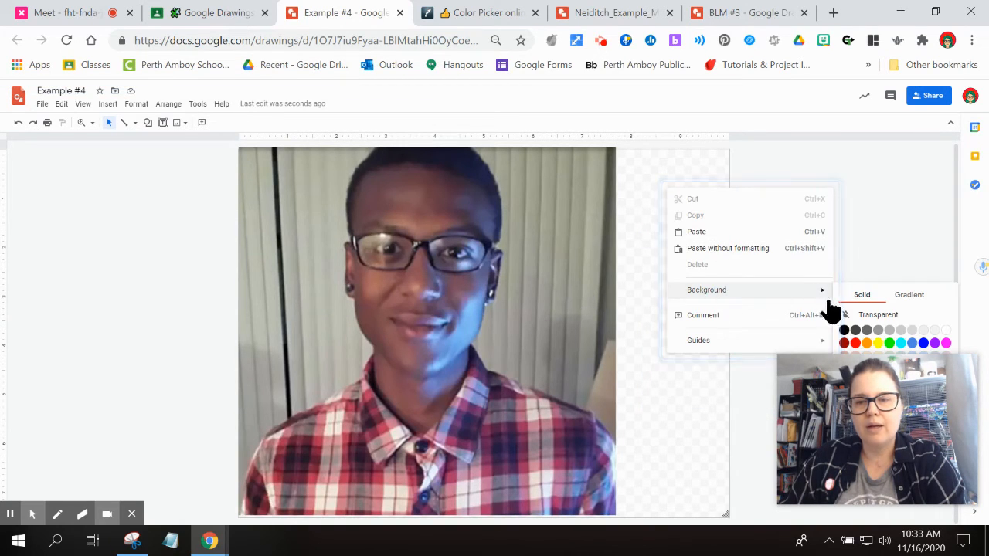
pyautogui.click(844, 331)
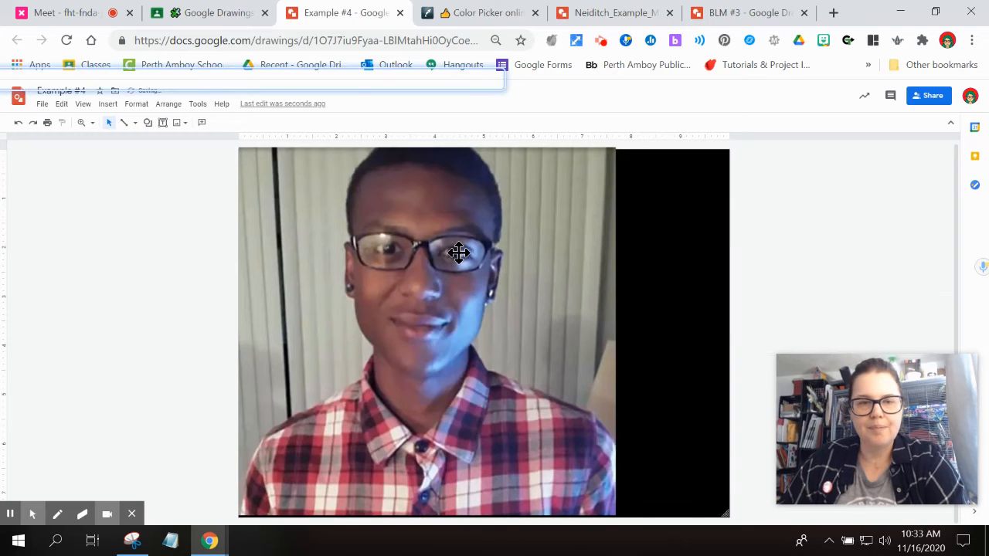
pyautogui.rightClick(651, 225)
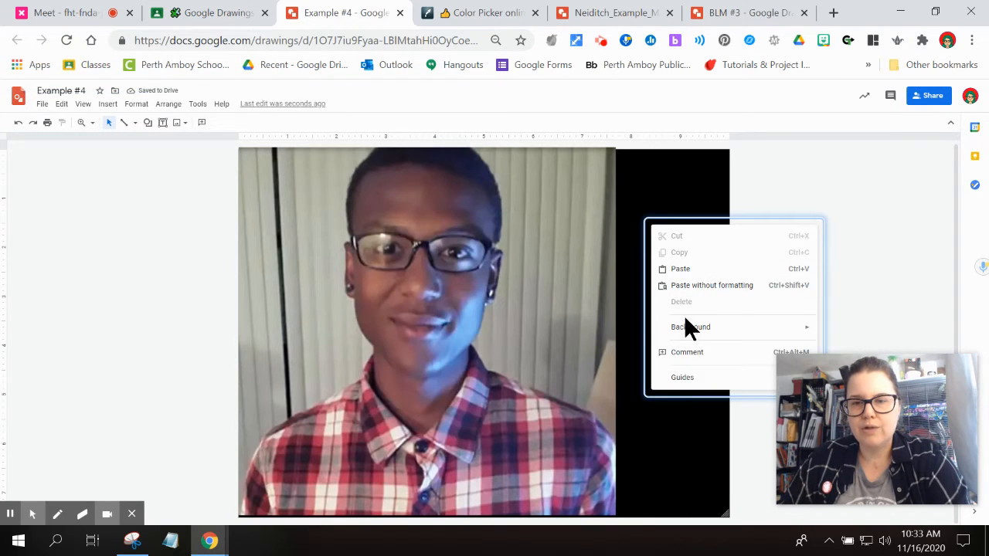
pyautogui.moveTo(685, 331)
pyautogui.click(632, 278)
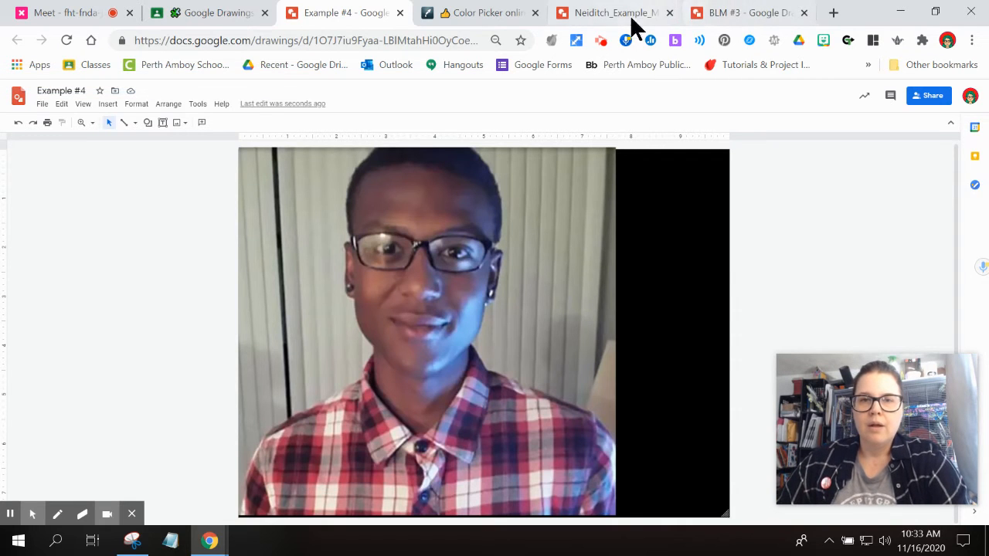
# Search Google for "elijah mcclain" again and open the New York Times article behind the plaid-shirt portrait.
pyautogui.click(832, 12)
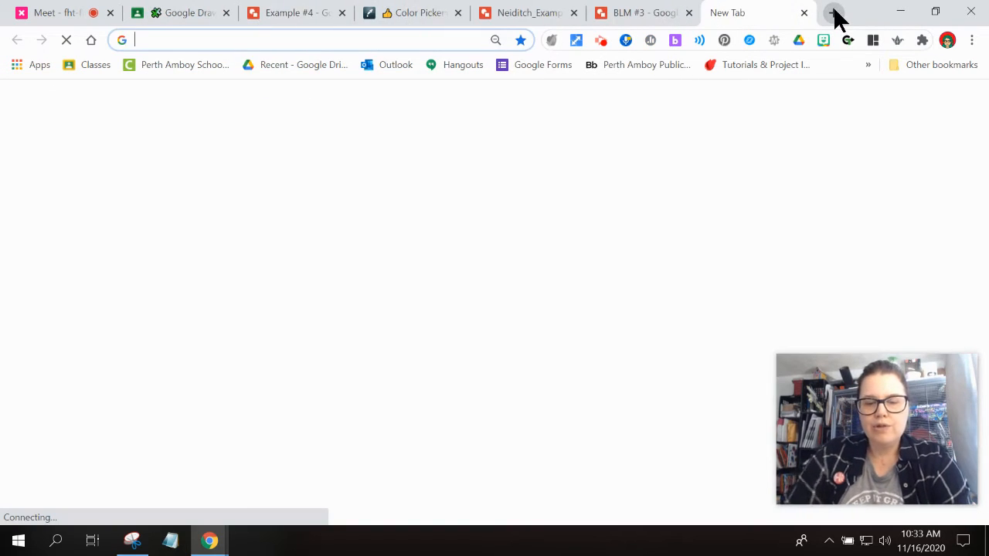
pyautogui.write('eli')
pyautogui.press('Return')
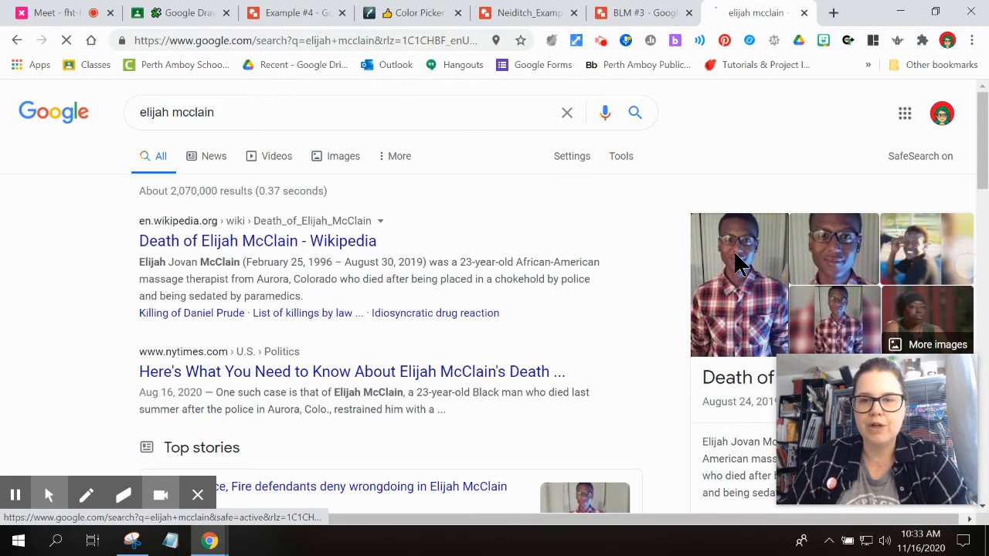
pyautogui.click(147, 313)
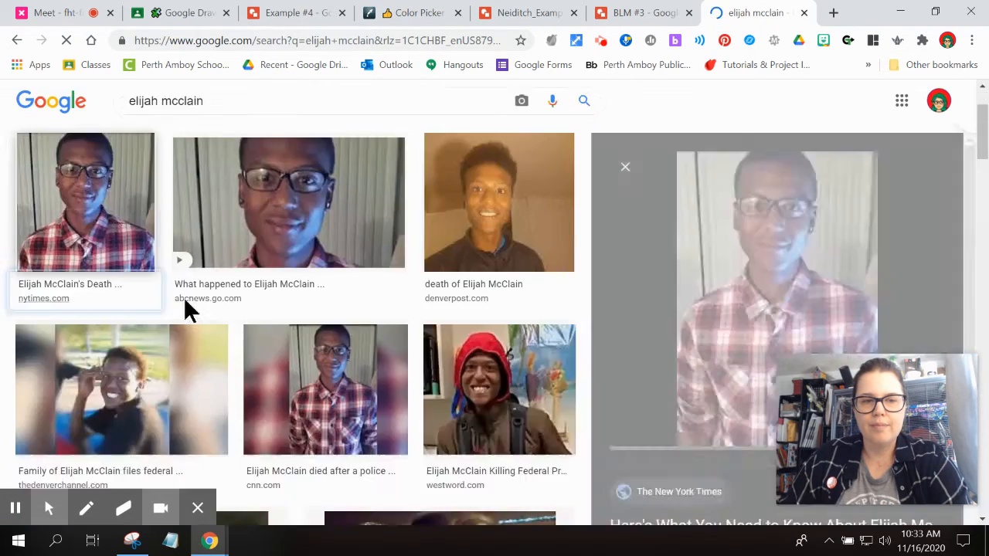
pyautogui.click(678, 236)
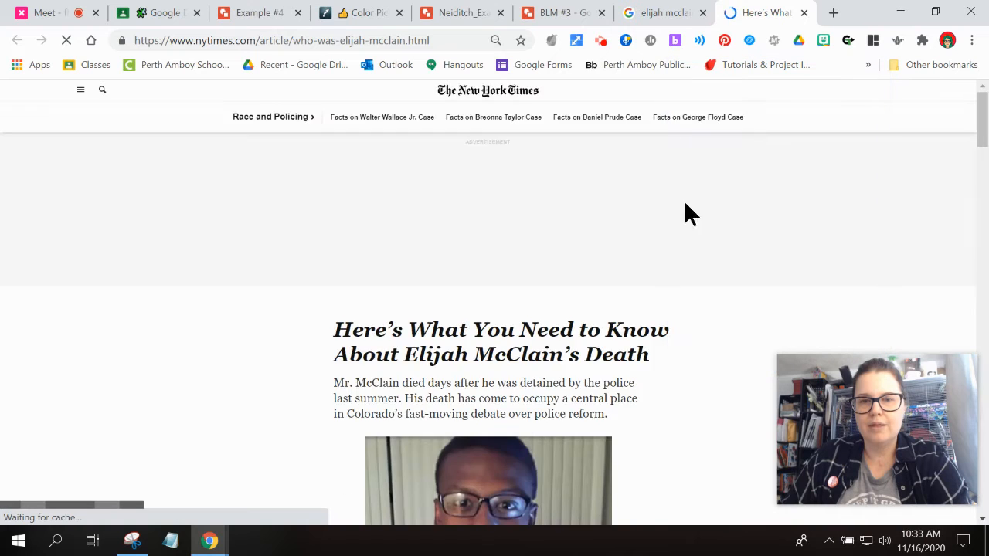
# Save the article's portrait as a JPEG image named Mcclain in the Pictures folder.
pyautogui.scroll(-4, 525, 251)
pyautogui.scroll(-1, 509, 235)
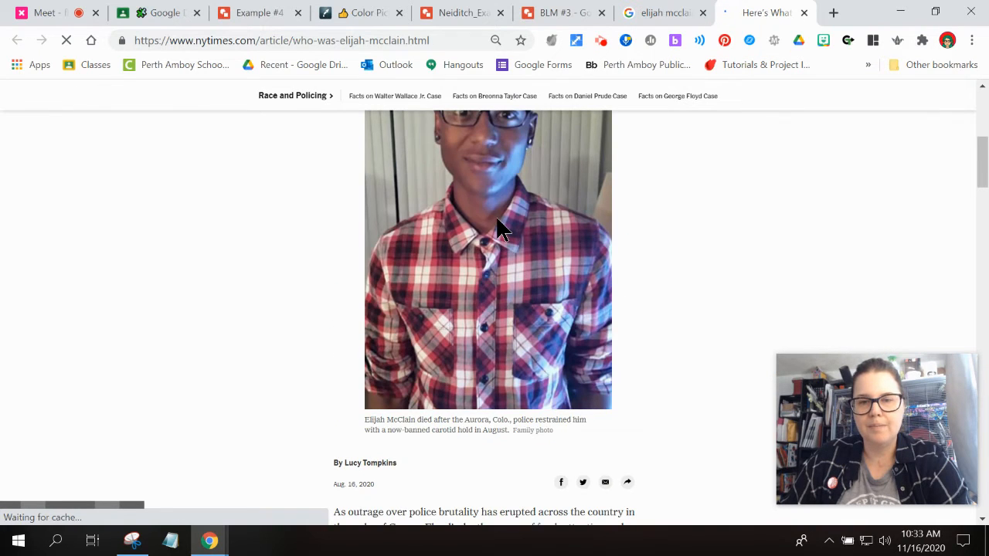
pyautogui.rightClick(466, 207)
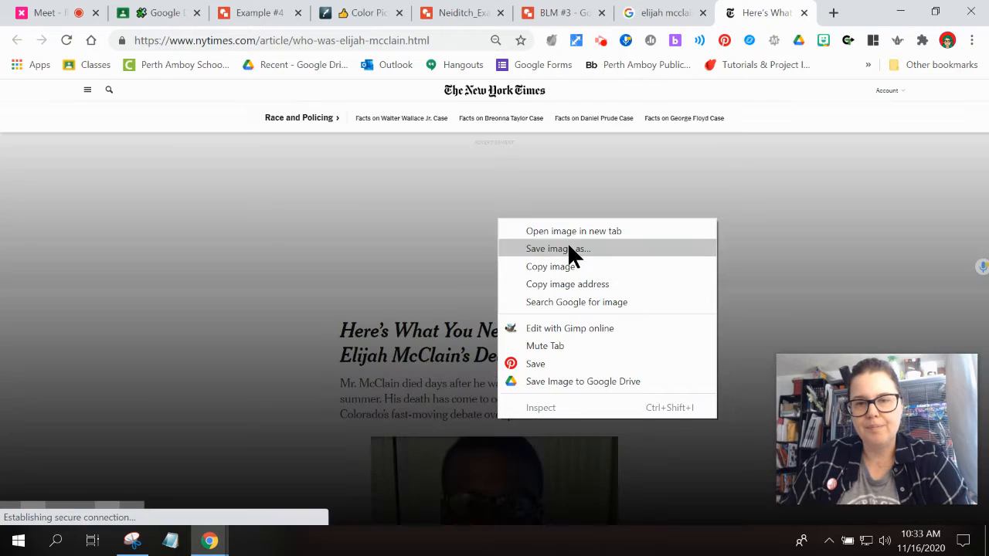
pyautogui.click(567, 261)
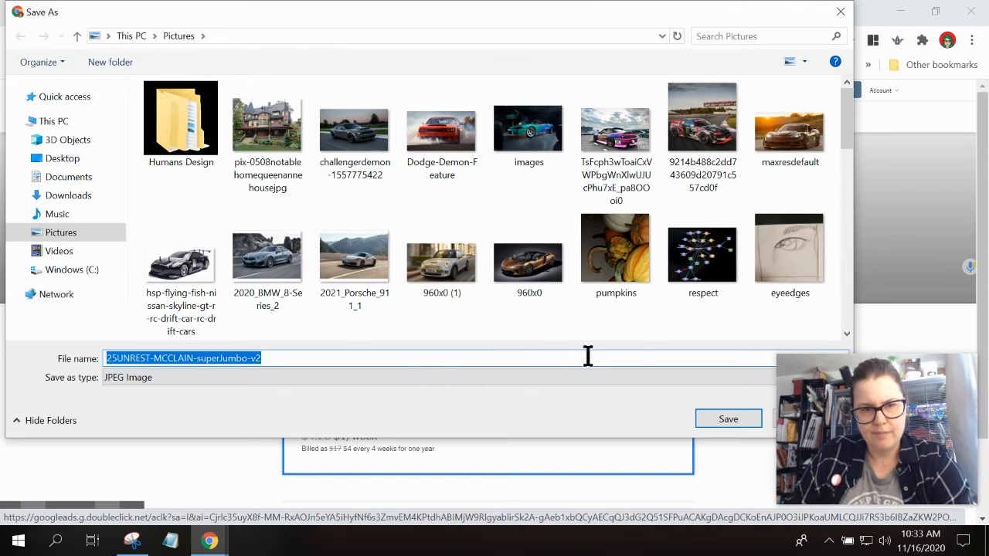
pyautogui.write('Mcclain')
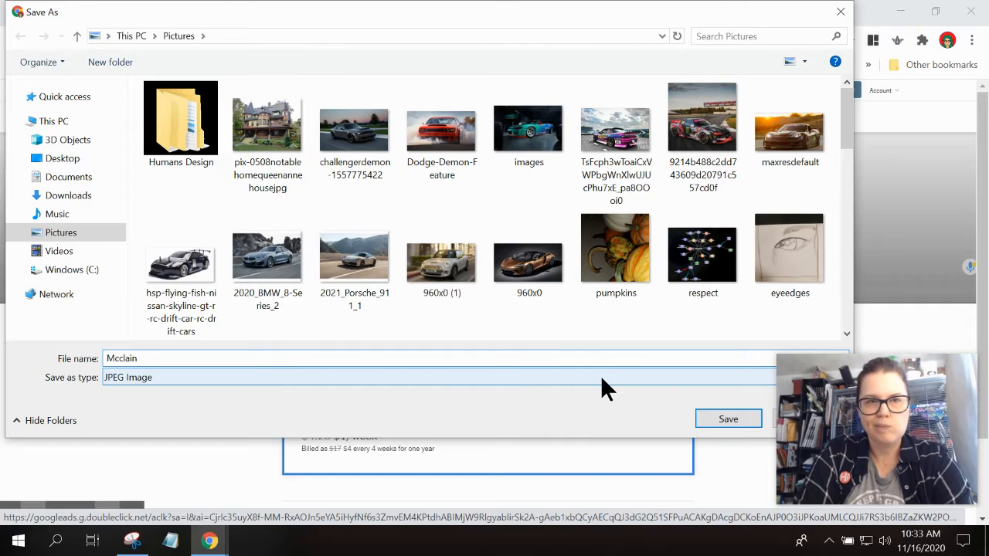
pyautogui.press('Return')
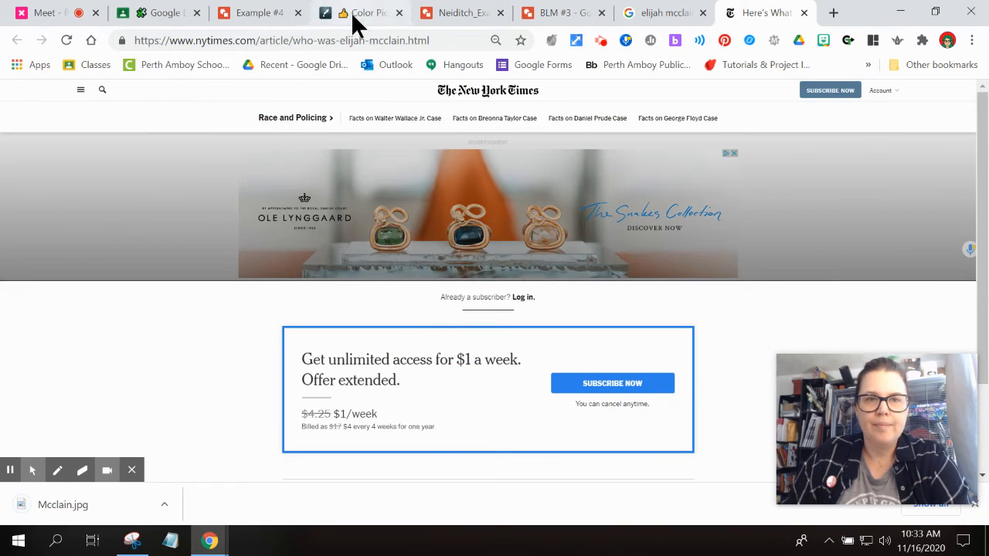
pyautogui.click(357, 10)
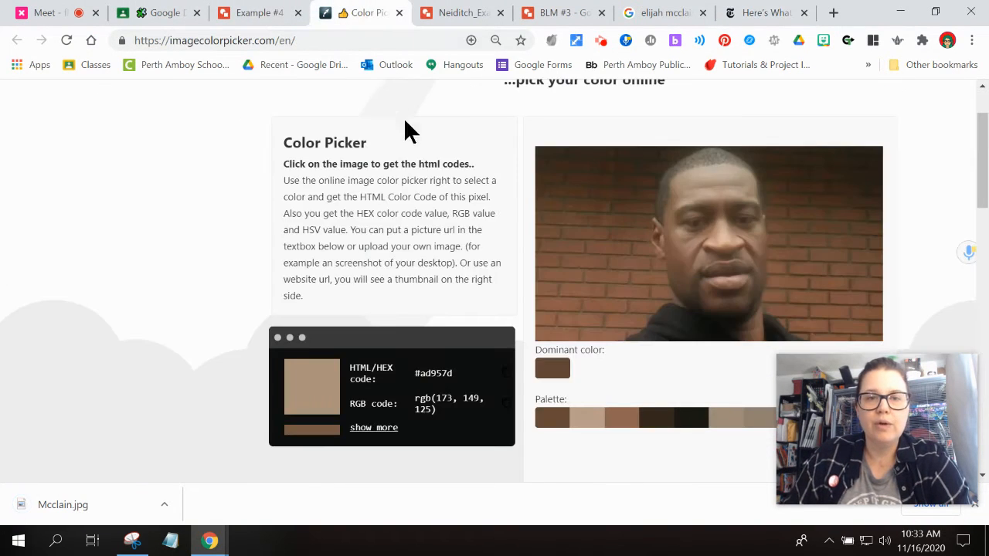
pyautogui.moveTo(896, 410); pyautogui.dragTo(881, 146)
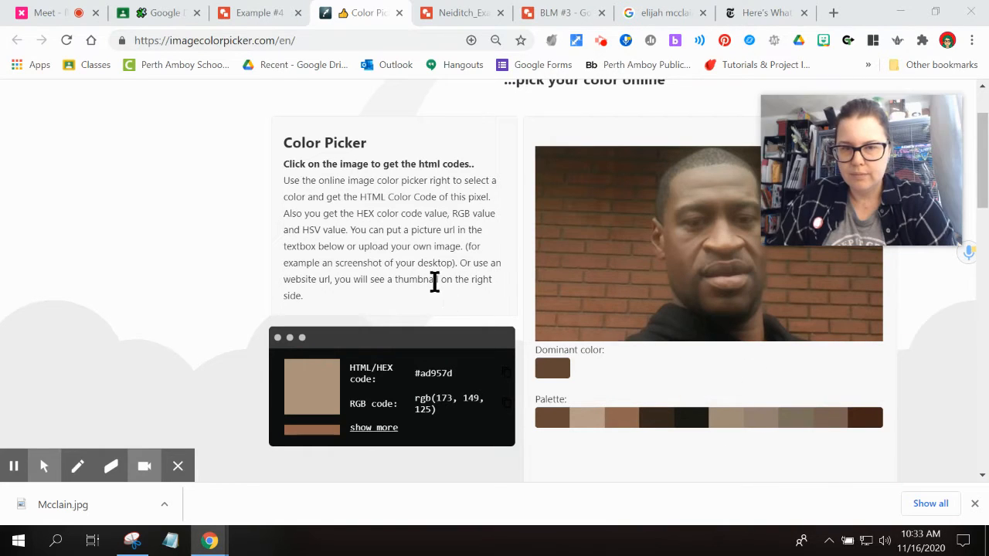
pyautogui.scroll(-5, 444, 285)
pyautogui.click(186, 40)
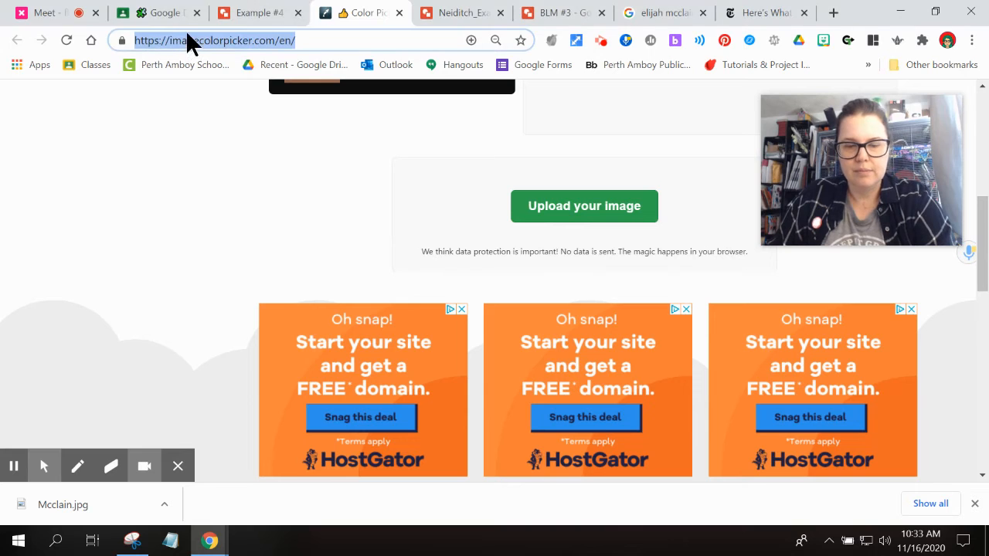
pyautogui.hotkey('ctrl', 'c')
pyautogui.hotkey('ctrl', 't')
pyautogui.hotkey('ctrl', 'v')
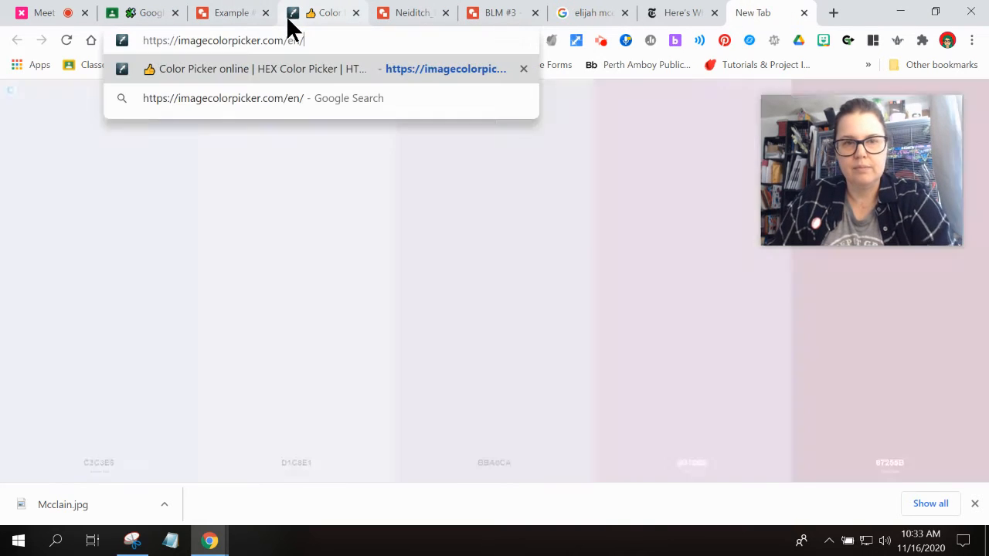
pyautogui.press('Return')
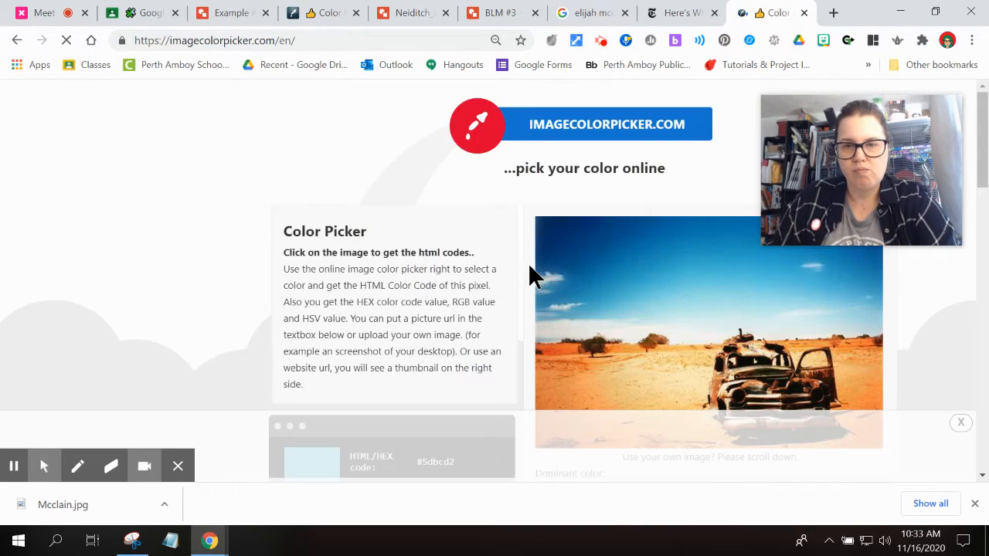
# Upload the Mcclain image from the Pictures folder to the online color picker.
pyautogui.scroll(-5, 527, 262)
pyautogui.click(963, 423)
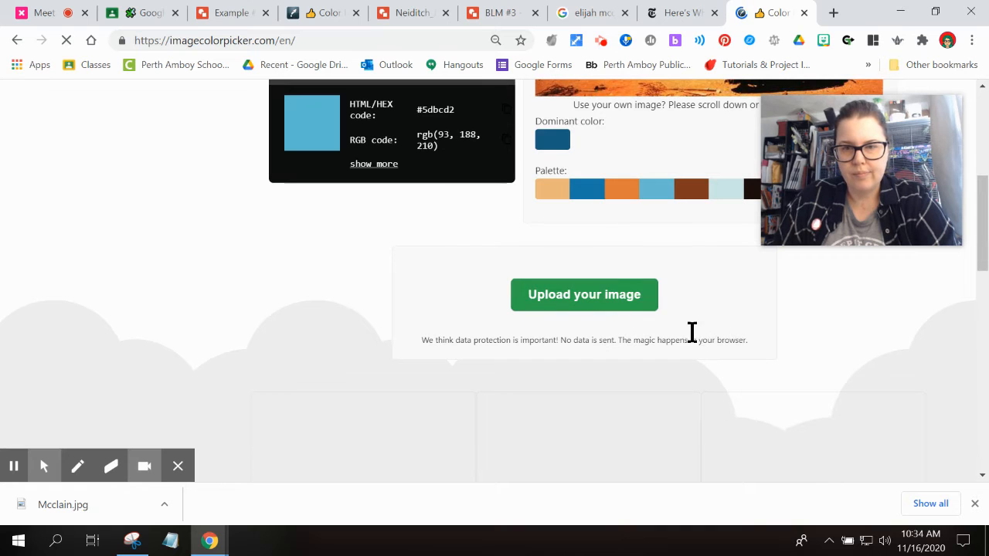
pyautogui.click(624, 298)
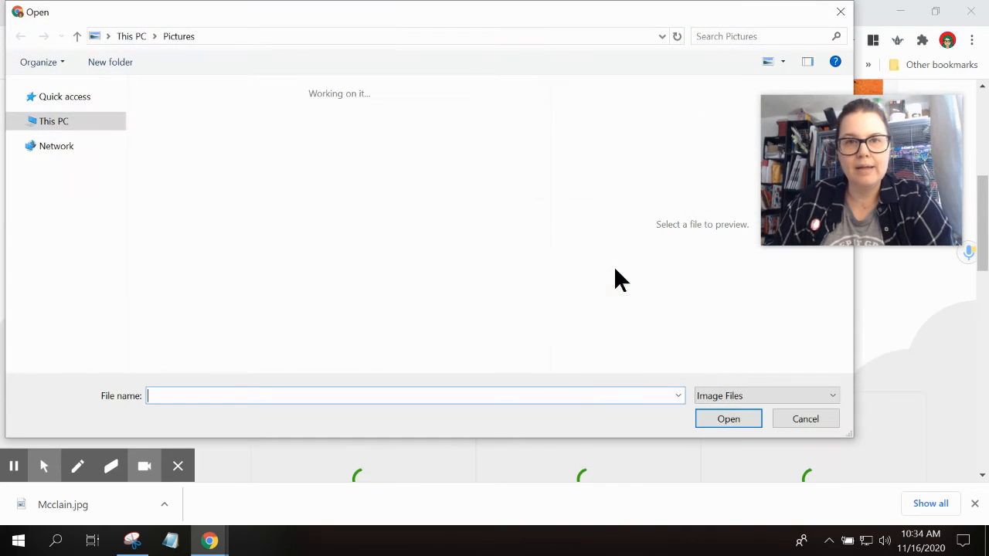
pyautogui.click(278, 124)
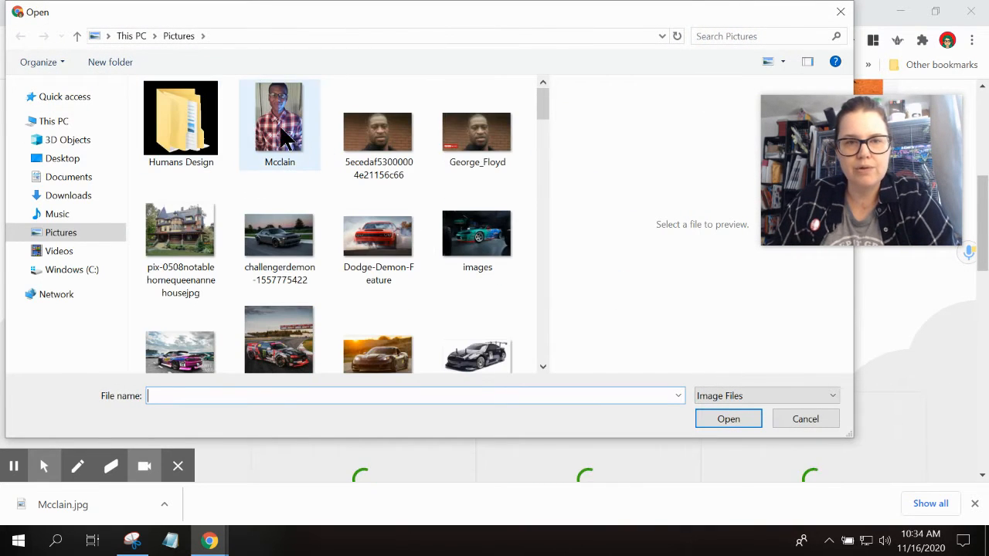
pyautogui.click(743, 417)
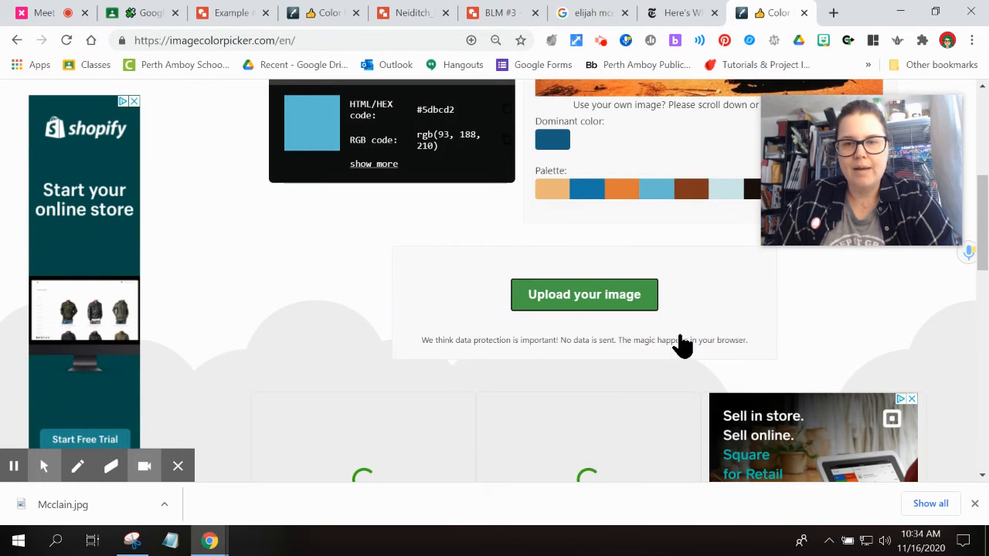
pyautogui.moveTo(954, 168); pyautogui.dragTo(954, 386)
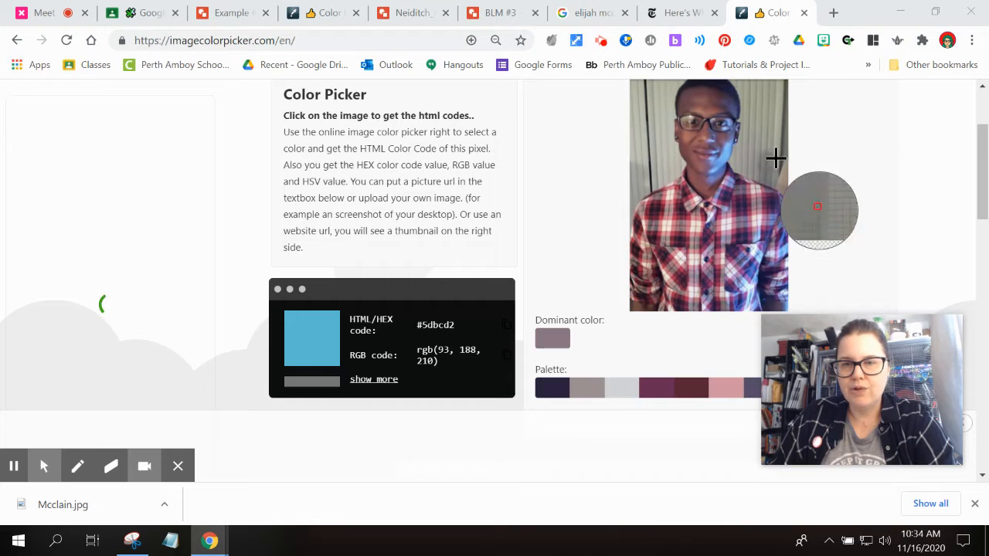
# Sample several skin tones in the uploaded portrait, settle on the shaded side of the neck, and copy the hex code #8b5259.
pyautogui.moveTo(980, 153)
pyautogui.mouseDown()
pyautogui.moveTo(985, 199)
pyautogui.moveTo(978, 142)
pyautogui.mouseUp()
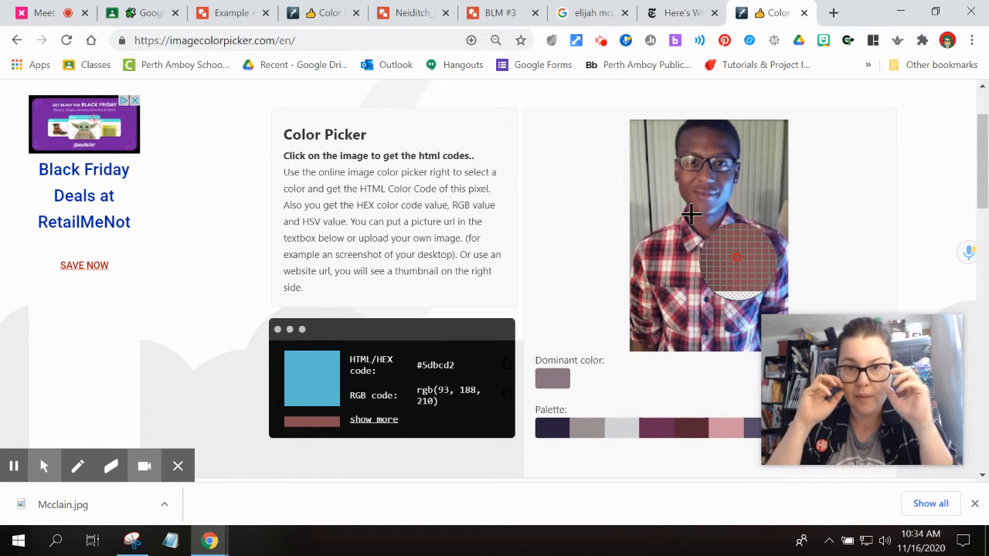
pyautogui.click(691, 213)
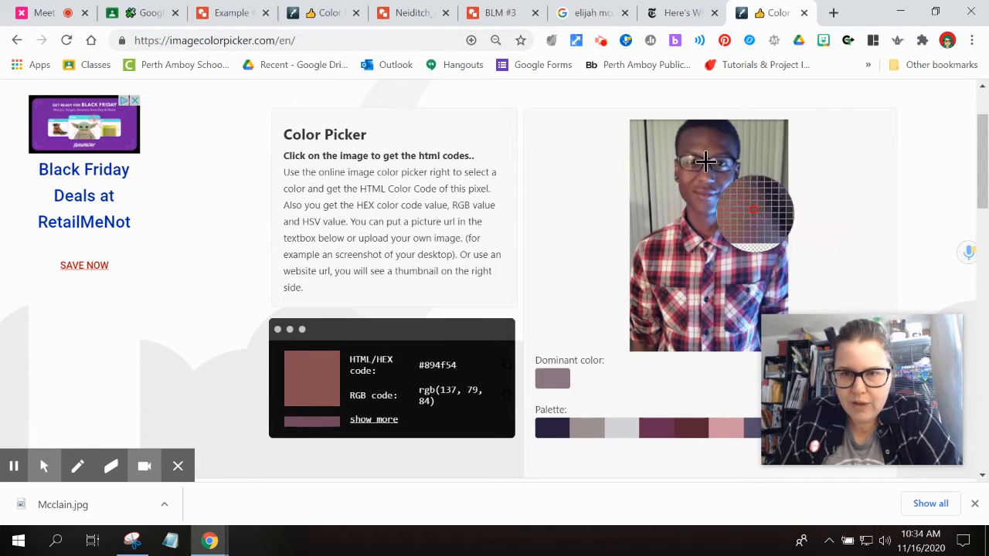
pyautogui.click(732, 190)
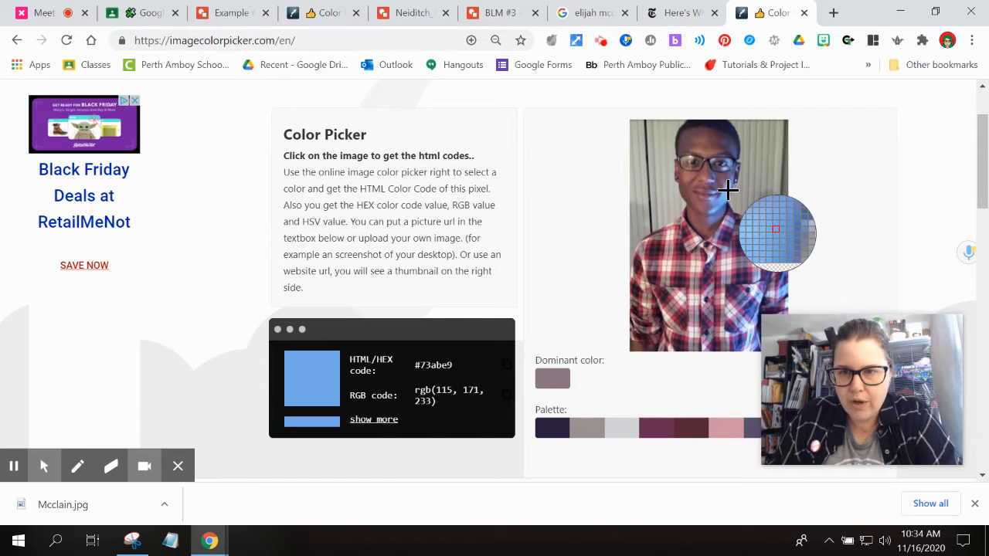
pyautogui.click(688, 207)
pyautogui.click(687, 210)
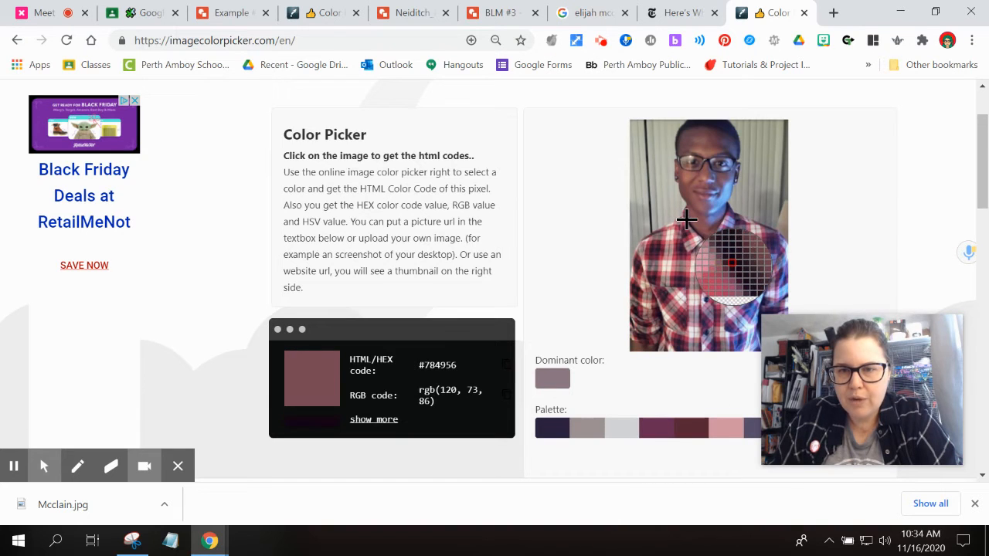
pyautogui.click(688, 215)
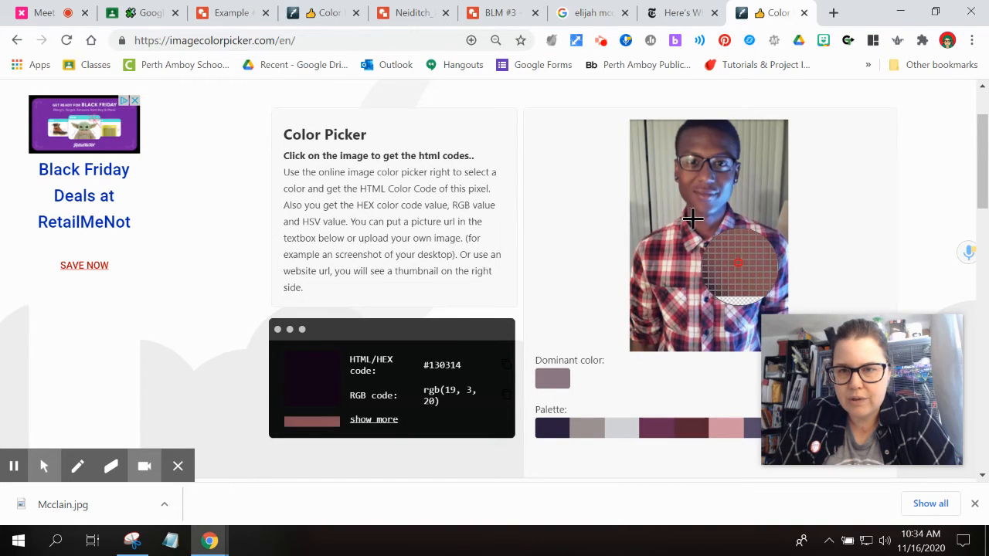
pyautogui.click(693, 218)
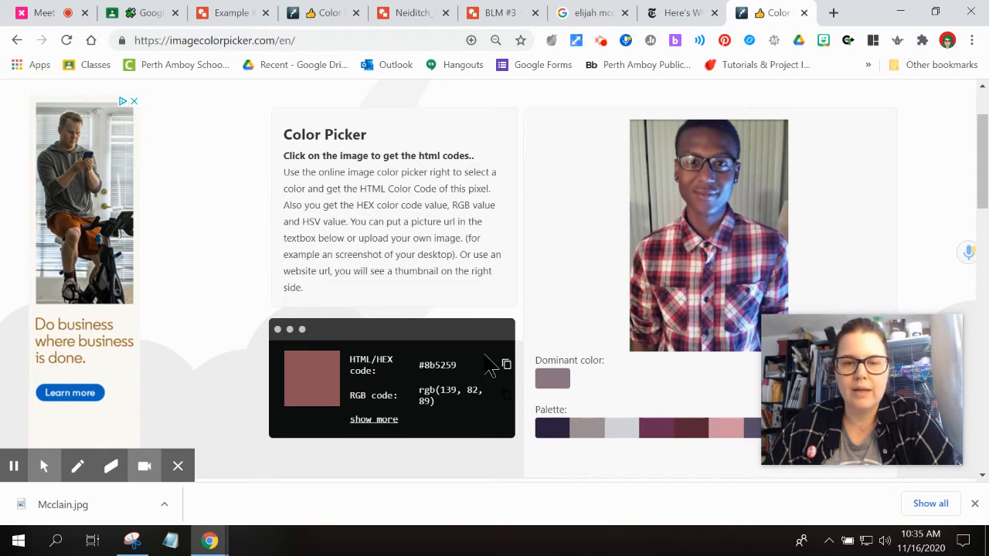
pyautogui.click(506, 365)
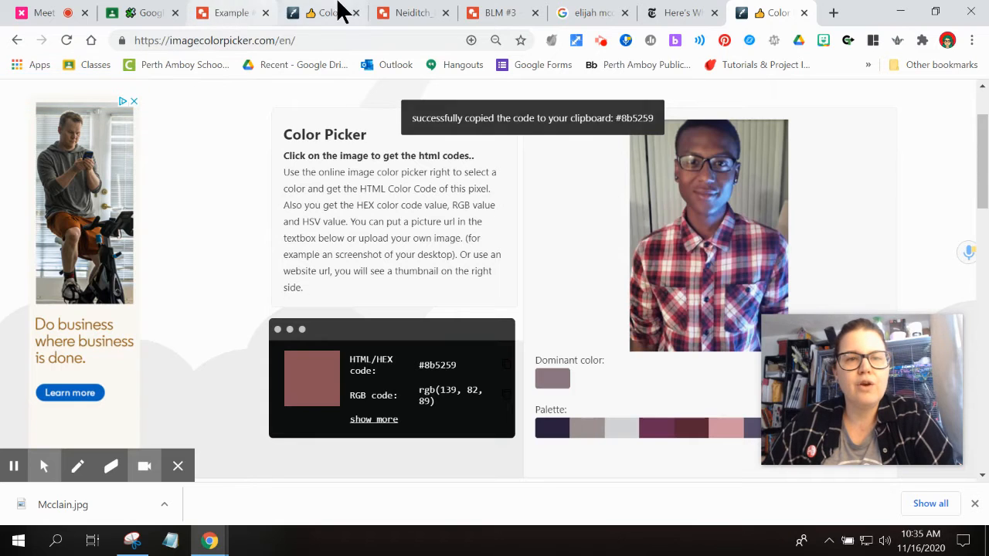
# In the Example #4 drawing, zoom in on the neck and draw a narrow closed polyline strip along its shaded outer edge.
pyautogui.click(238, 11)
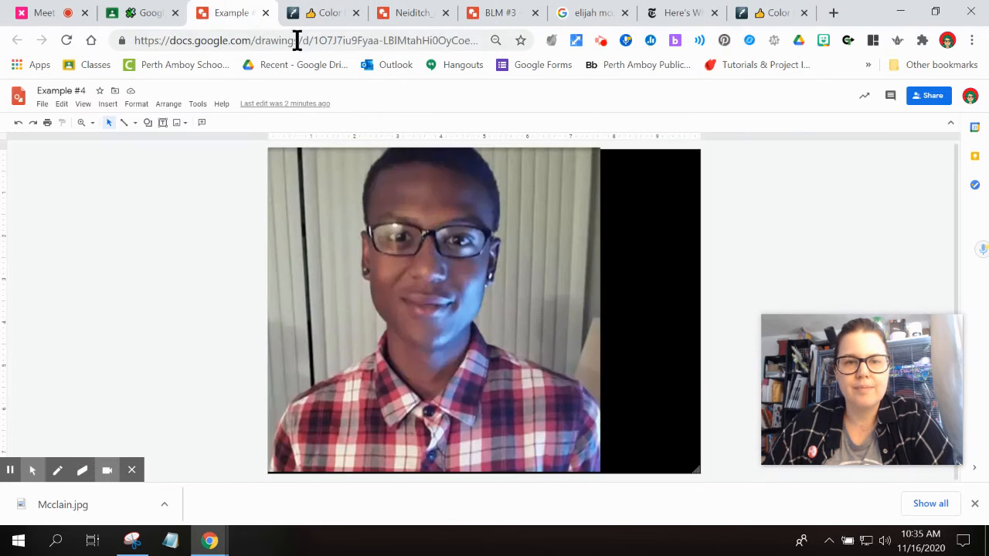
pyautogui.click(122, 124)
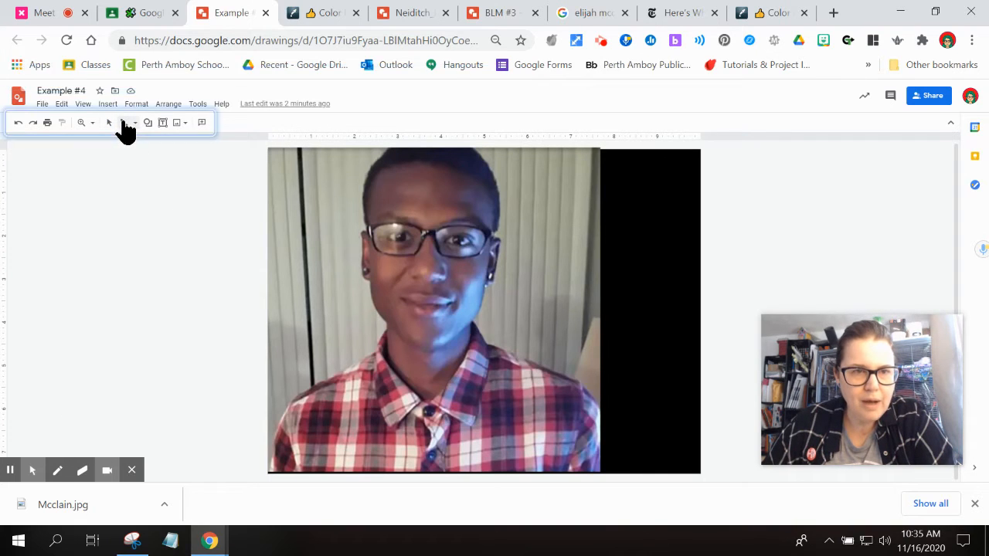
pyautogui.click(134, 124)
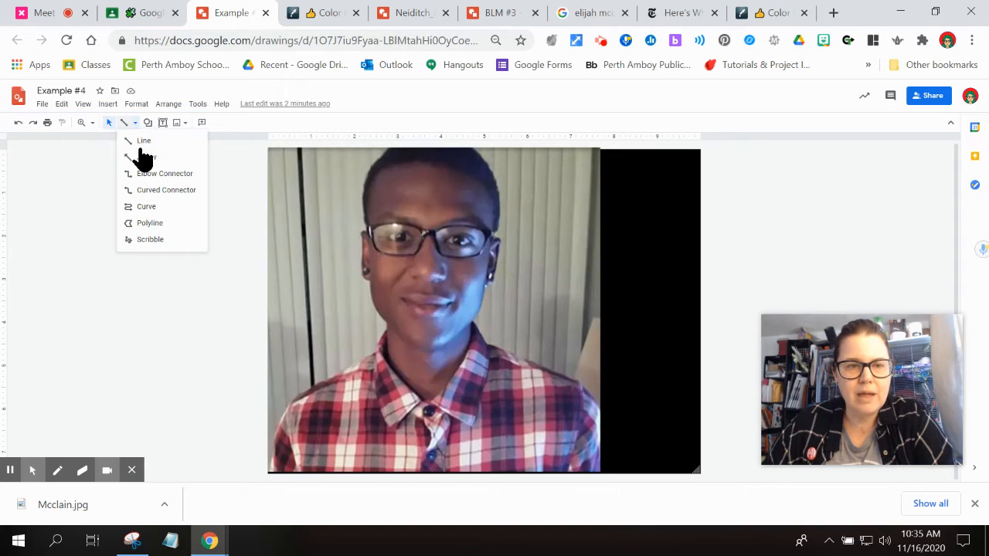
pyautogui.click(147, 223)
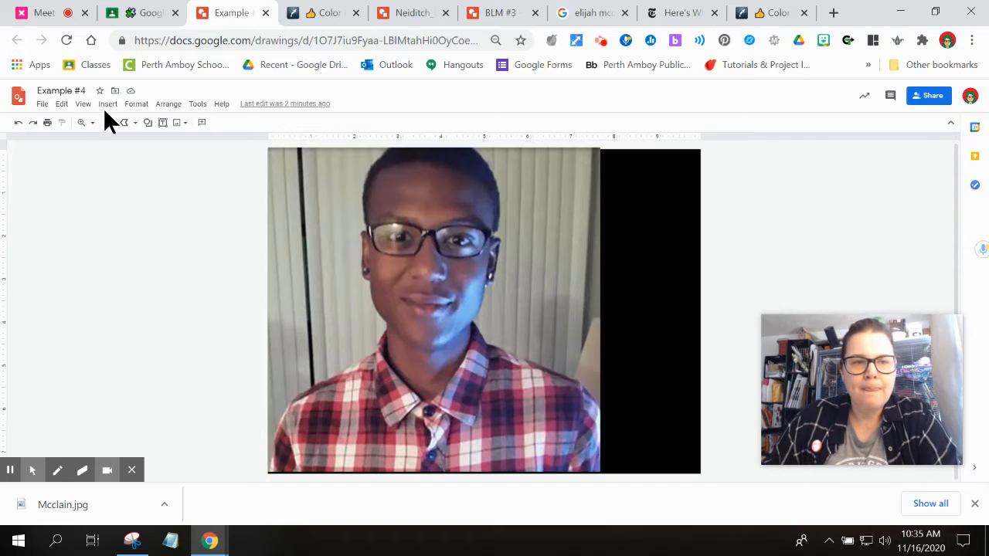
pyautogui.click(82, 104)
pyautogui.moveTo(104, 122)
pyautogui.click(197, 175)
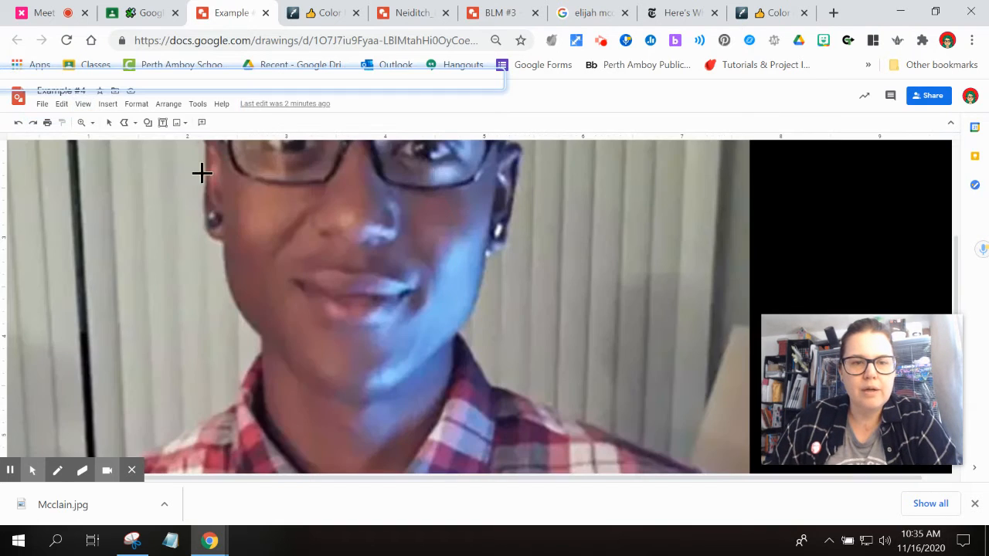
pyautogui.moveTo(956, 270); pyautogui.dragTo(947, 333)
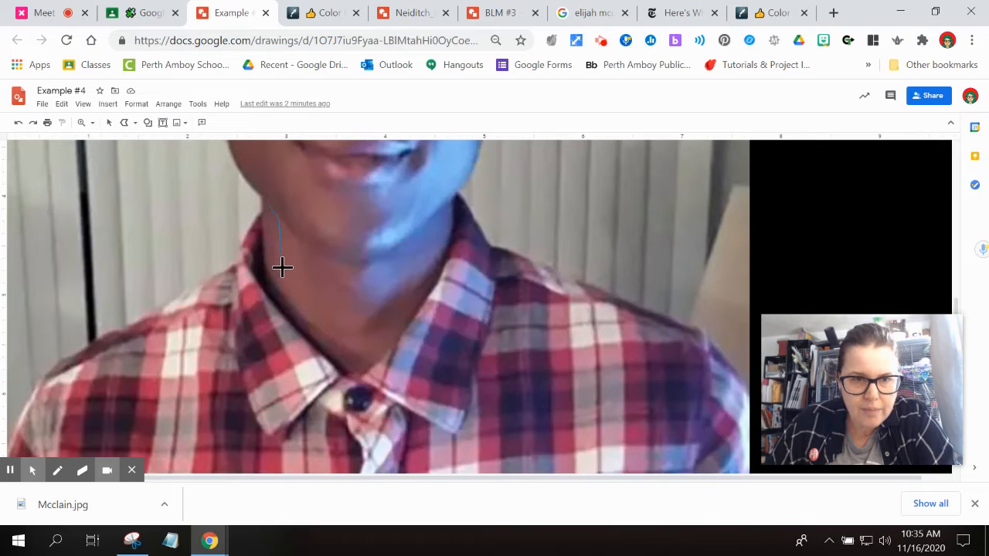
pyautogui.click(269, 206)
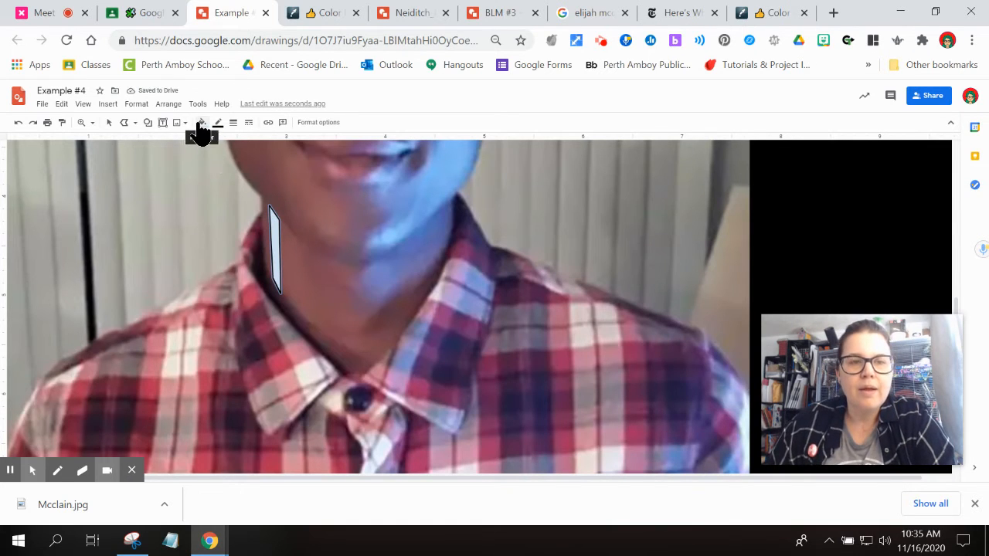
# Copy the hex code #8b5259 from the color picker page again and return to the Example #4 drawing.
pyautogui.click(751, 12)
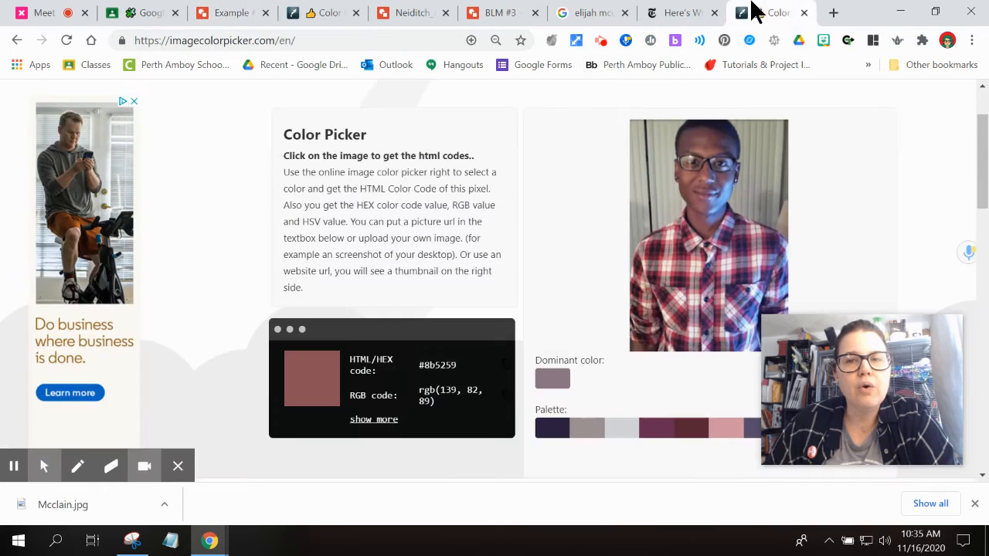
pyautogui.click(504, 365)
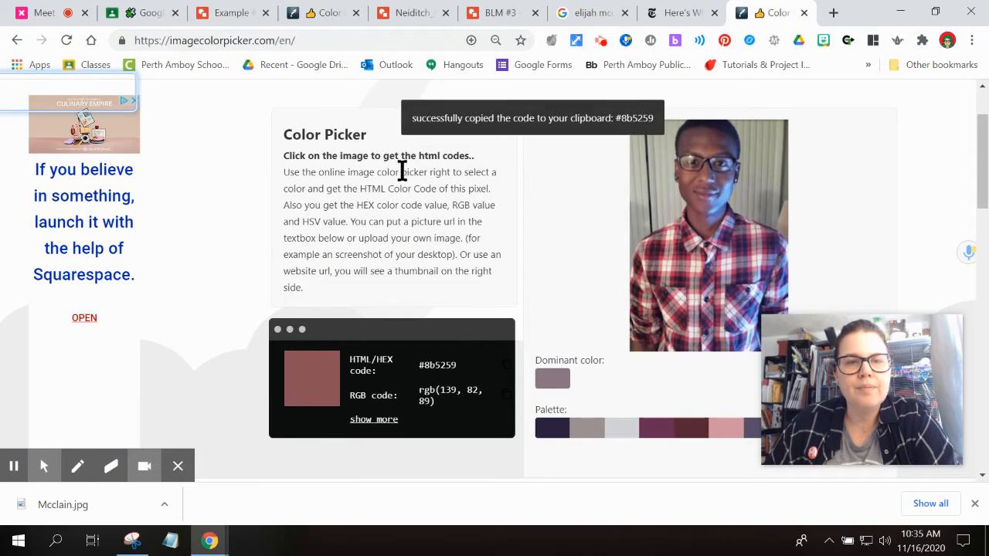
pyautogui.click(239, 16)
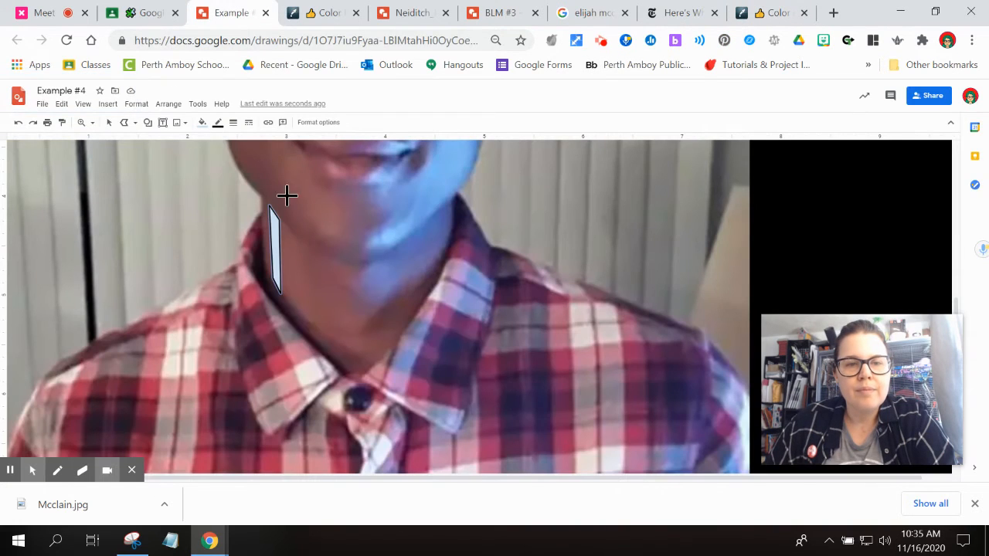
# Fill the neck strip with the custom color #8b5259 and make its border transparent.
pyautogui.click(216, 126)
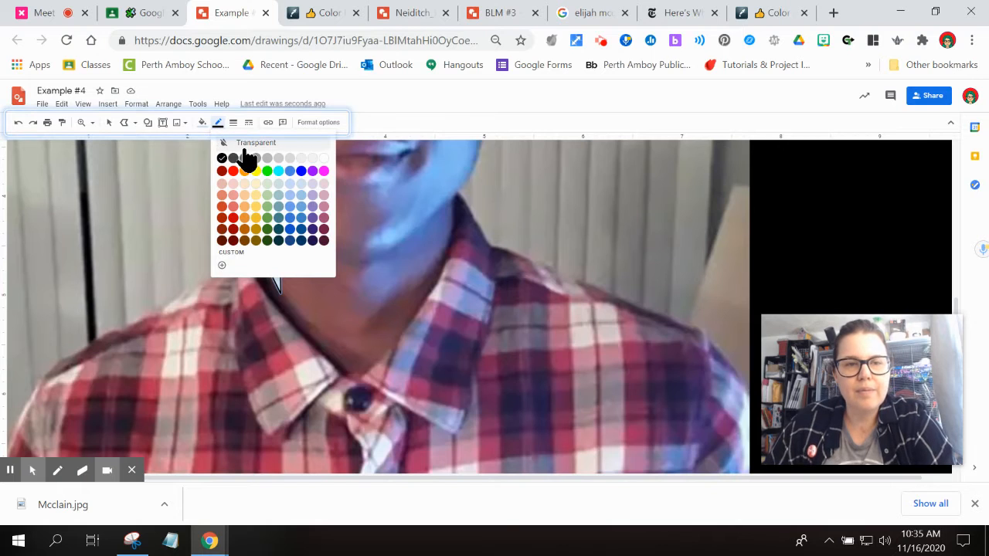
pyautogui.click(202, 122)
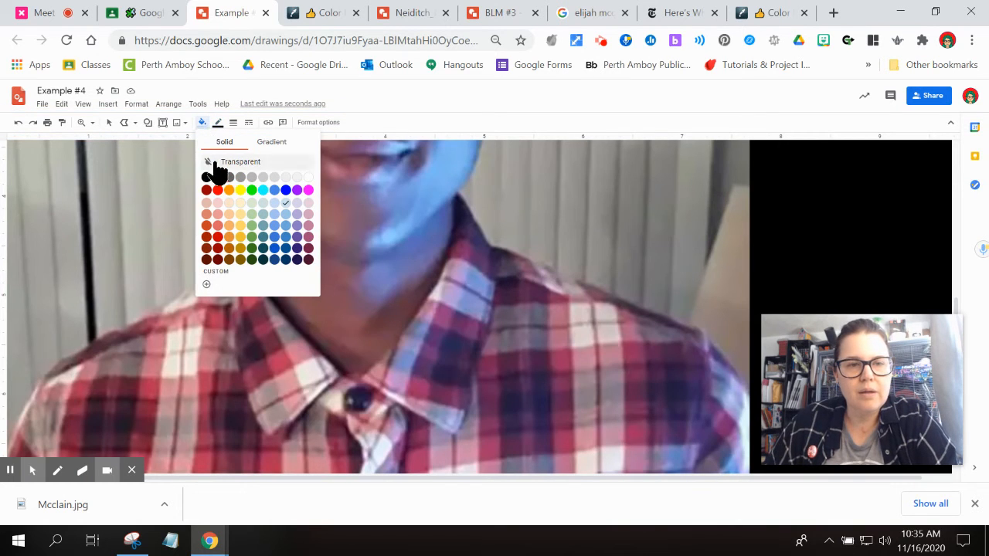
pyautogui.click(207, 285)
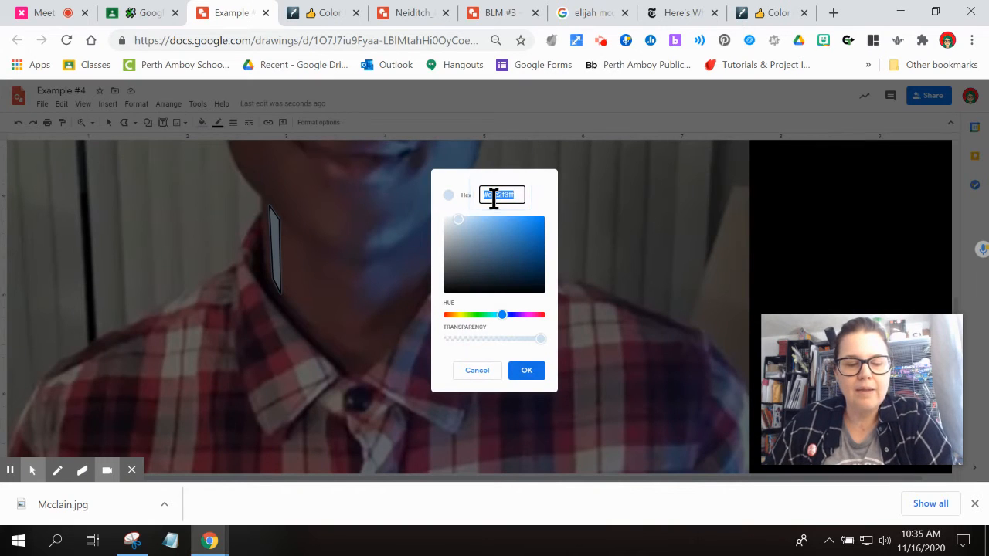
pyautogui.write('#8b5259')
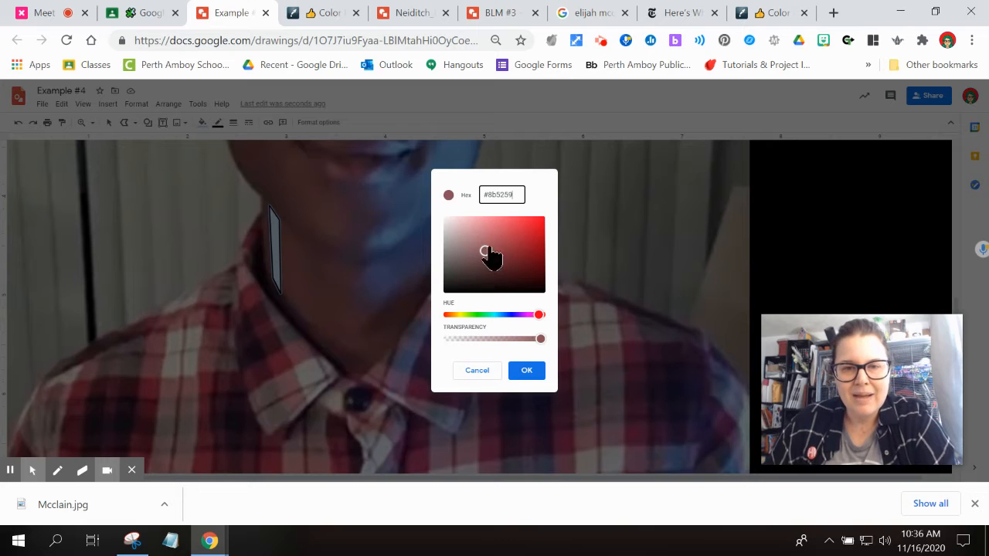
pyautogui.click(526, 373)
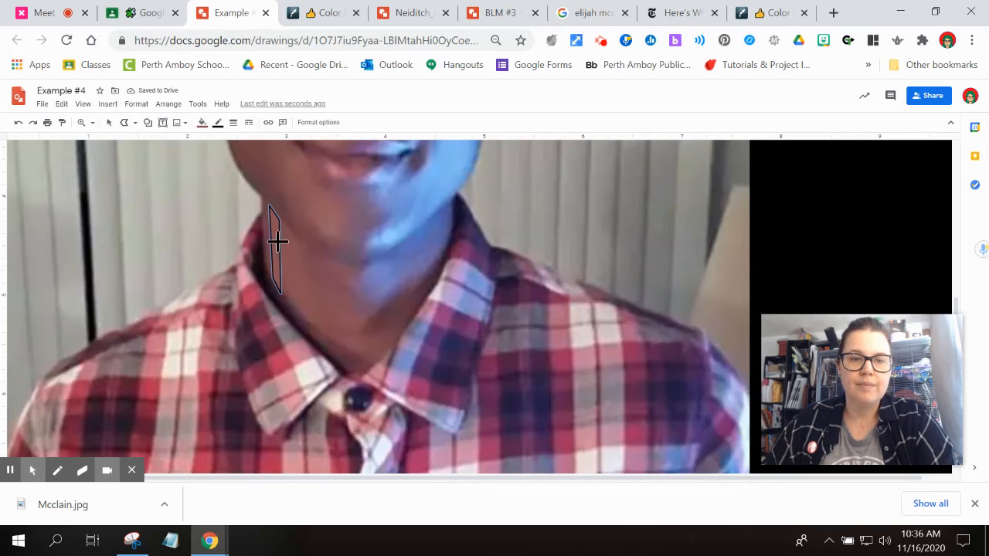
pyautogui.click(218, 125)
pyautogui.click(231, 142)
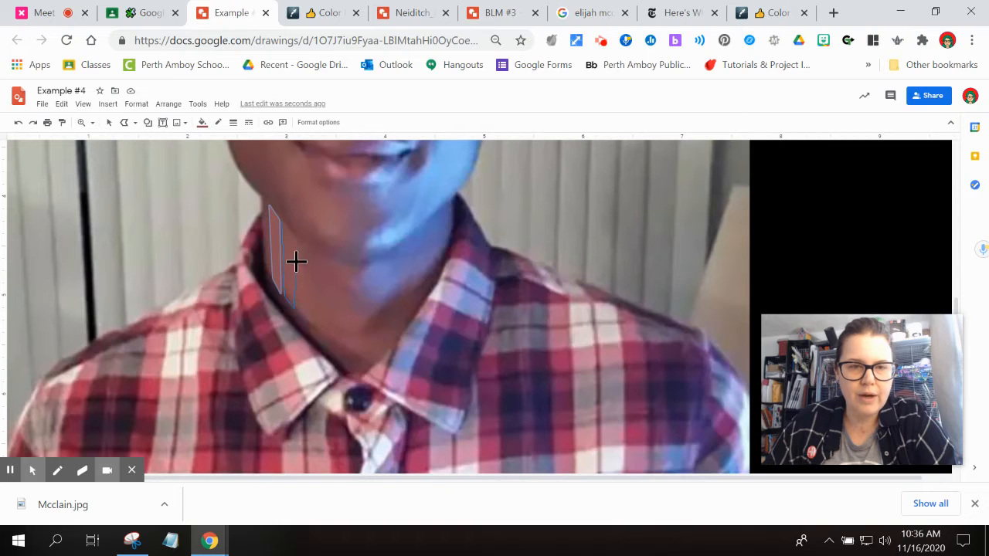
# Draw three more narrow closed polyline strips side by side across the neck, continuing inward from the first strip.
pyautogui.click(282, 222)
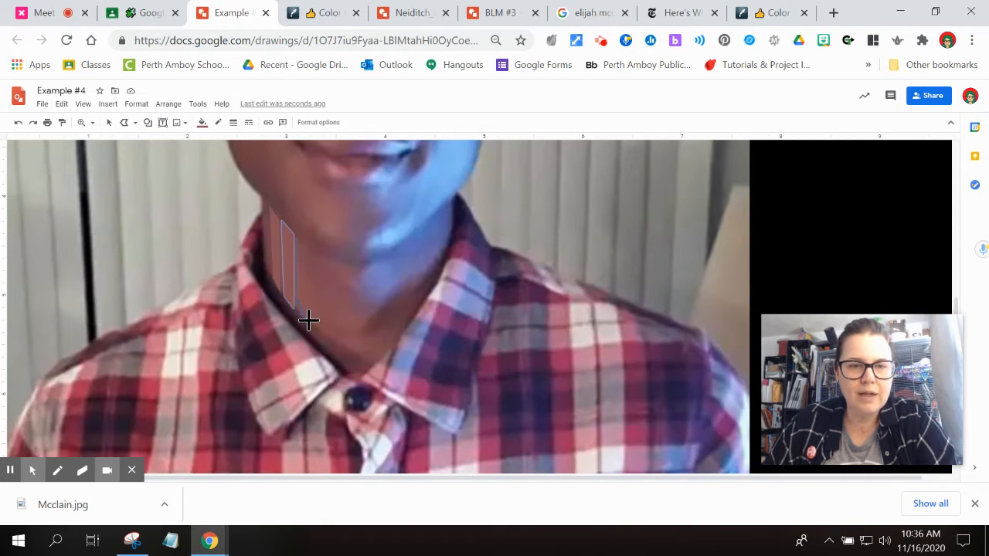
pyautogui.doubleClick(297, 237)
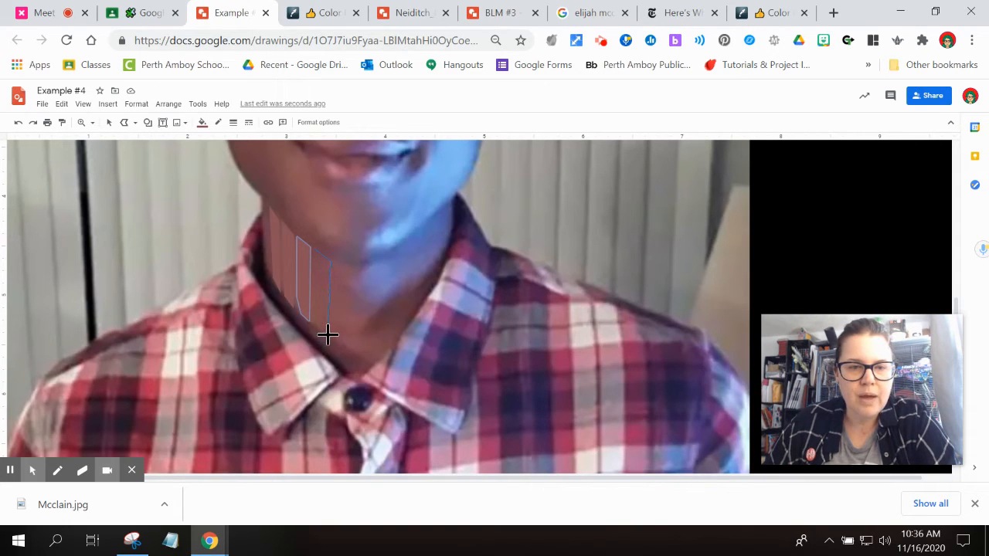
pyautogui.click(313, 250)
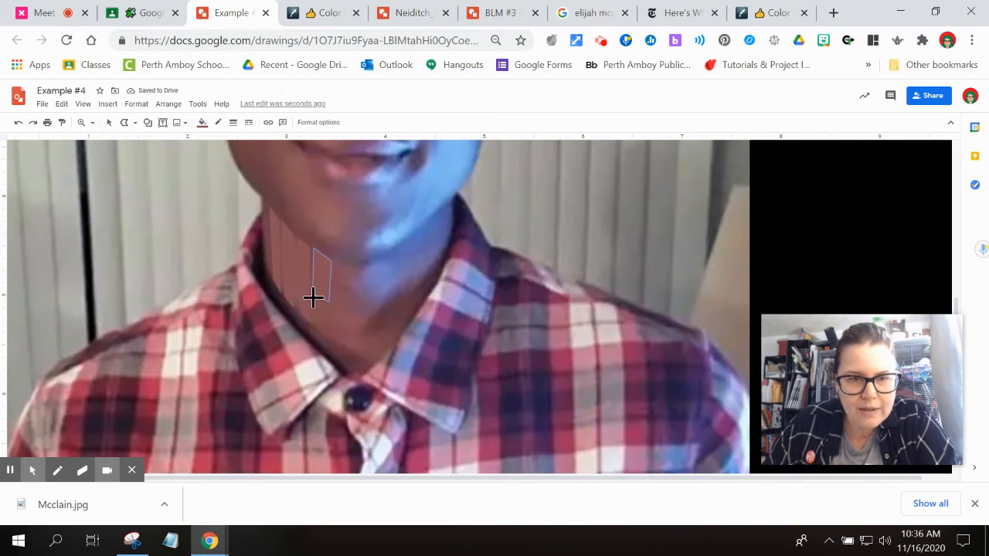
pyautogui.doubleClick(329, 302)
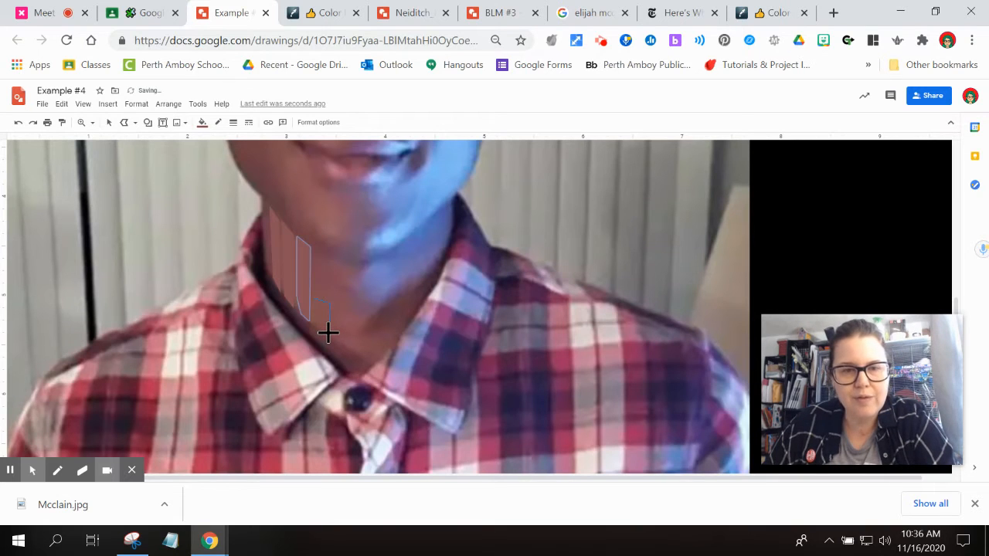
pyautogui.click(323, 277)
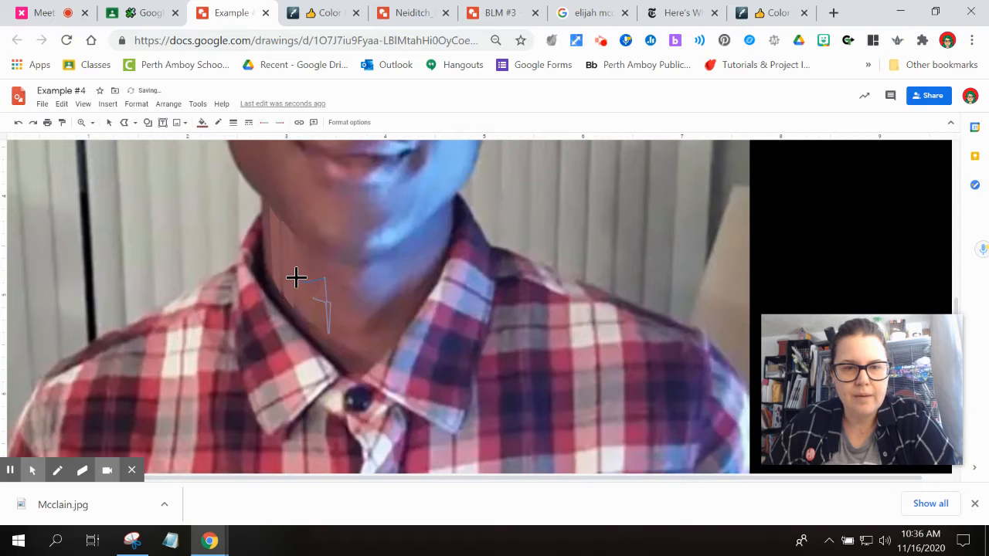
pyautogui.moveTo(311, 300); pyautogui.dragTo(316, 298)
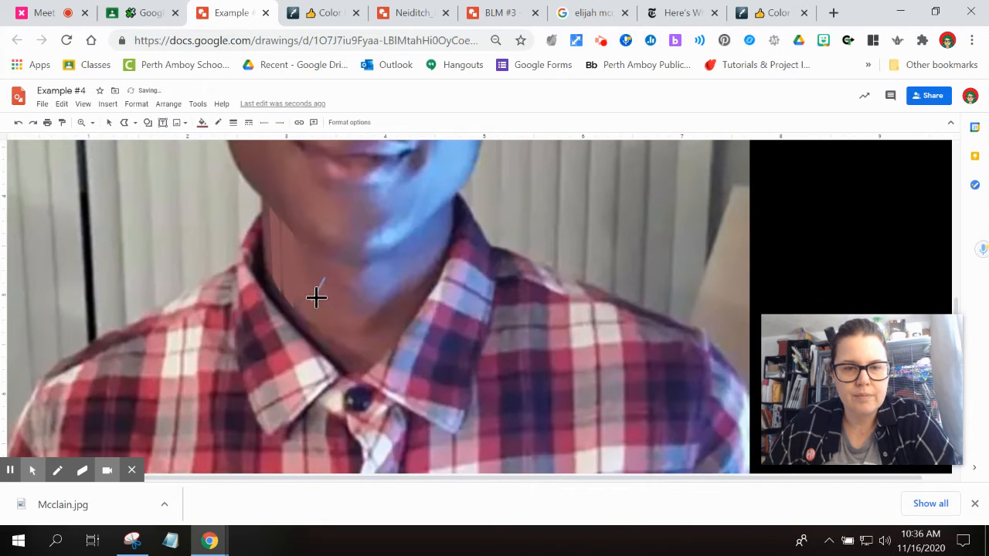
pyautogui.click(317, 296)
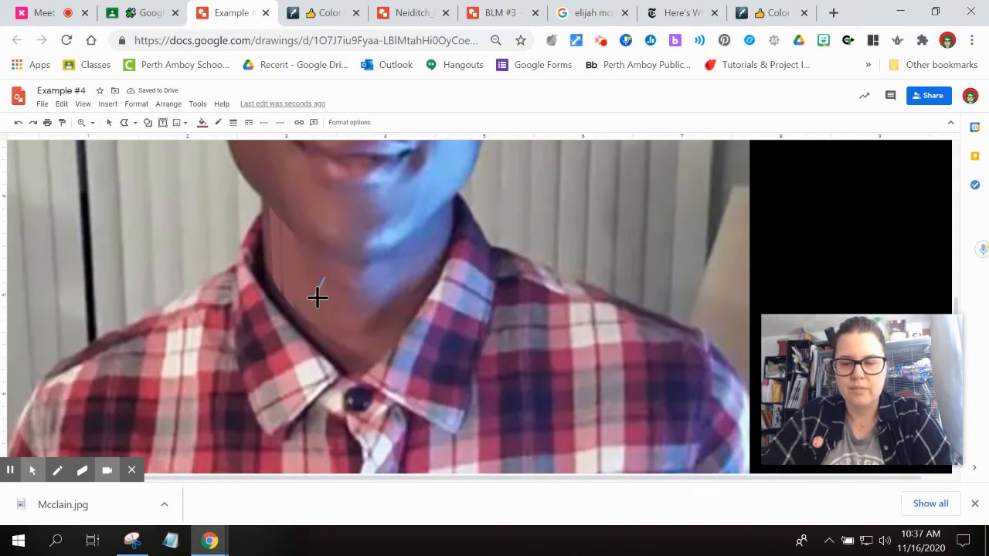
pyautogui.press('Delete')
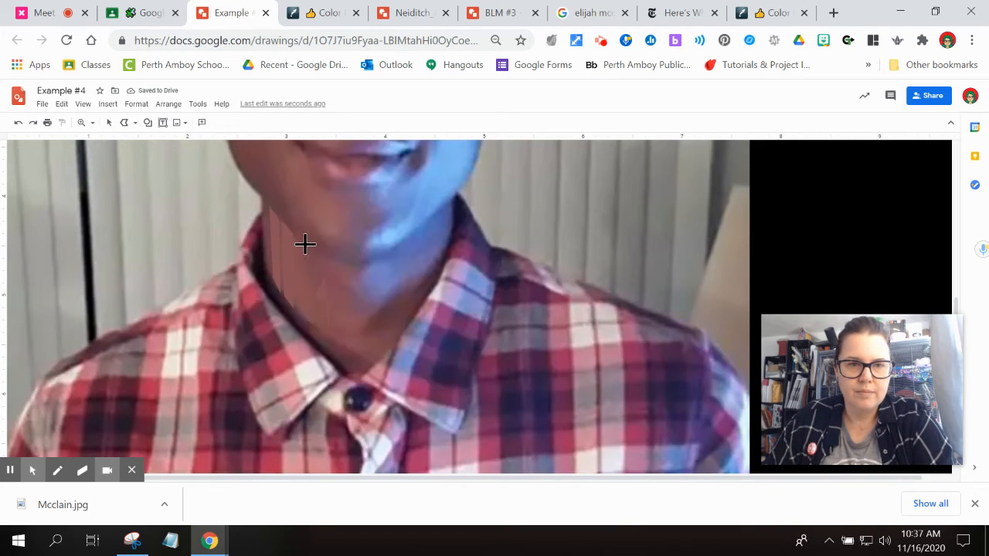
pyautogui.moveTo(305, 244)
pyautogui.mouseDown()
pyautogui.moveTo(306, 323)
pyautogui.moveTo(319, 330)
pyautogui.mouseUp()
pyautogui.click(320, 330)
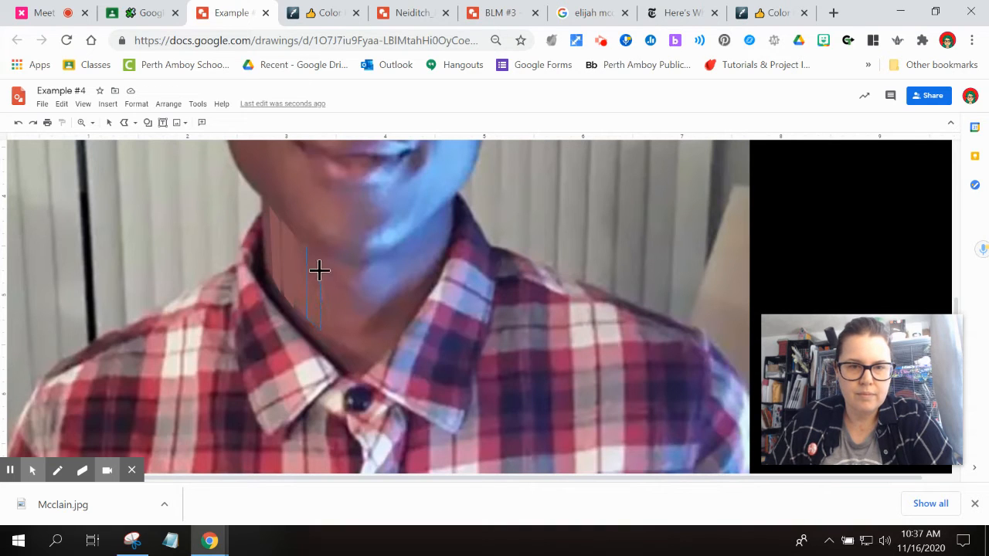
pyautogui.click(304, 244)
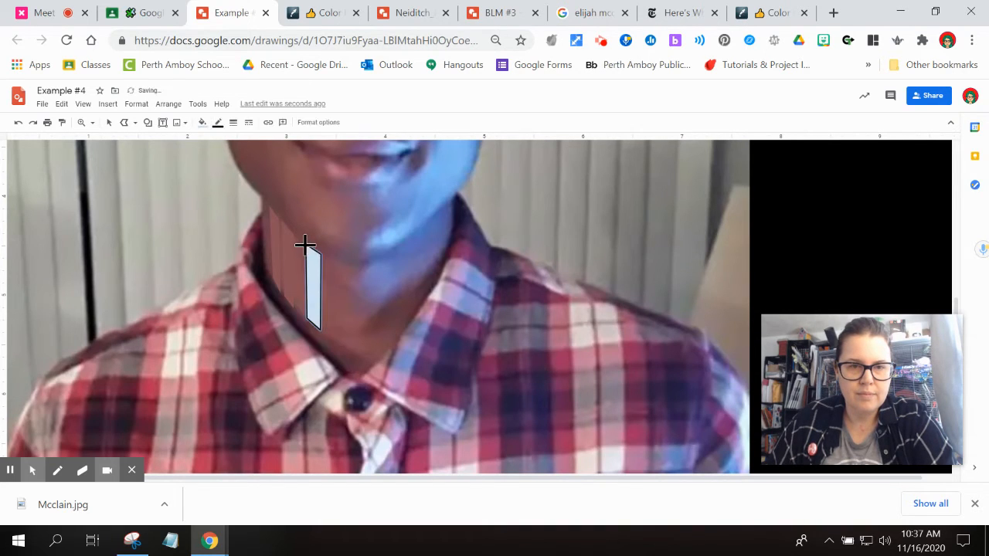
# Select and delete all the polyline strips drawn on the neck.
pyautogui.moveTo(313, 287); pyautogui.dragTo(275, 249)
pyautogui.press('Delete')
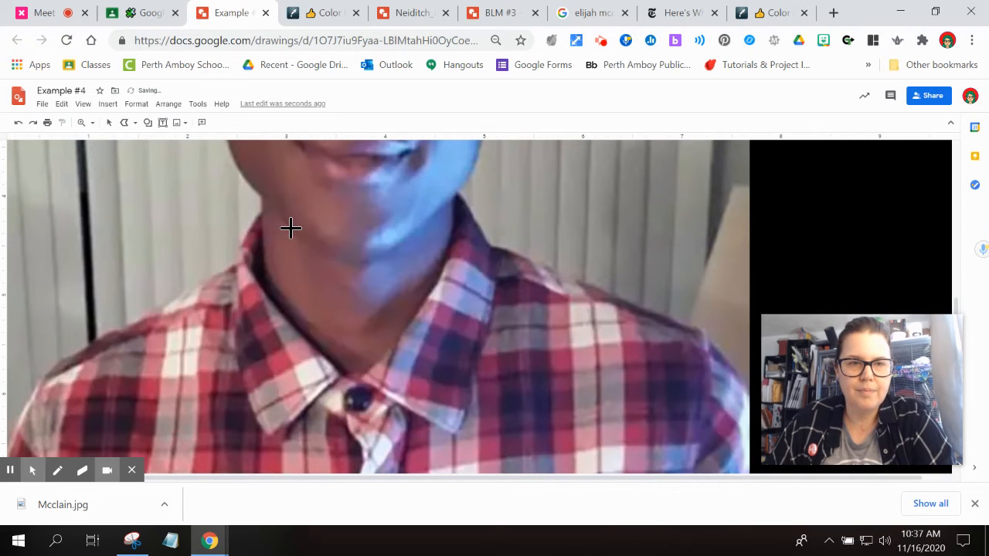
# Draw a new closed polyline strip along the shaded outer side of the neck and fill it with the custom color #8b5259.
pyautogui.click(176, 123)
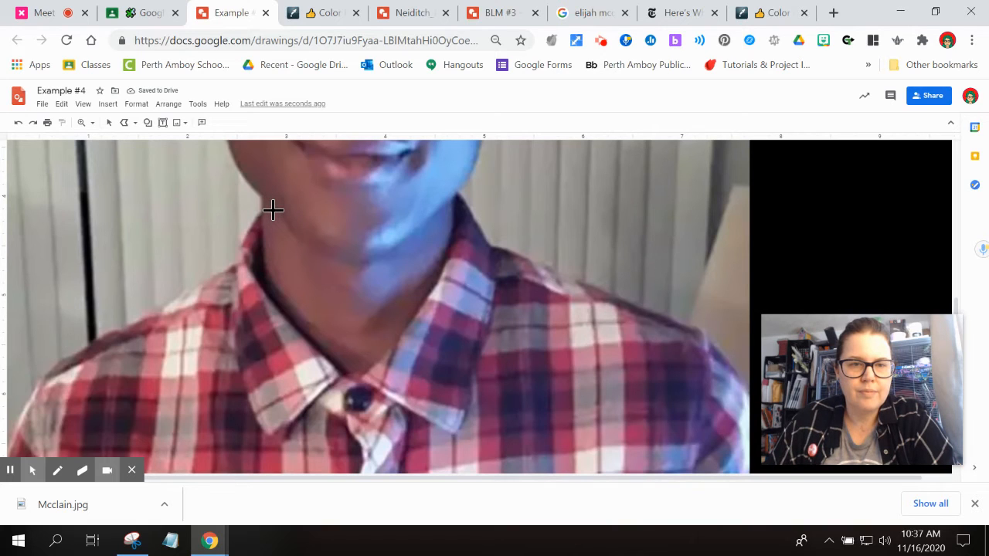
pyautogui.moveTo(273, 209)
pyautogui.mouseDown()
pyautogui.moveTo(275, 290)
pyautogui.moveTo(292, 306)
pyautogui.moveTo(298, 267)
pyautogui.moveTo(273, 209)
pyautogui.mouseUp()
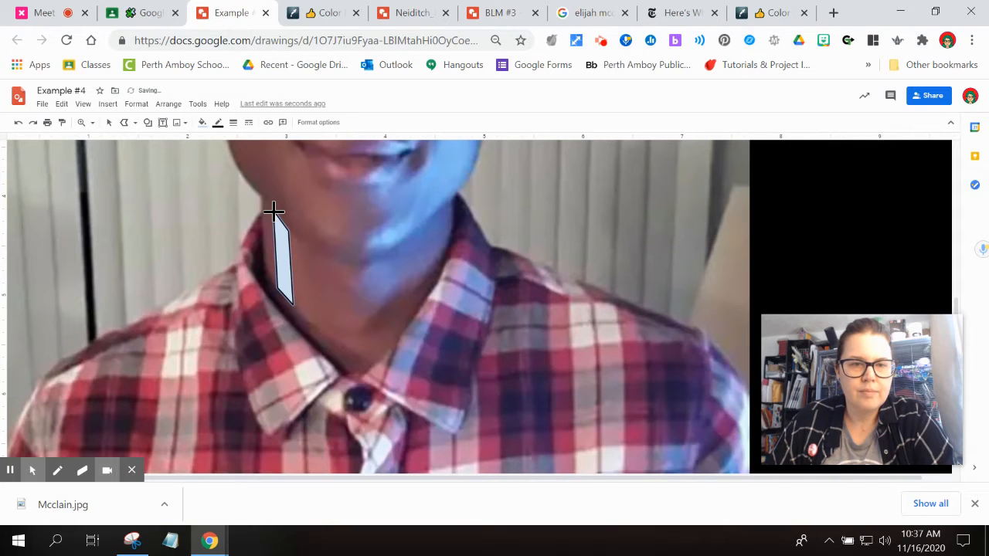
pyautogui.click(202, 122)
pyautogui.click(211, 282)
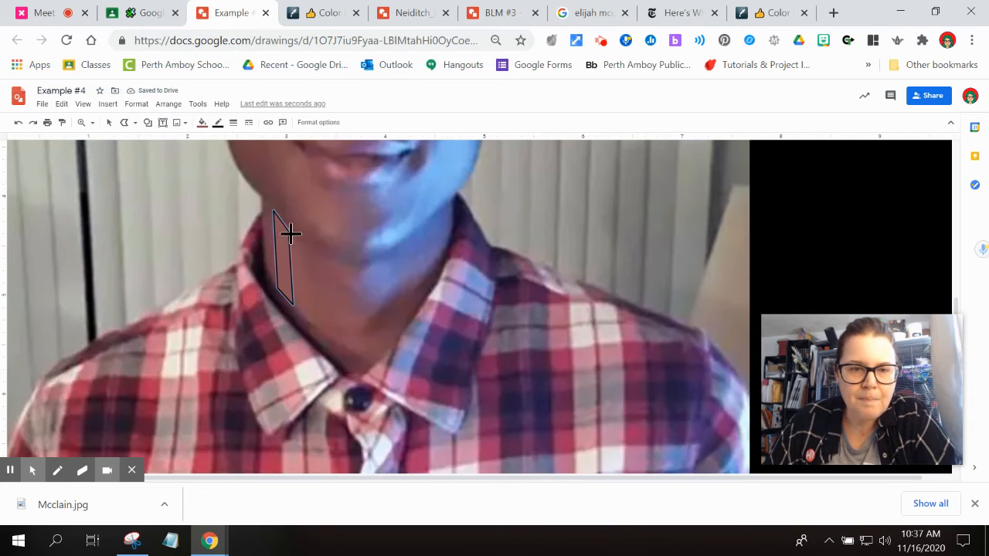
# Draw three more closed polyline strips side by side across the neck, following the jawline above and the collar below.
pyautogui.click(301, 313)
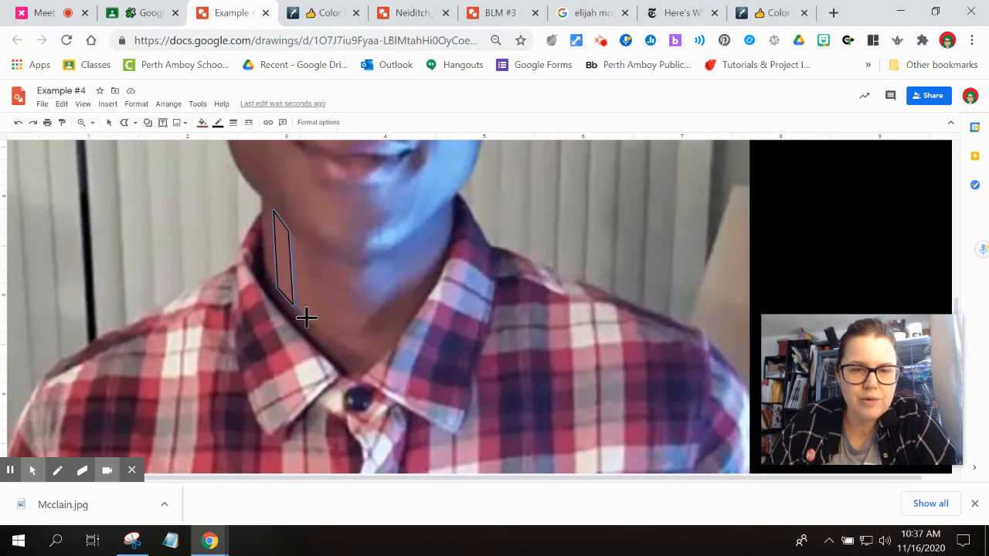
pyautogui.click(303, 240)
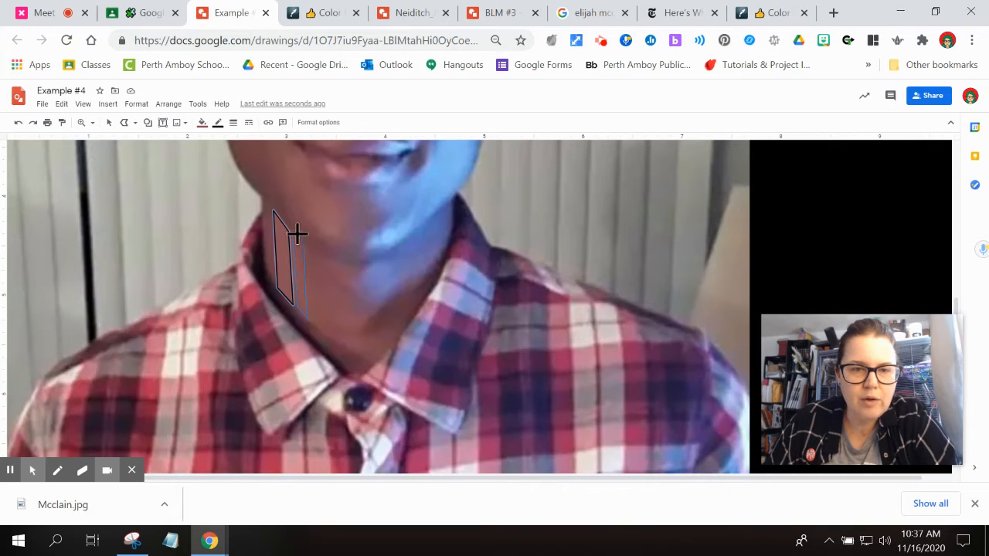
pyautogui.click(291, 235)
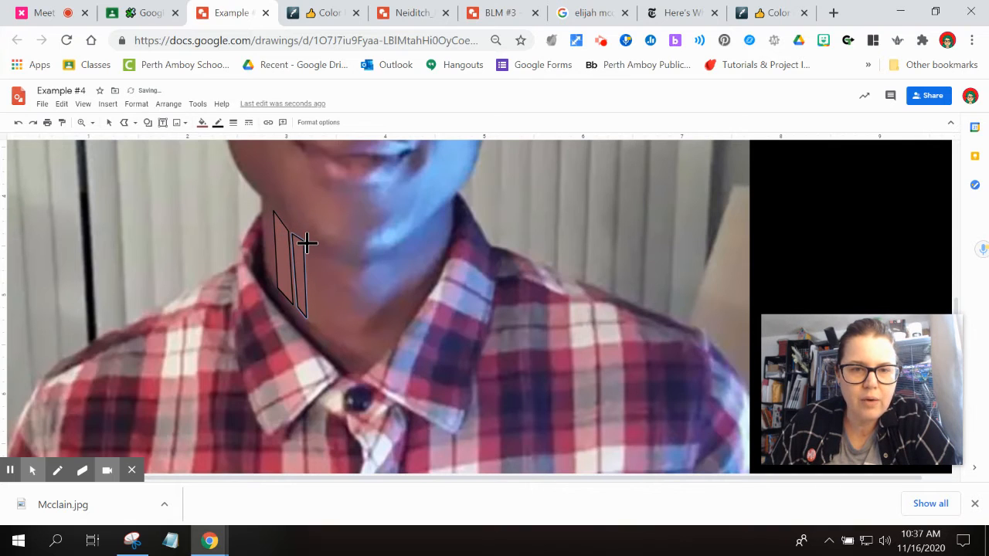
pyautogui.click(319, 245)
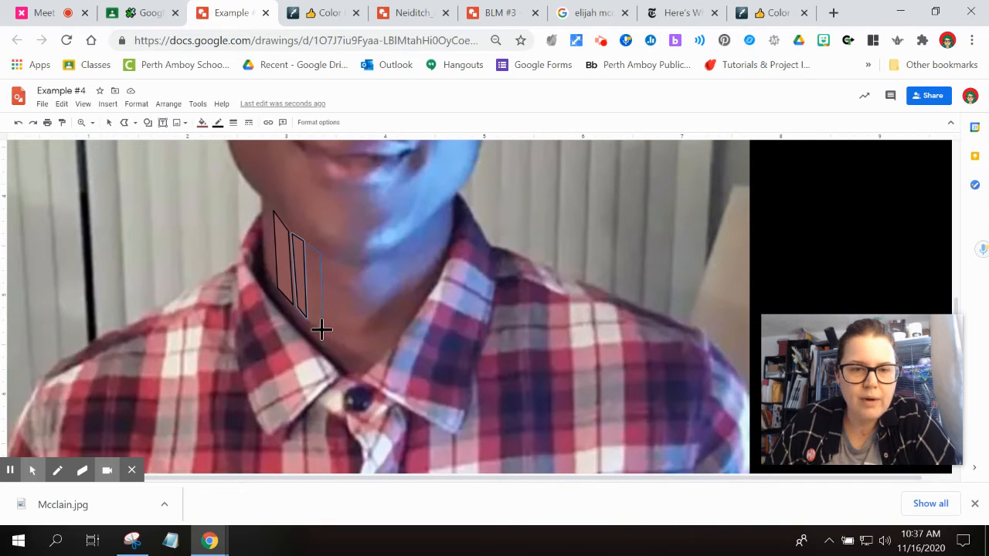
pyautogui.click(322, 330)
pyautogui.click(309, 320)
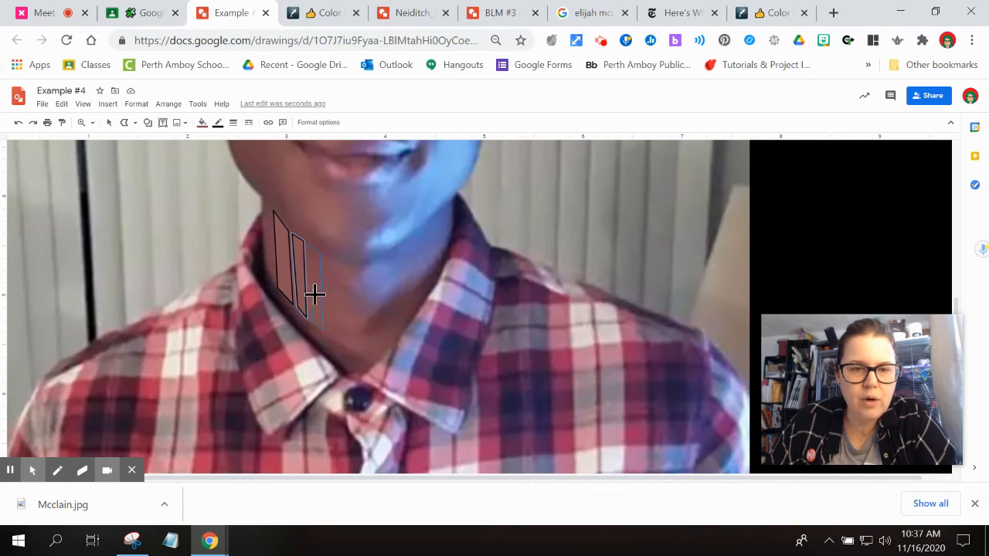
pyautogui.click(306, 246)
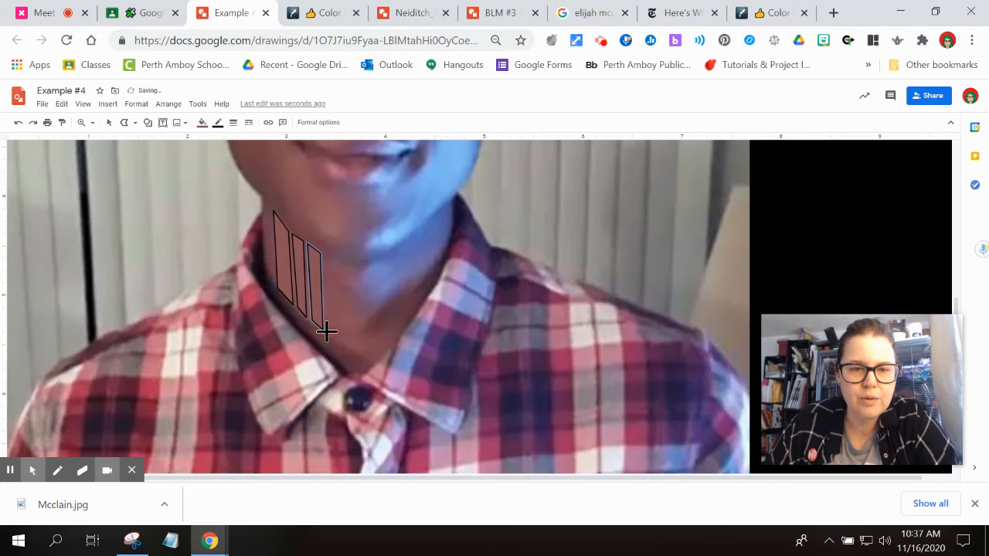
pyautogui.click(326, 332)
pyautogui.click(324, 254)
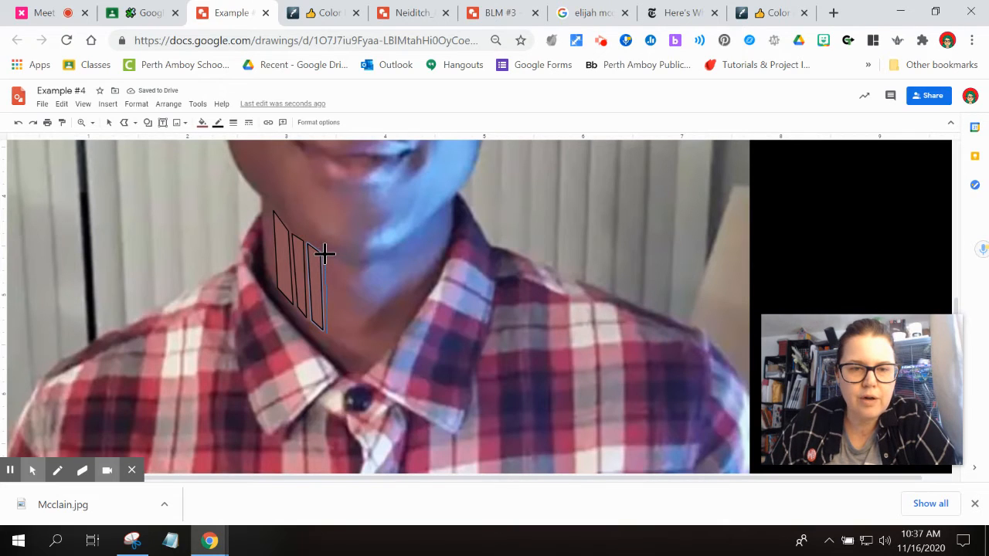
pyautogui.click(342, 262)
pyautogui.click(343, 340)
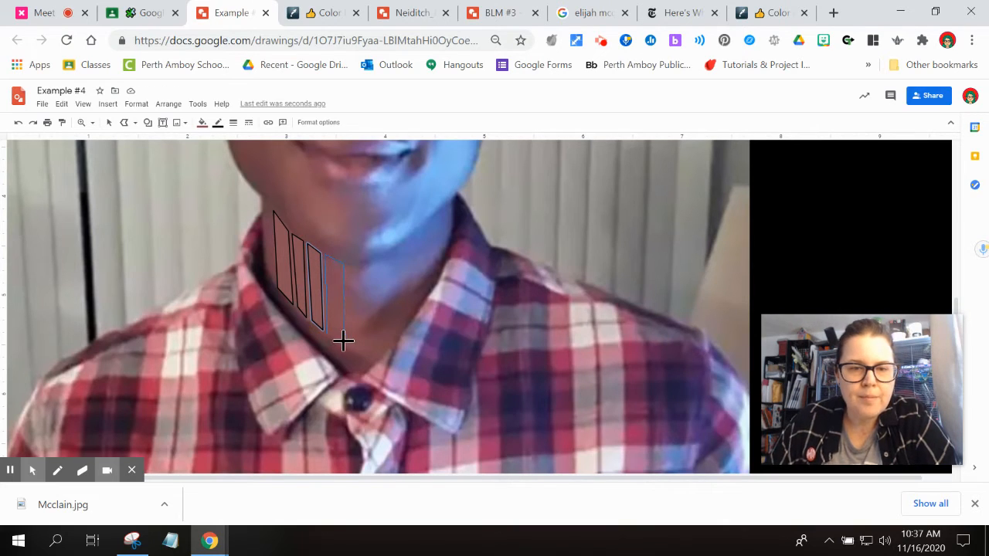
pyautogui.click(326, 331)
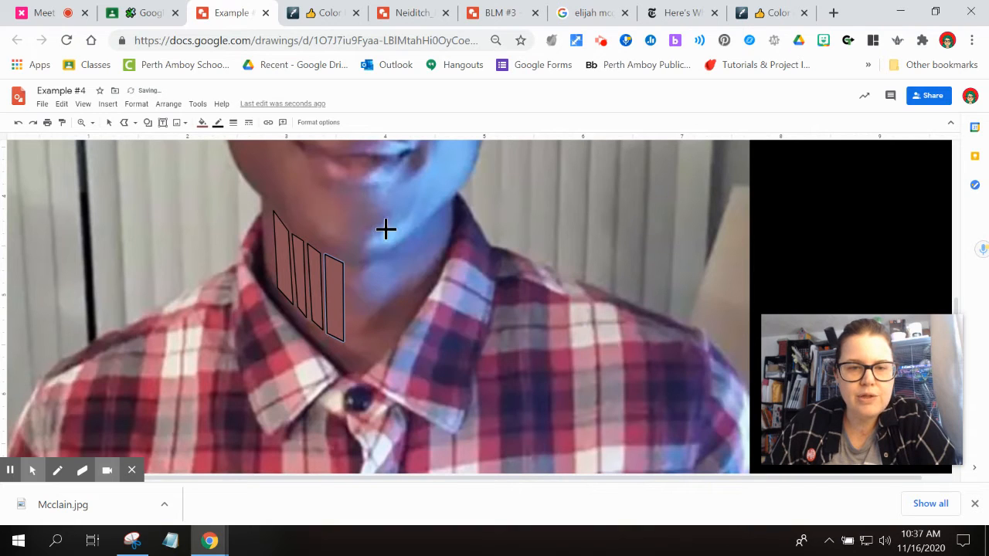
# Draw a small closed triangle under the chin and two irregular closed polygons below it toward the collar opening.
pyautogui.click(364, 263)
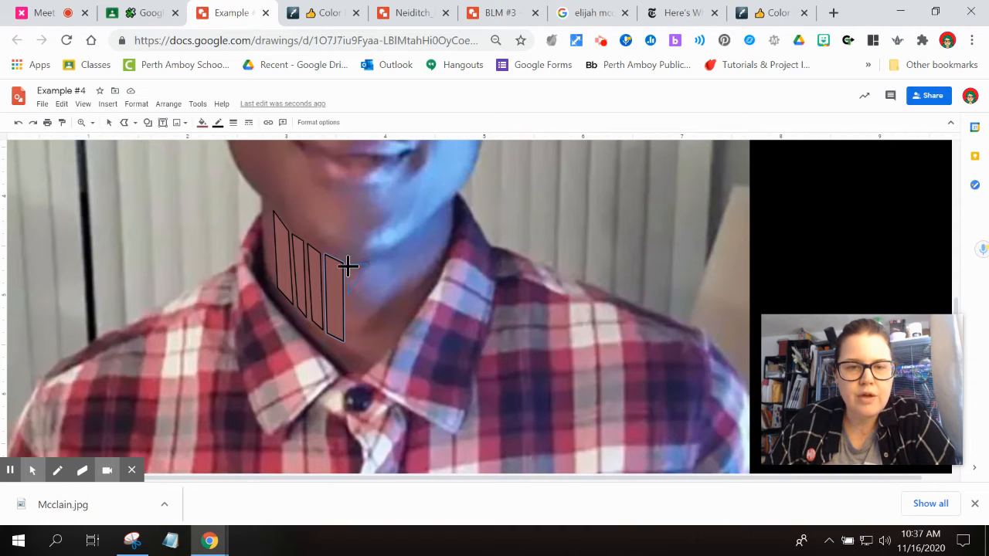
pyautogui.click(347, 265)
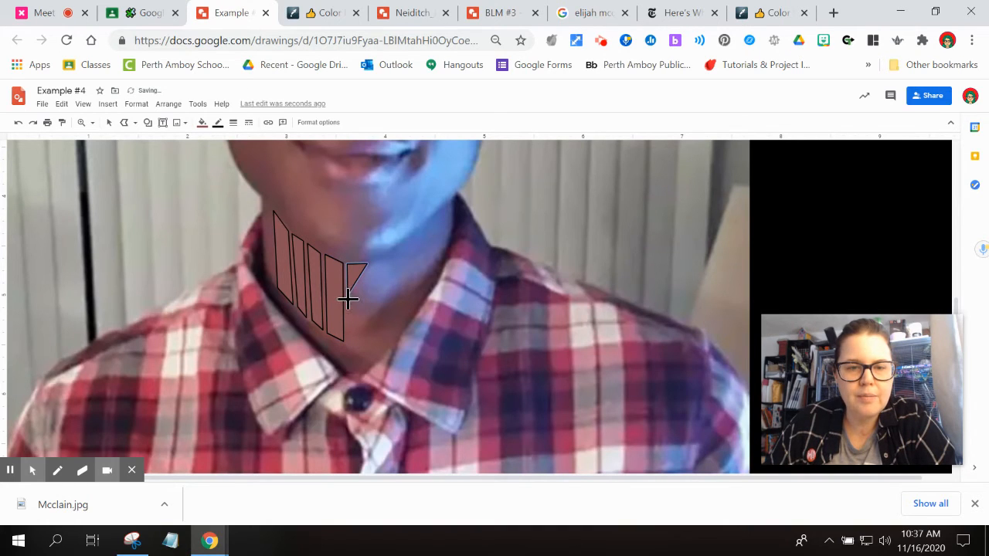
pyautogui.click(348, 296)
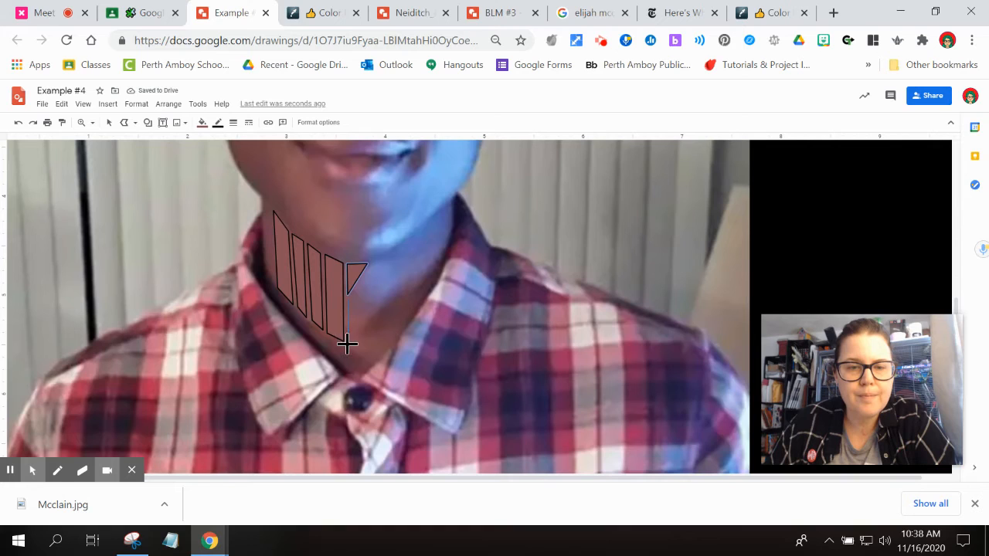
pyautogui.click(348, 302)
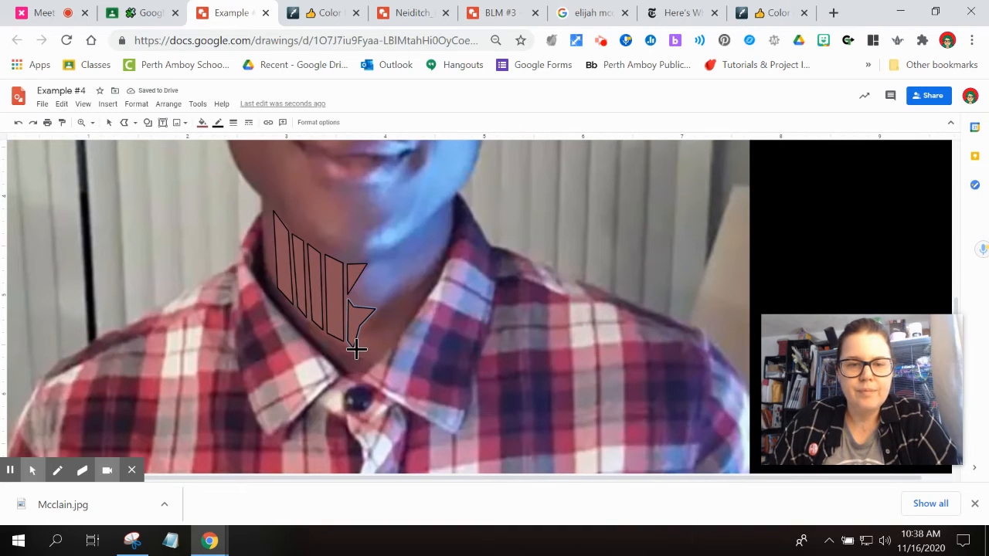
pyautogui.click(394, 331)
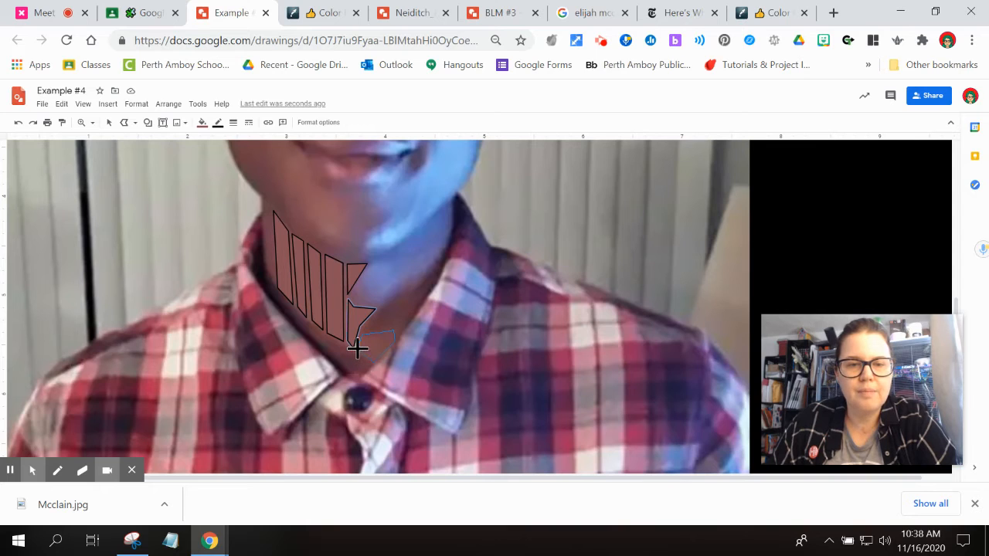
pyautogui.click(357, 349)
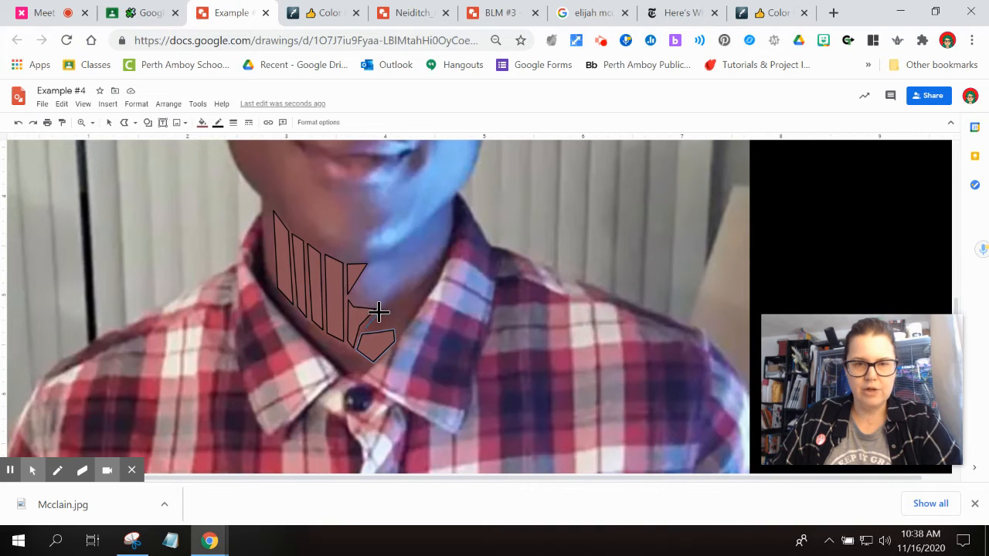
pyautogui.click(378, 313)
pyautogui.click(390, 323)
pyautogui.click(364, 329)
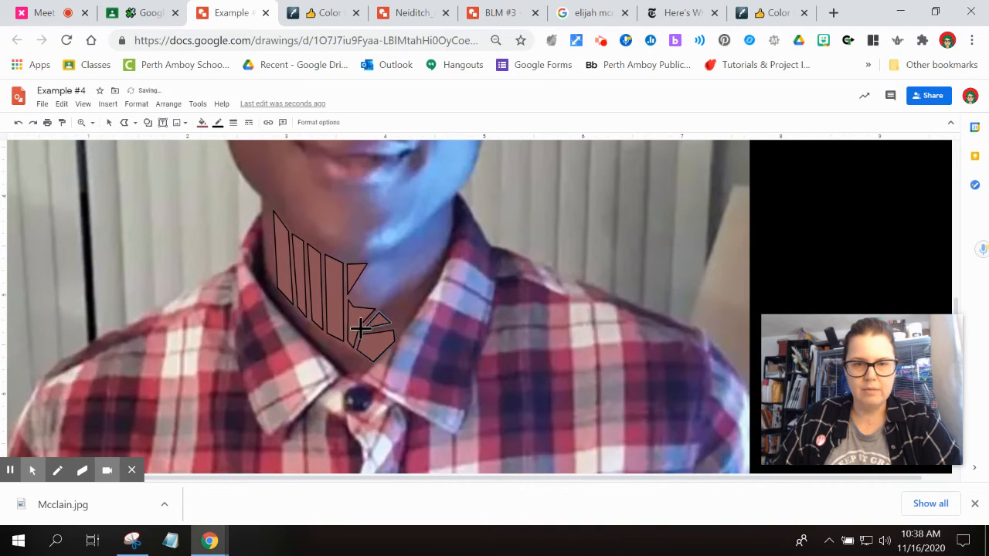
pyautogui.hotkey('ctrl', 'z')
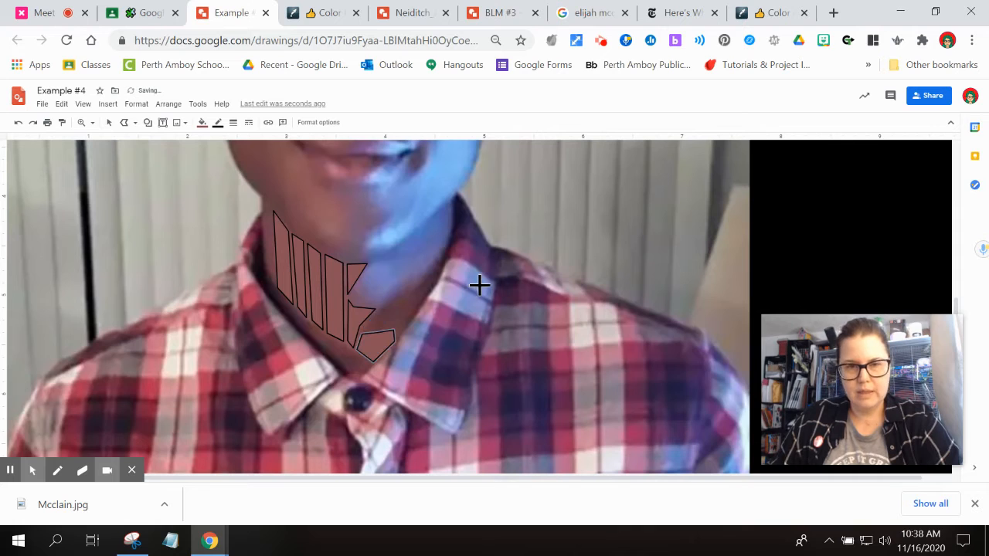
# Draw a small closed polyline sliver beside the collar and copy the hex code #613648, sampled from the neck area on the color picker page.
pyautogui.doubleClick(395, 328)
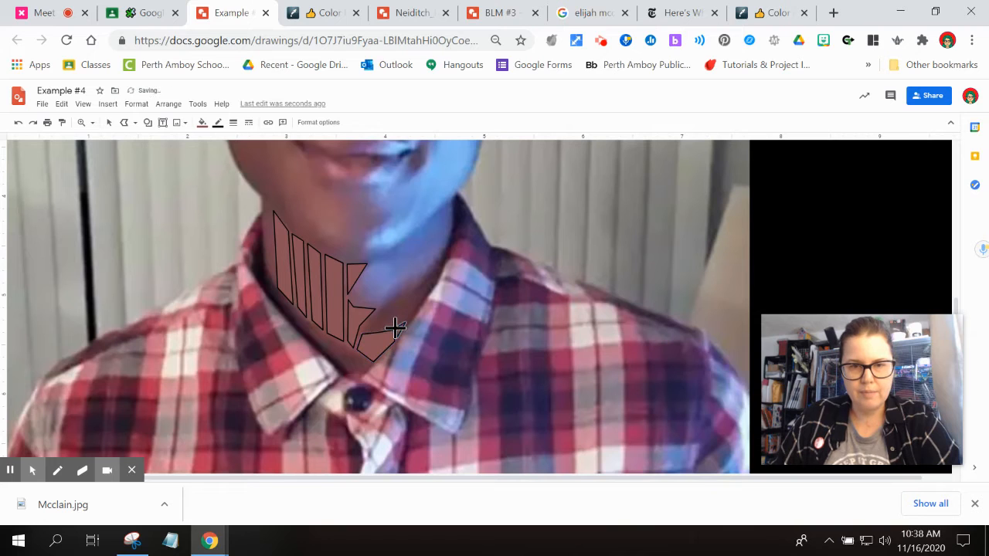
pyautogui.click(779, 12)
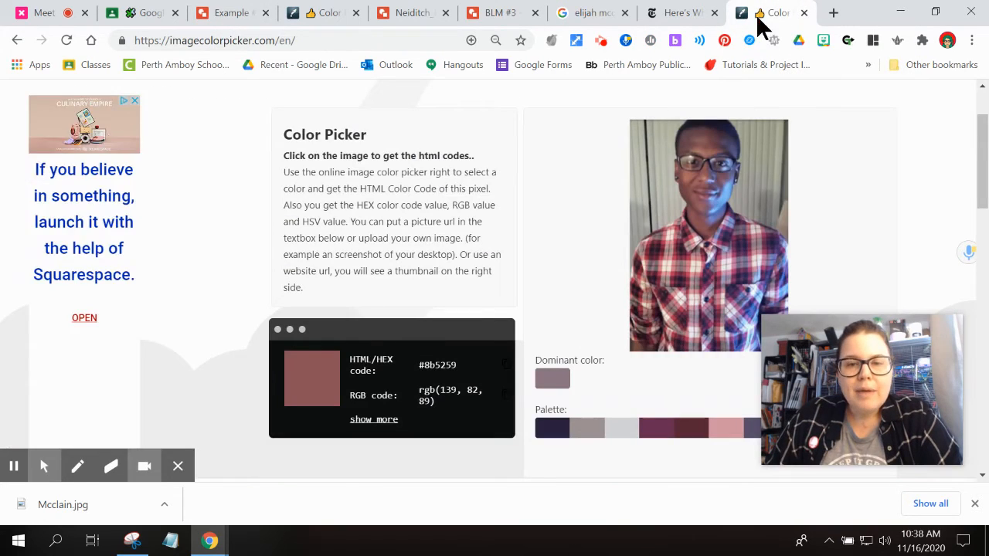
pyautogui.click(714, 226)
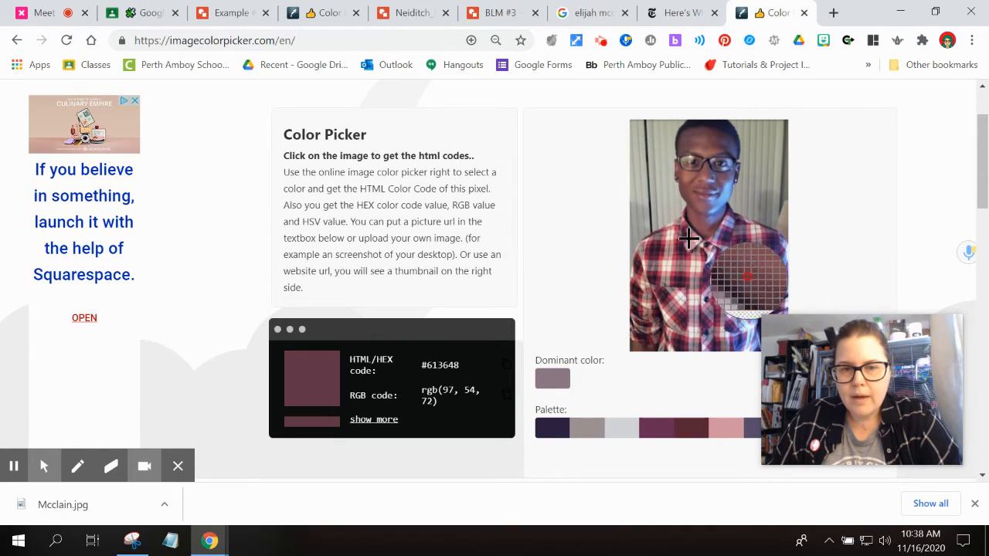
pyautogui.click(507, 369)
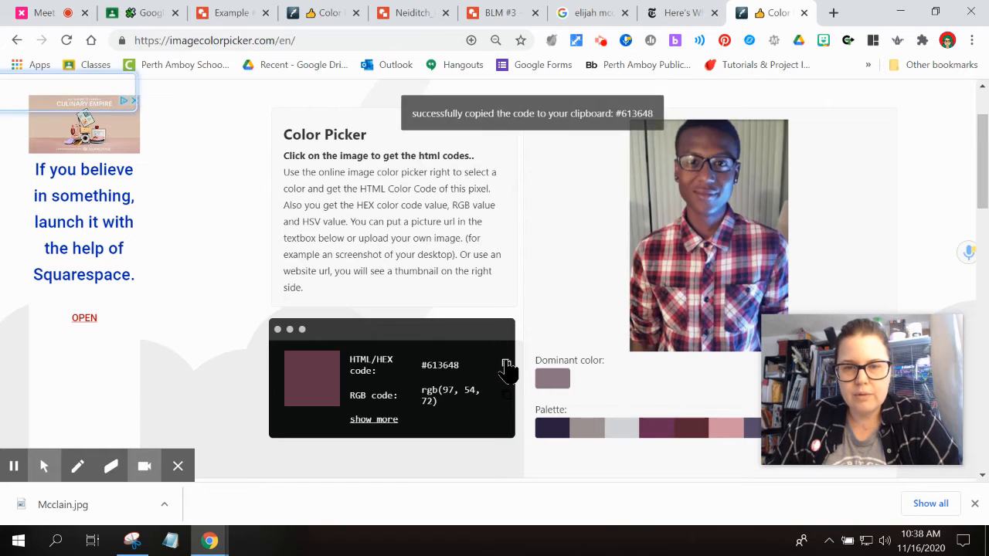
# Return to the Example #4 drawing and fill the small sliver beside the collar with the custom color #613648.
pyautogui.click(224, 14)
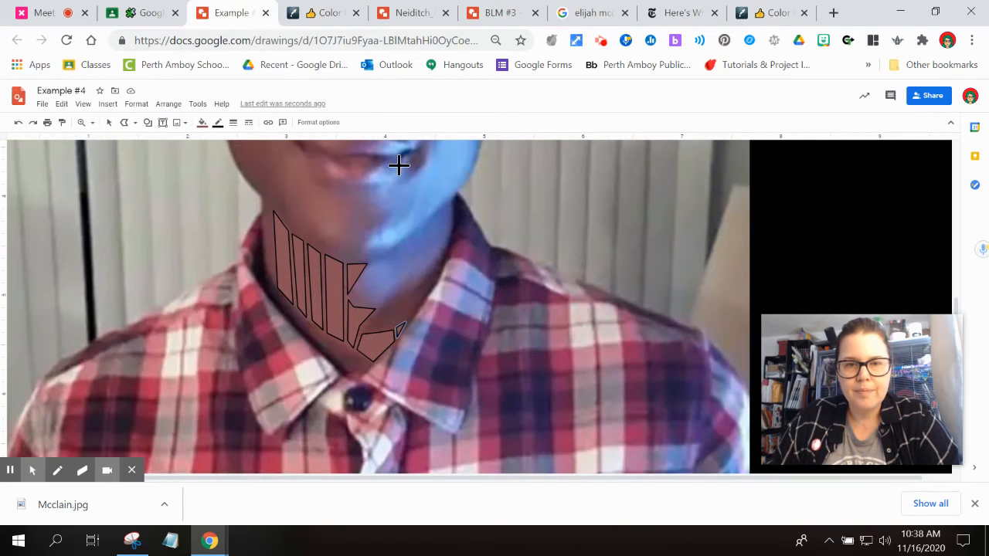
pyautogui.click(204, 125)
pyautogui.click(214, 286)
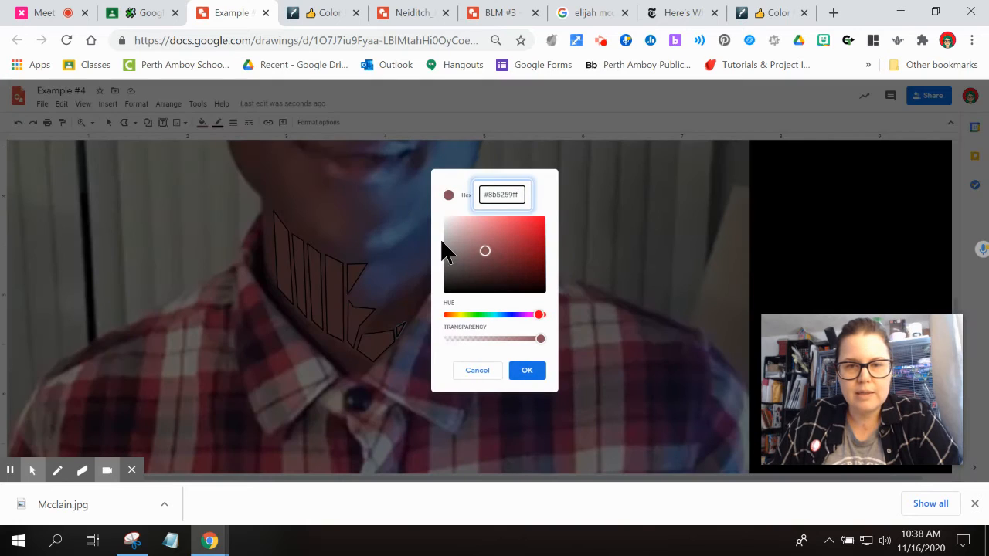
pyautogui.hotkey('ctrl', 'a')
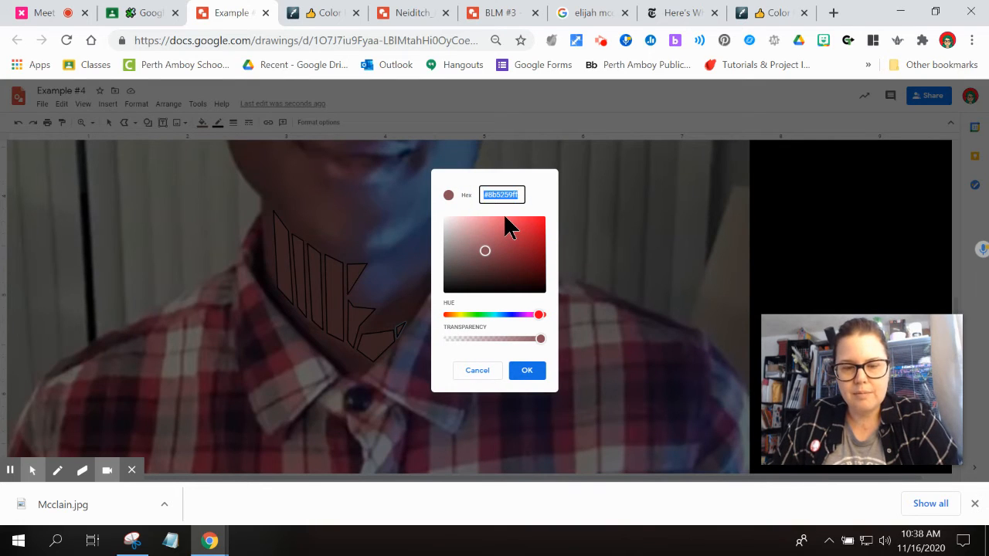
pyautogui.hotkey('ctrl', 'v')
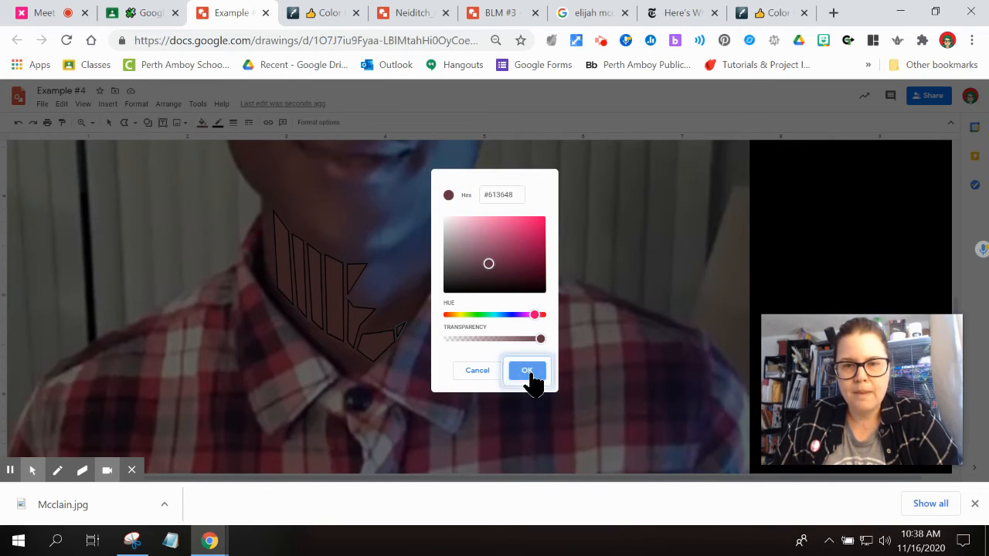
pyautogui.click(528, 372)
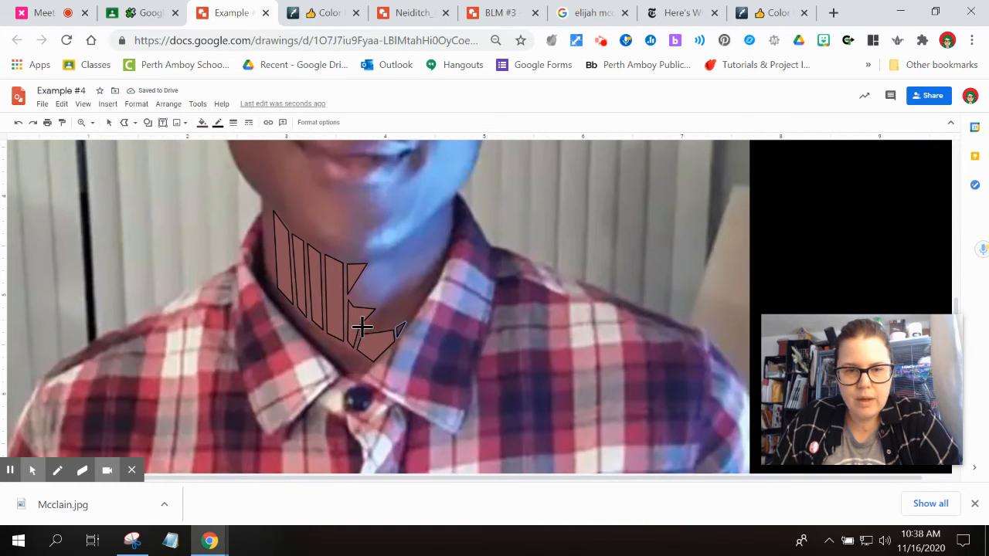
pyautogui.click(361, 328)
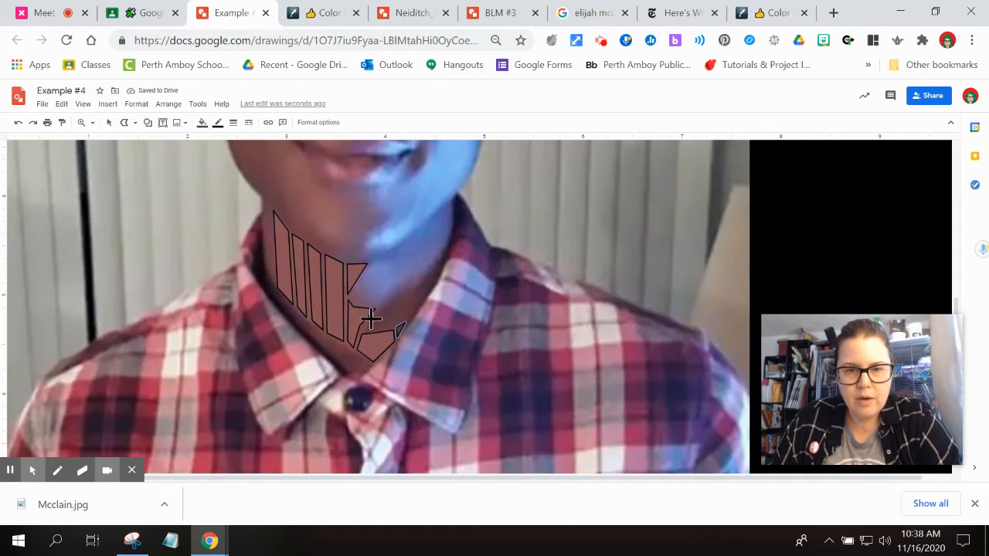
pyautogui.click(420, 301)
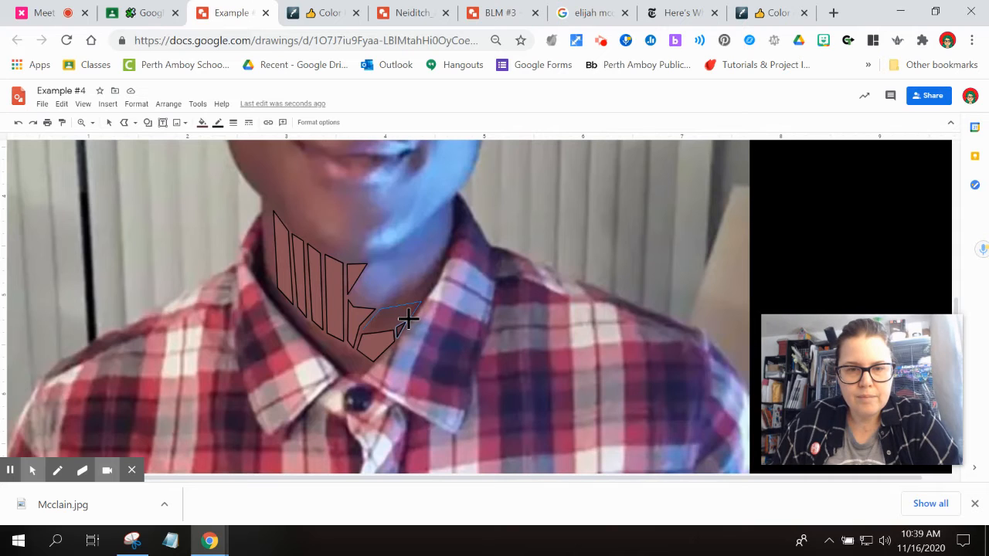
pyautogui.doubleClick(408, 319)
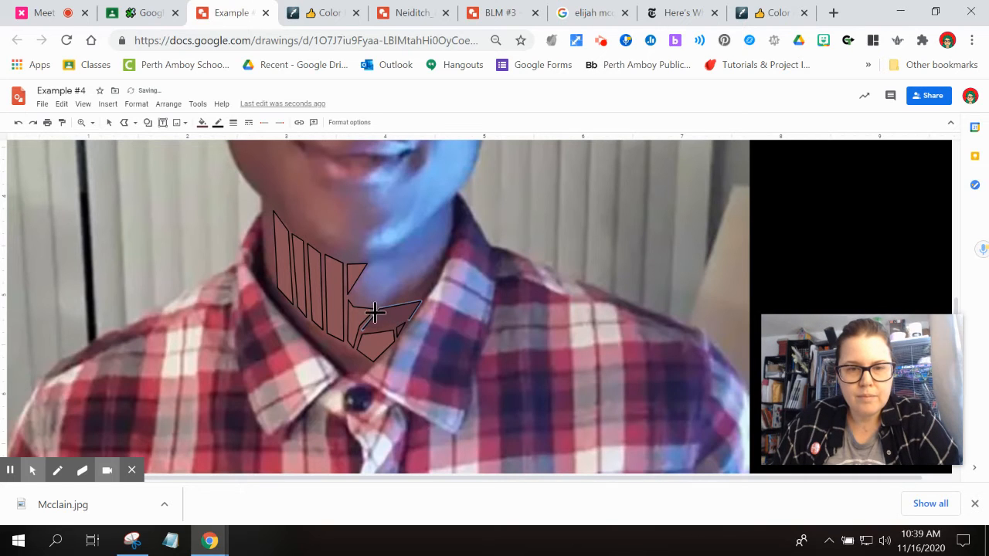
pyautogui.hotkey('ctrl', 'z')
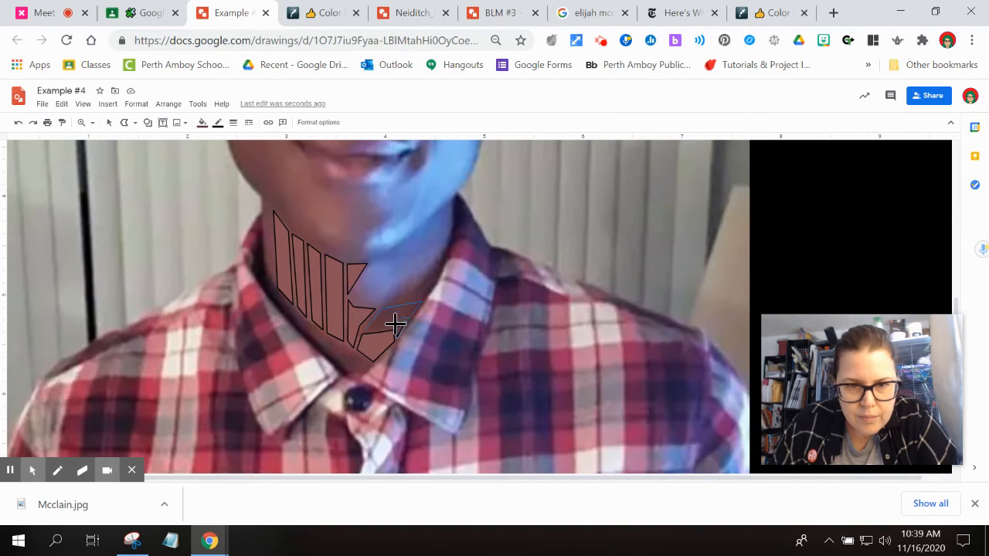
# Draw three closed polyline pieces stacked above the collar sliver, following the collar edge upward on the bluish side of the neck.
pyautogui.click(399, 328)
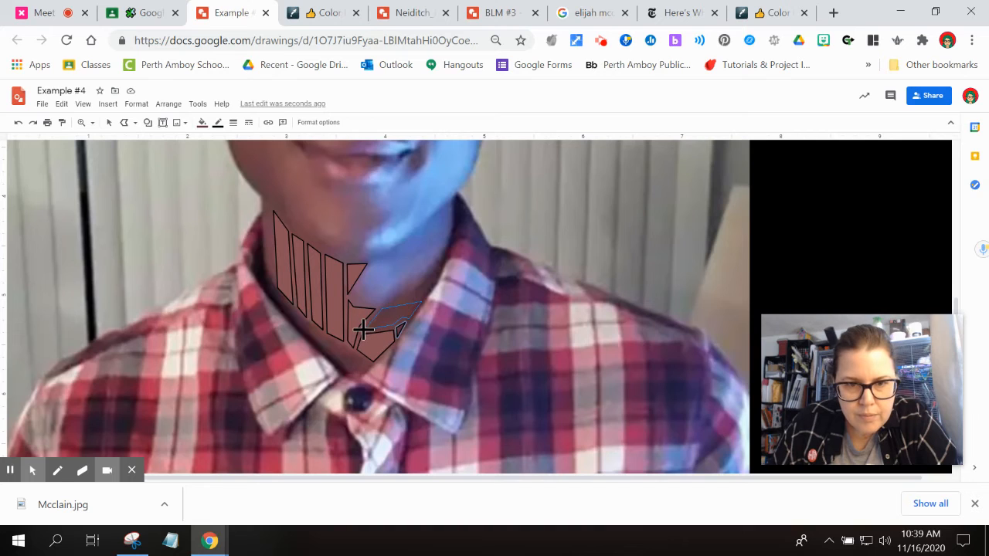
pyautogui.click(363, 330)
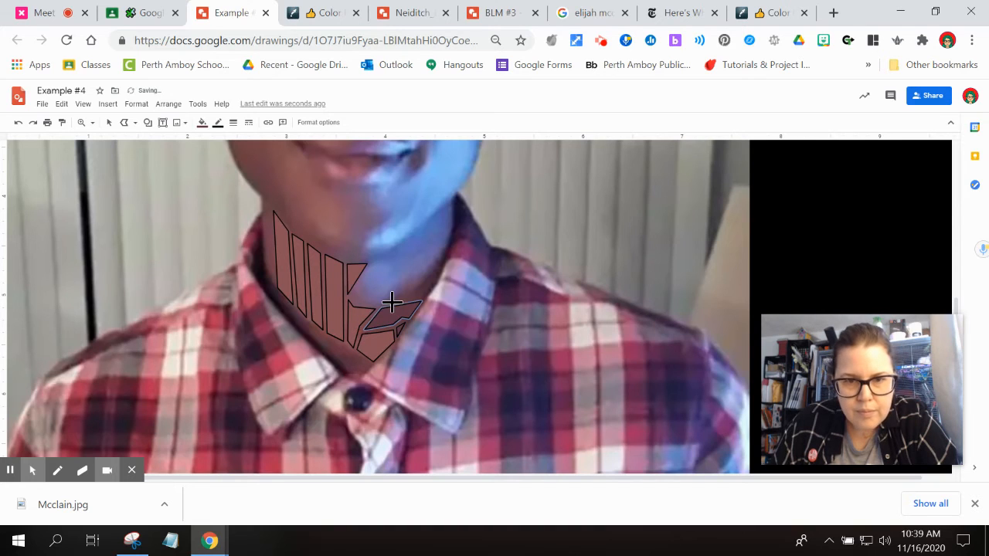
pyautogui.click(430, 282)
pyautogui.click(422, 300)
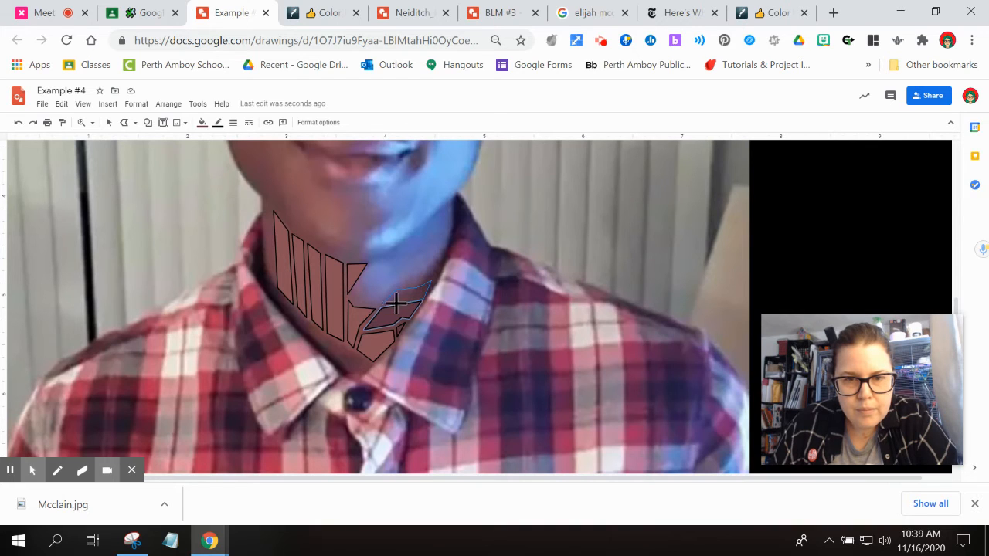
pyautogui.doubleClick(381, 302)
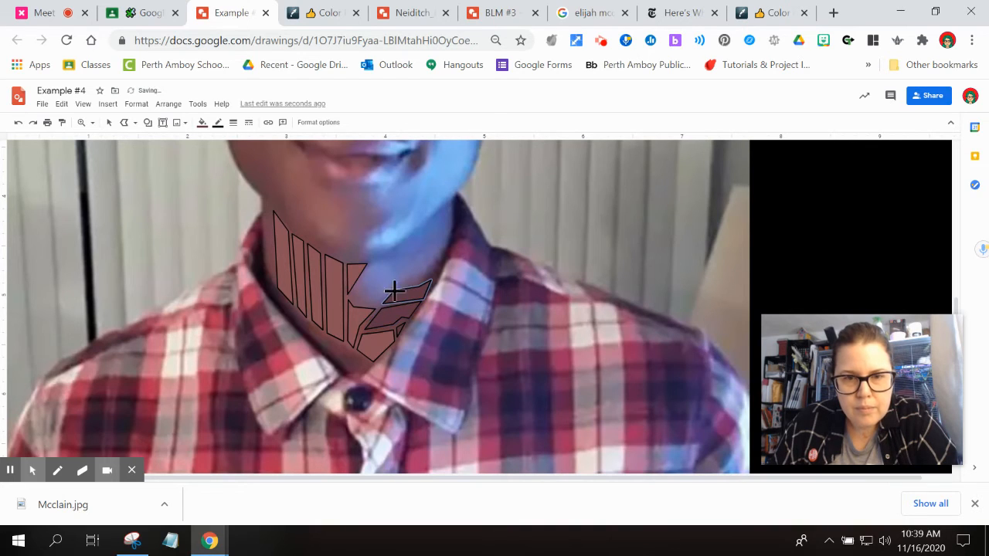
pyautogui.click(430, 275)
pyautogui.click(415, 285)
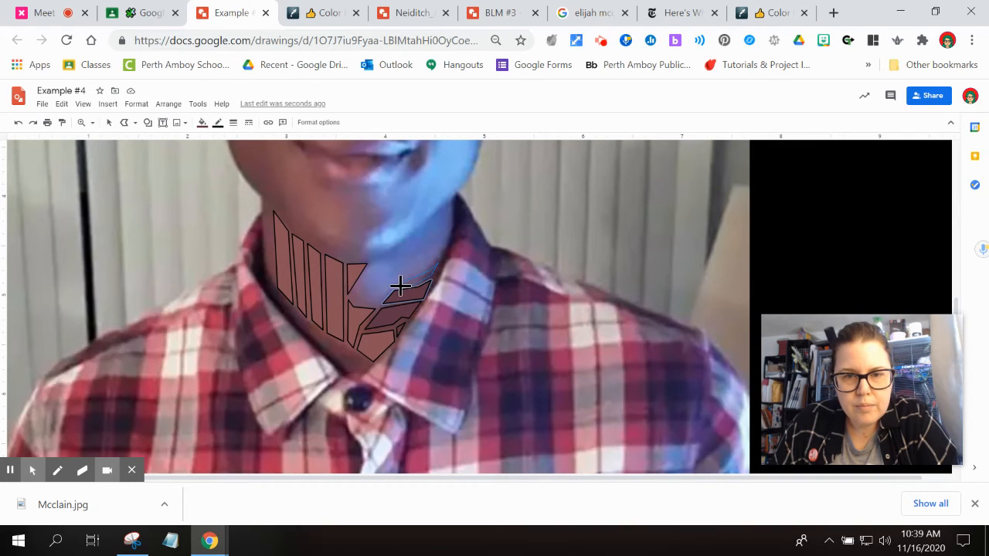
pyautogui.click(394, 283)
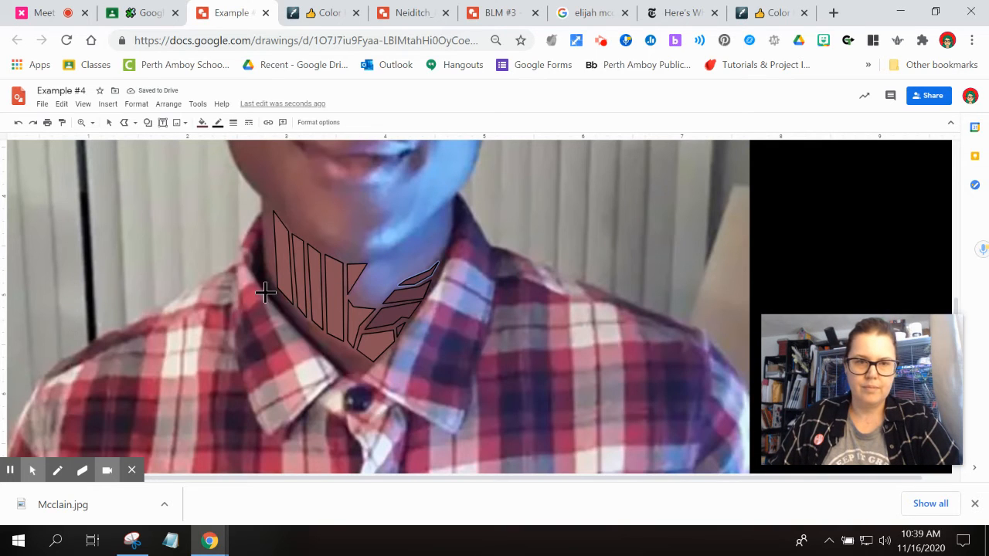
# Draw a closed polyline wedge at the lowest point of the collar opening and a narrow piece continuing up the shaded collar edge.
pyautogui.click(363, 368)
pyautogui.click(350, 371)
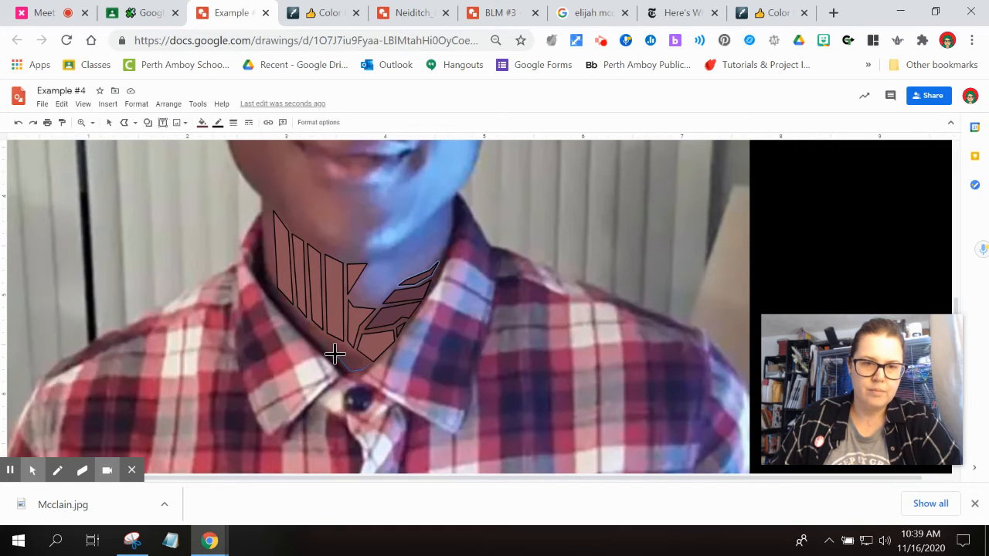
pyautogui.click(328, 336)
pyautogui.click(363, 366)
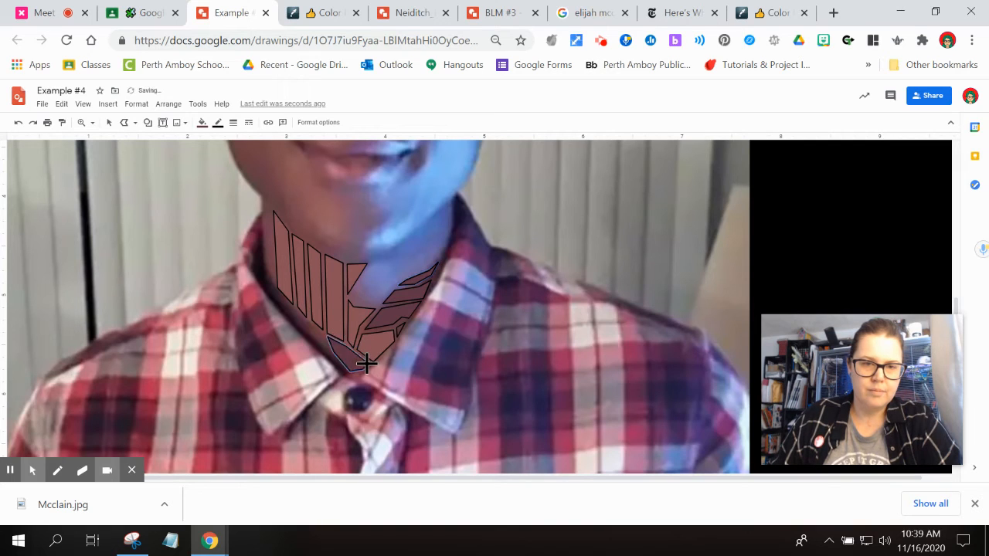
pyautogui.click(298, 323)
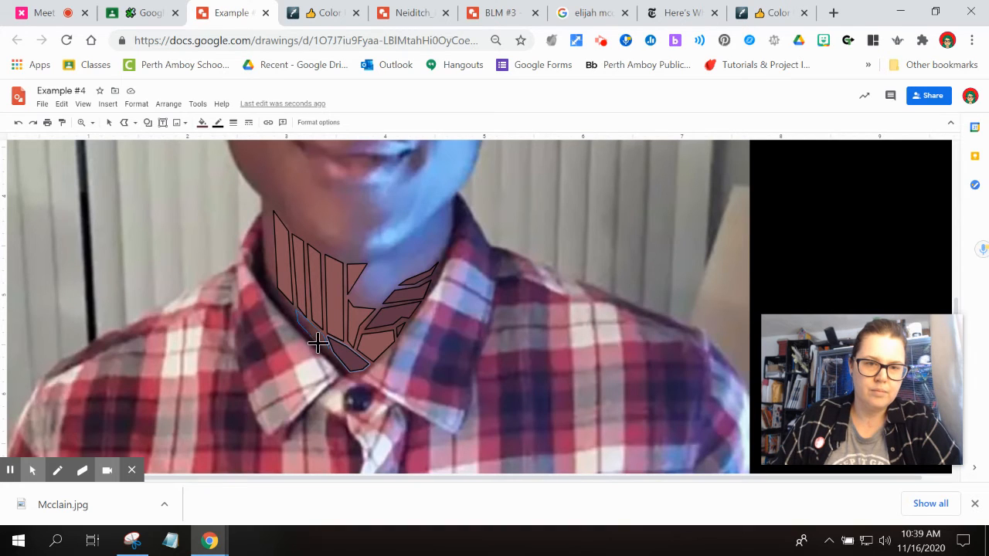
pyautogui.click(328, 347)
pyautogui.click(320, 337)
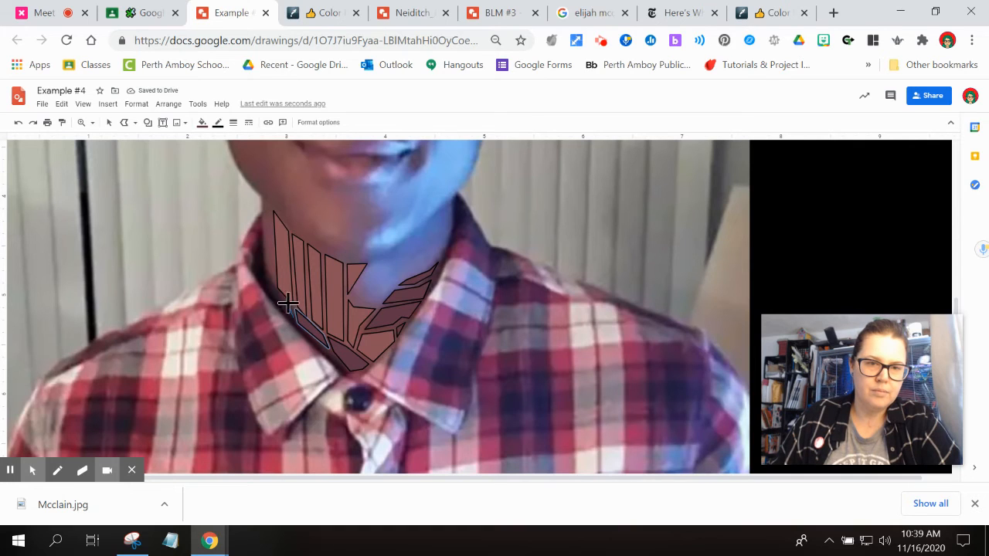
# Draw a small closed sliver and a short four-sided piece further up between the outer neck strip and the shaded collar edge.
pyautogui.click(292, 315)
pyautogui.click(279, 298)
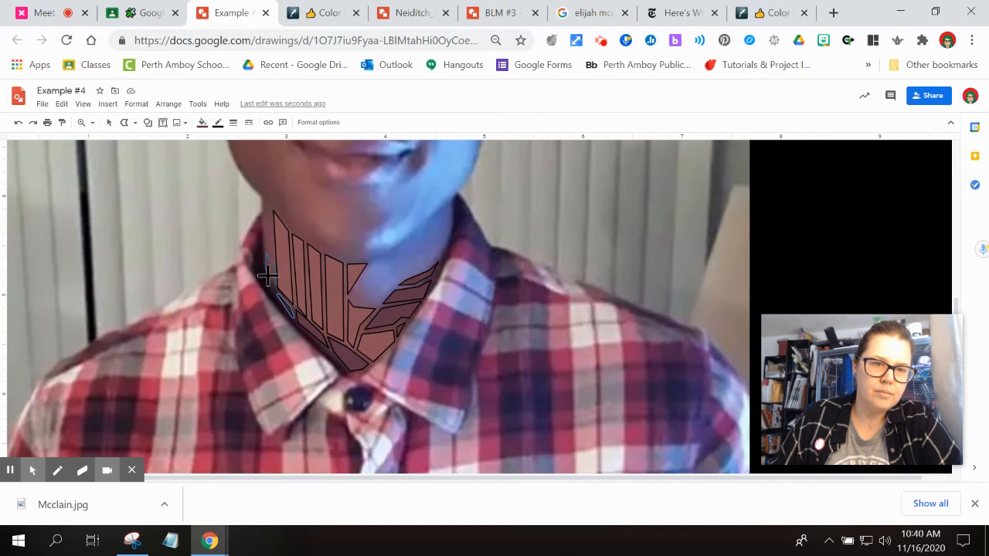
pyautogui.doubleClick(274, 282)
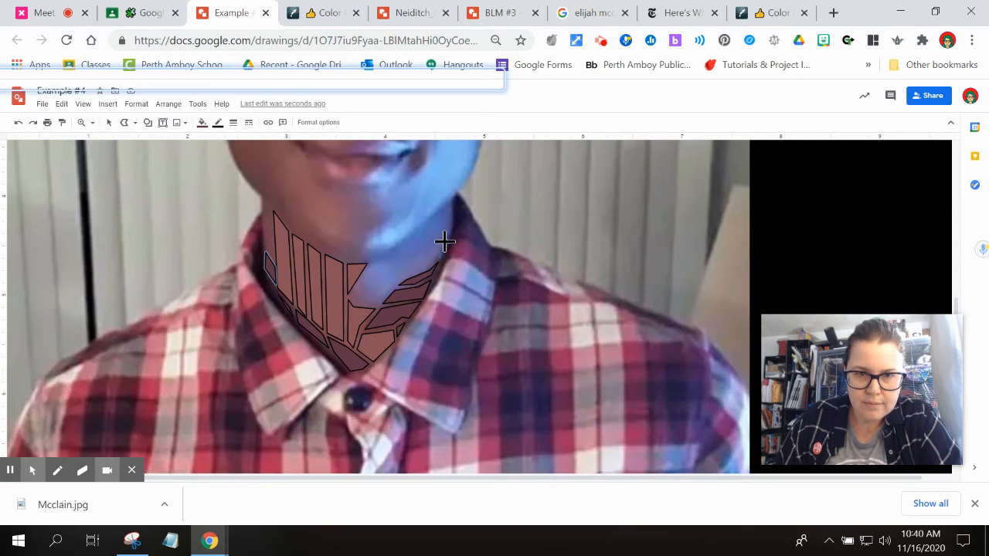
# Draw a thin closed sliver along the collar on the bluish side and a narrow upright strip at the shaded outer neck edge.
pyautogui.click(444, 246)
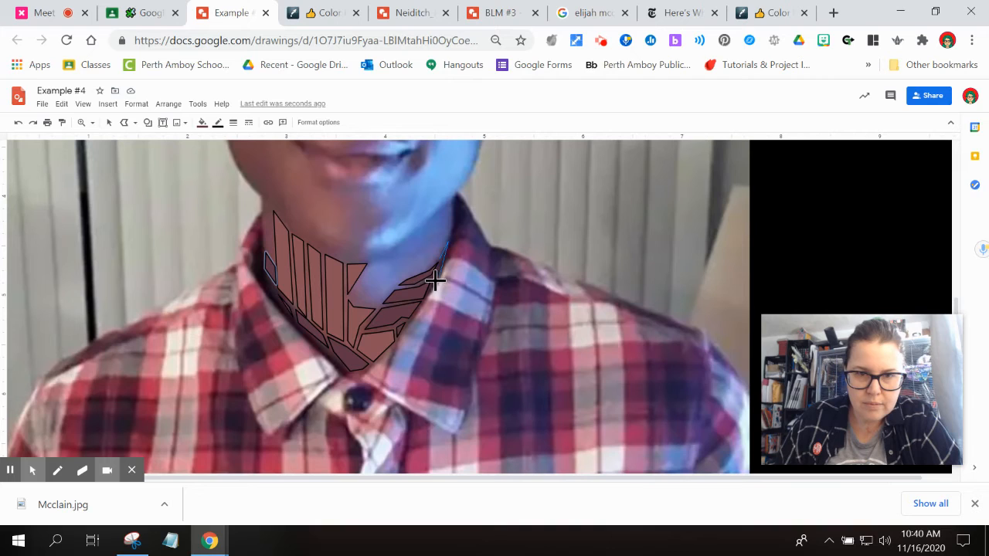
pyautogui.click(438, 257)
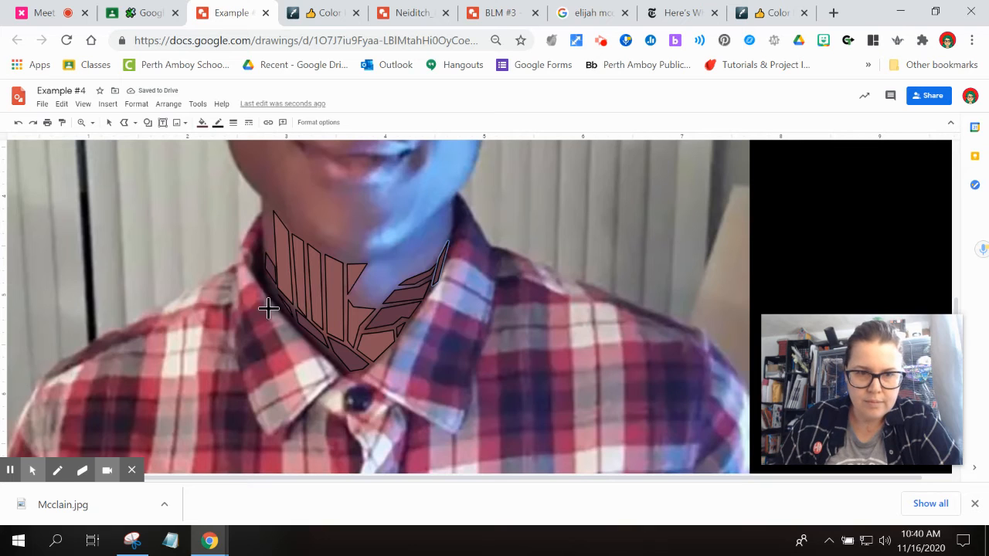
pyautogui.click(261, 199)
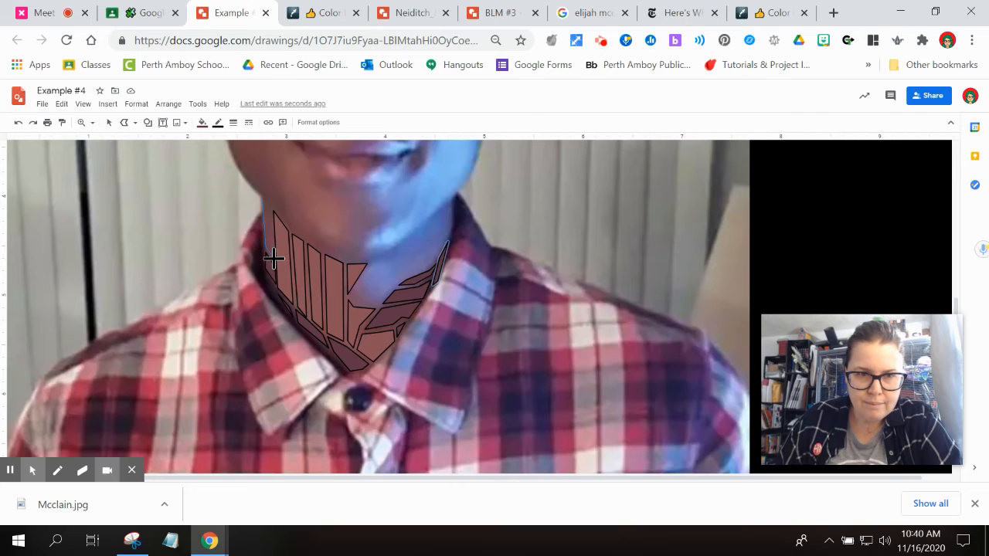
pyautogui.click(263, 203)
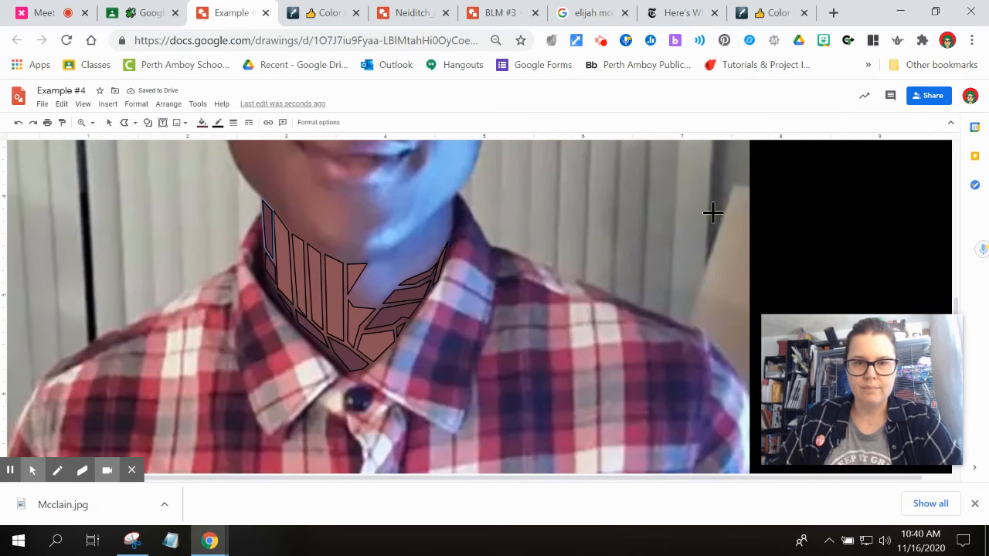
# Sample the blue highlight on the neck in the photo on the color picker page and copy its hex code #717fc9.
pyautogui.click(770, 14)
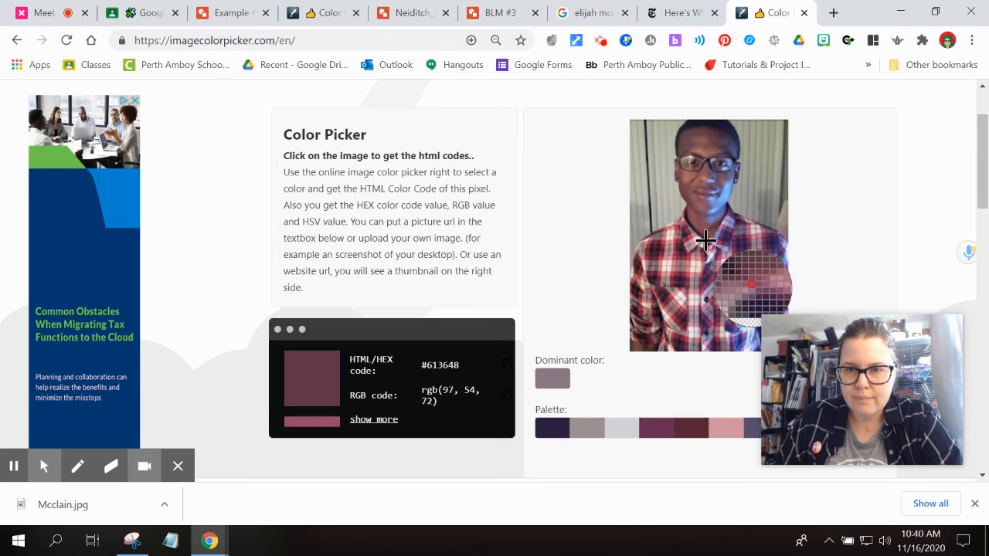
pyautogui.hotkey('ctrl', '+')
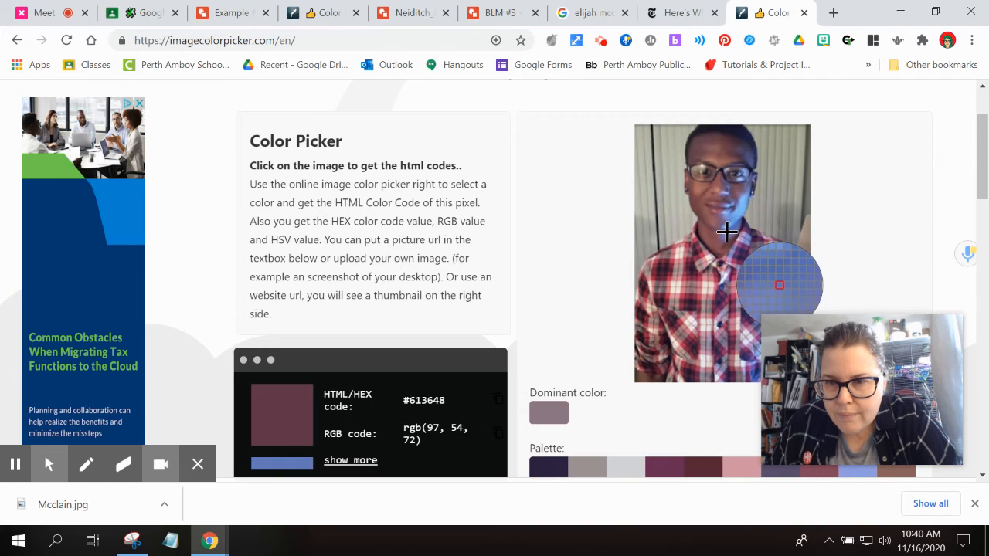
pyautogui.click(726, 234)
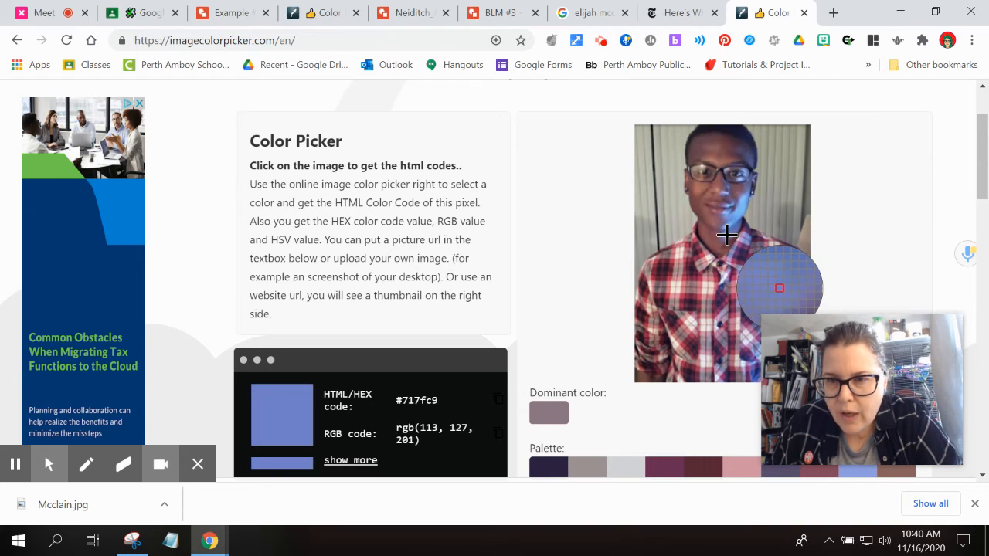
pyautogui.click(499, 400)
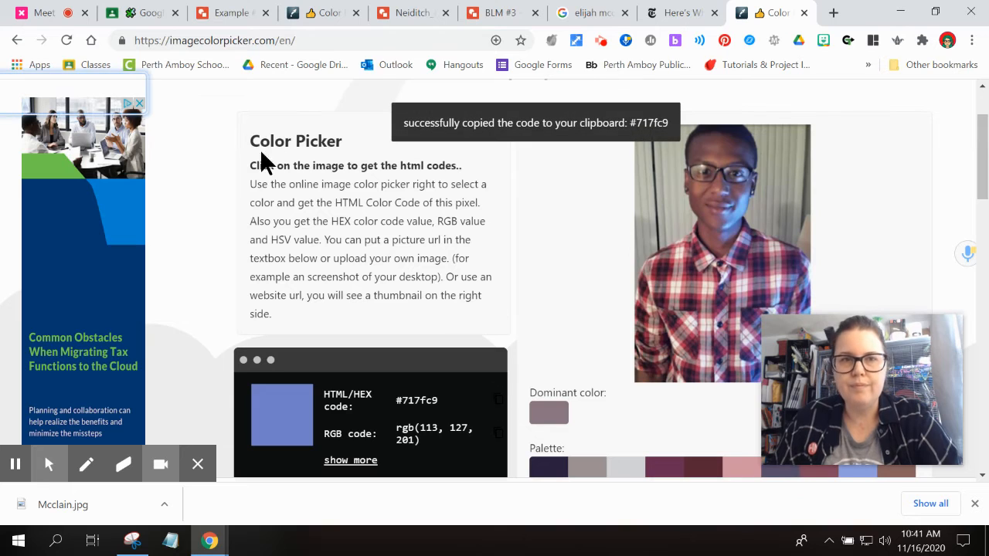
# Draw a closed diamond over the neck's blue highlight in the drawing, fill it with custom color #717fc9, and add another closed piece above it.
pyautogui.click(228, 11)
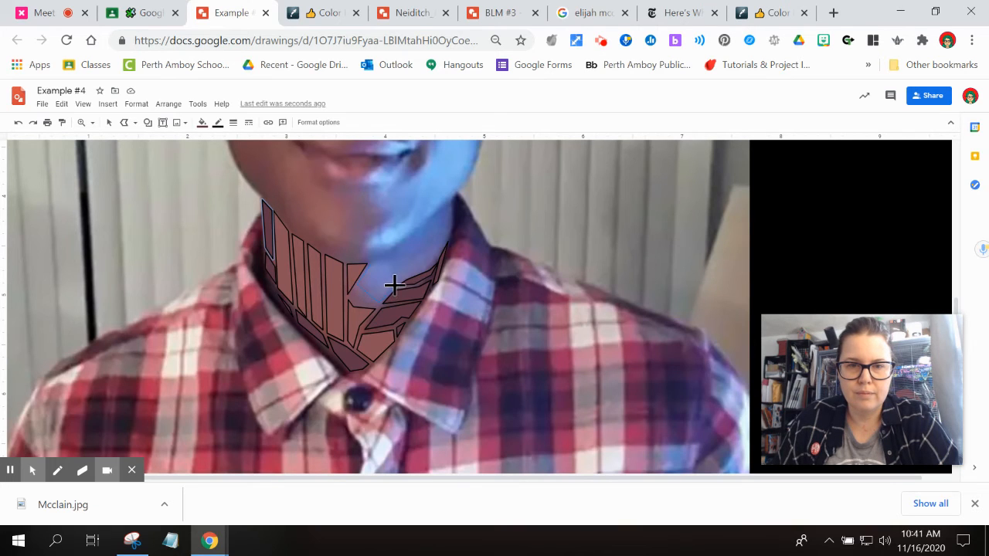
pyautogui.click(368, 266)
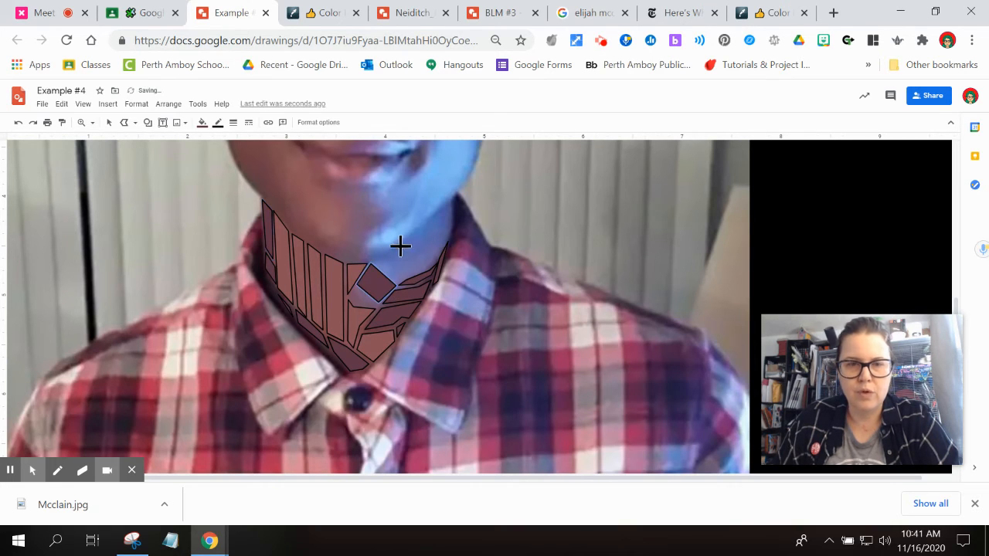
pyautogui.click(202, 124)
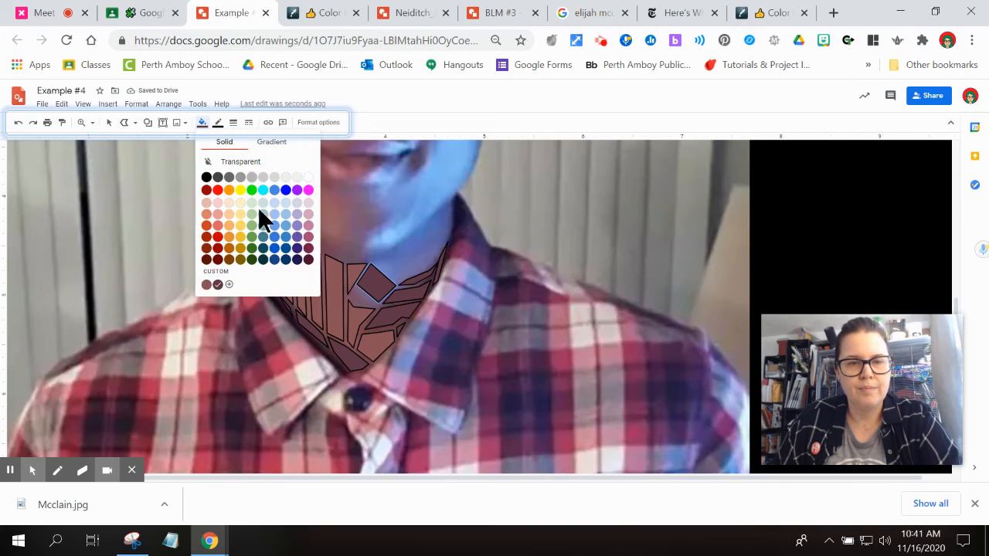
pyautogui.click(227, 284)
pyautogui.hotkey('ctrl', 'a')
pyautogui.hotkey('ctrl', 'v')
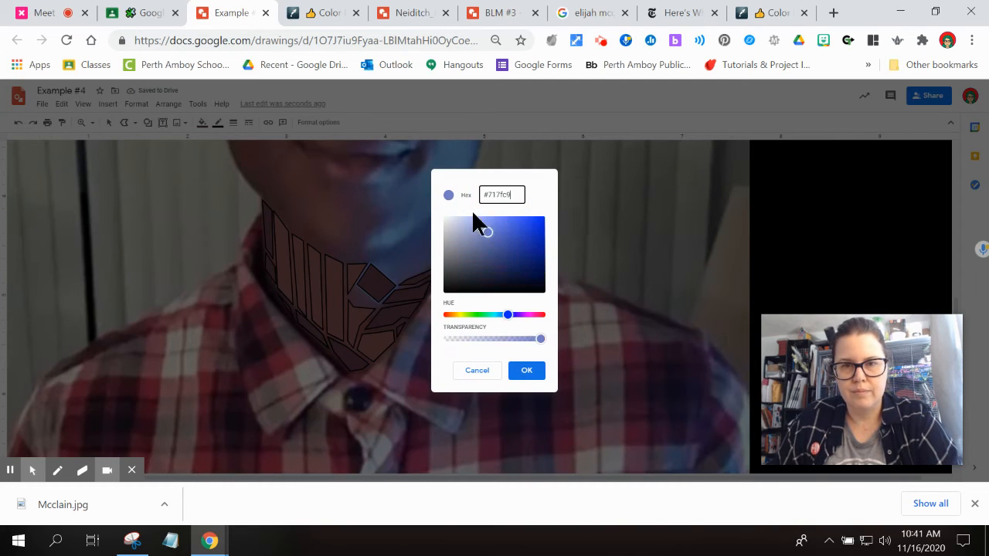
pyautogui.click(524, 371)
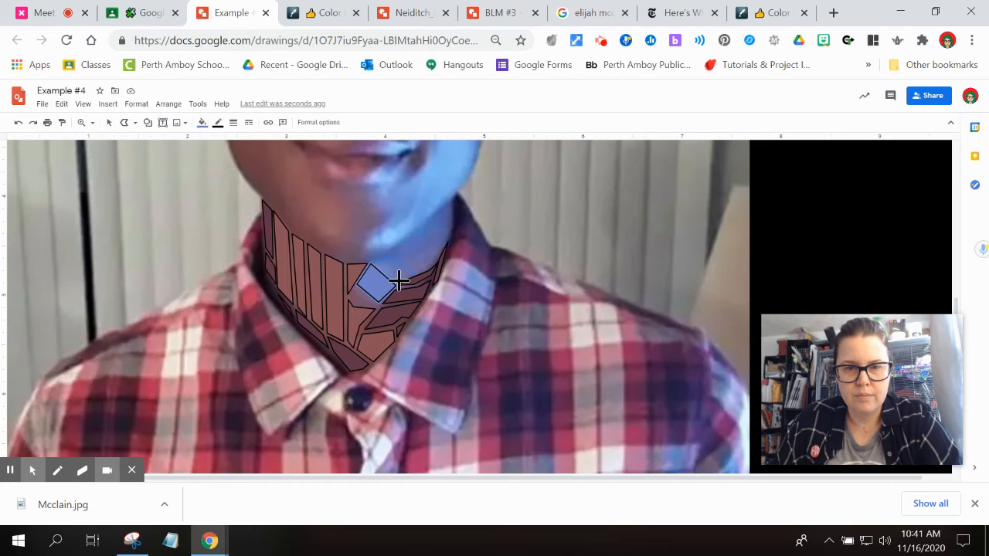
pyautogui.click(373, 261)
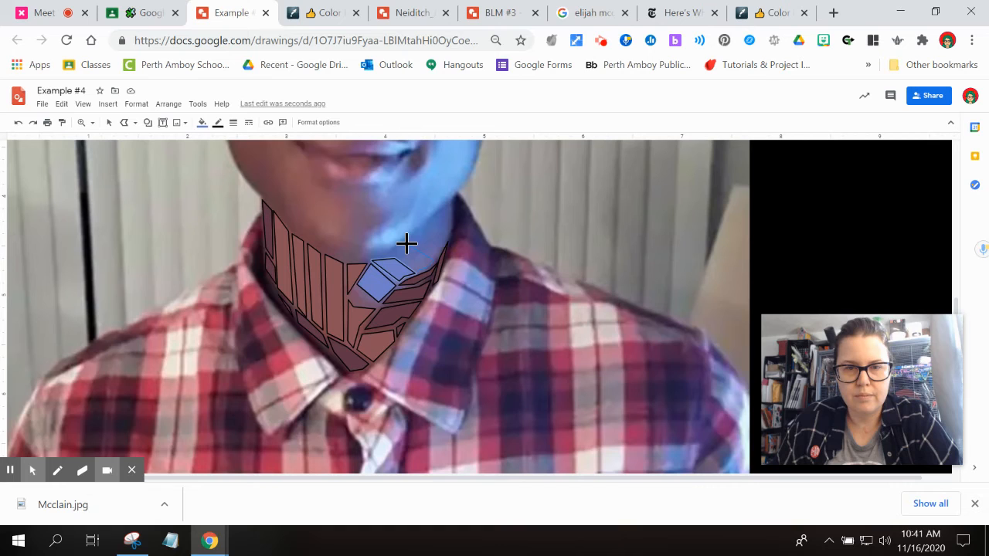
# Close the four-sided blue piece under the chin, and on the color picker page sample the shaded collar area and copy #3d3c6c.
pyautogui.click(418, 268)
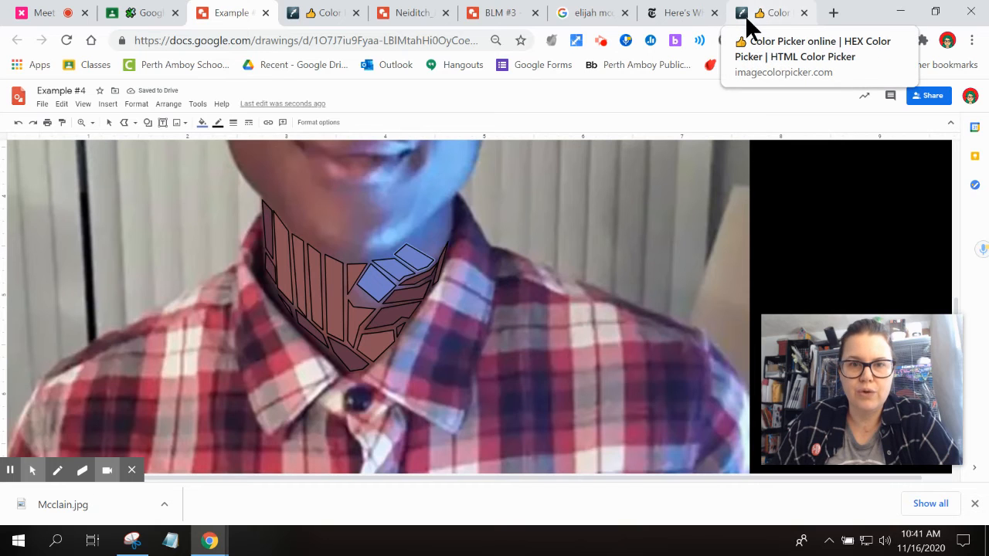
pyautogui.click(780, 13)
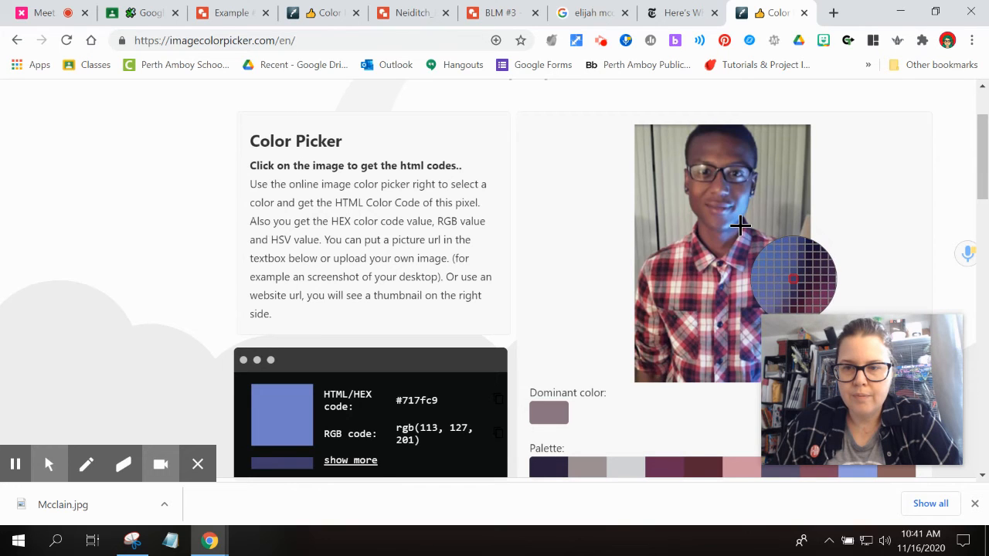
pyautogui.click(740, 224)
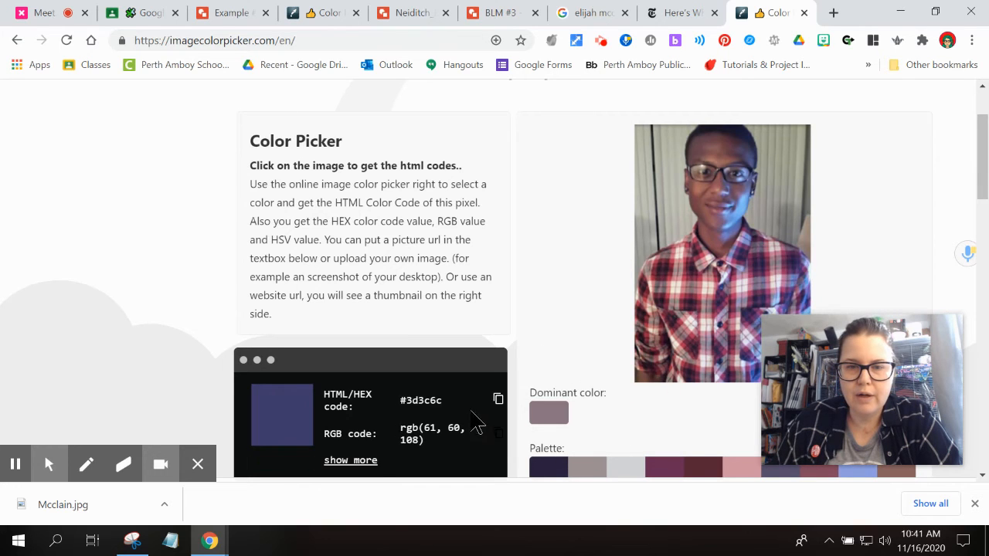
pyautogui.click(498, 399)
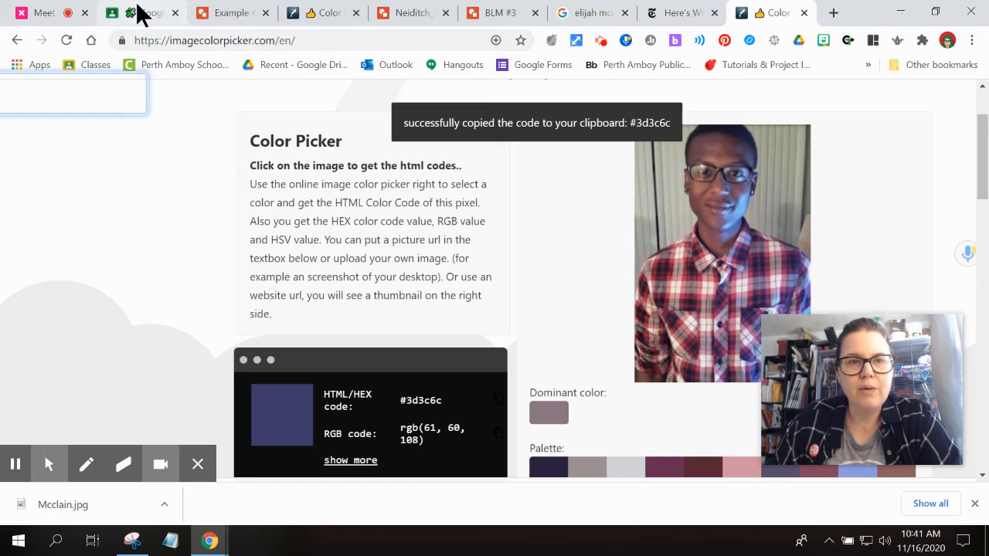
# Back in the drawing, start a custom linear gradient for the new piece with the dark maroon custom color as its first stop.
pyautogui.click(236, 15)
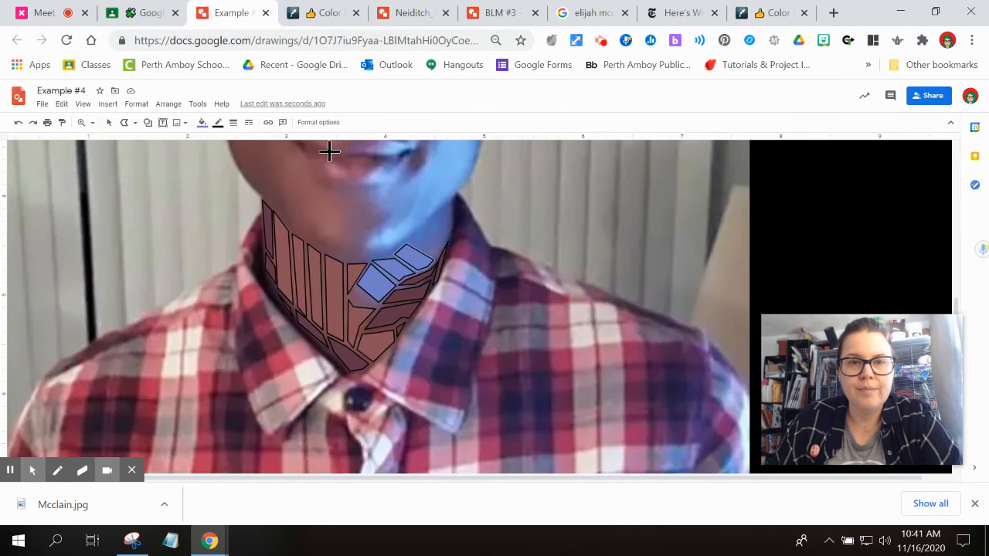
pyautogui.click(203, 124)
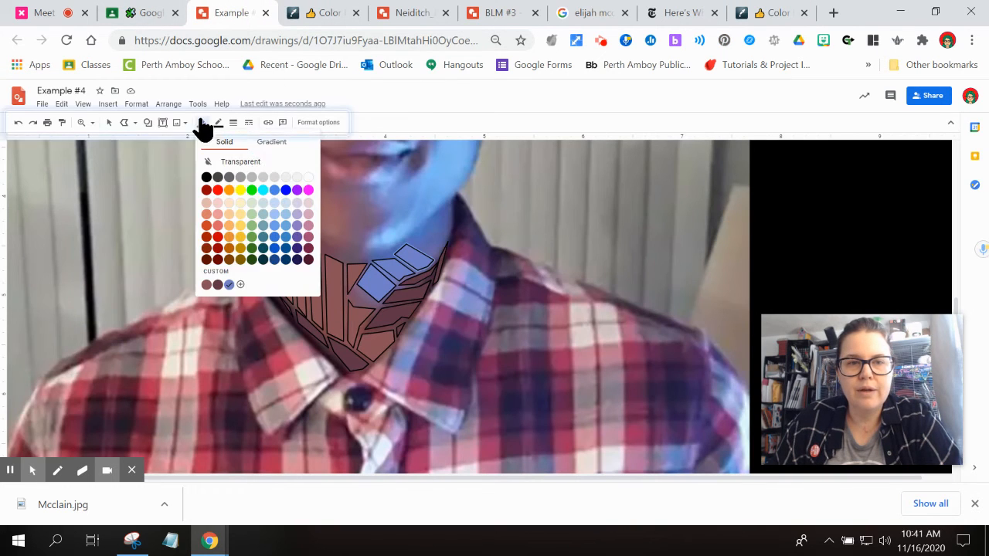
pyautogui.click(270, 144)
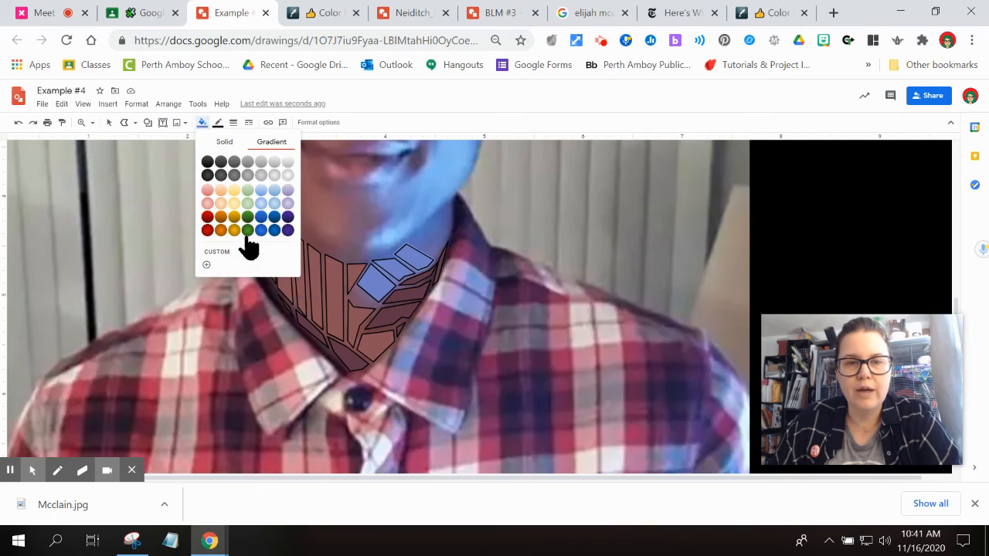
pyautogui.click(207, 265)
pyautogui.click(487, 286)
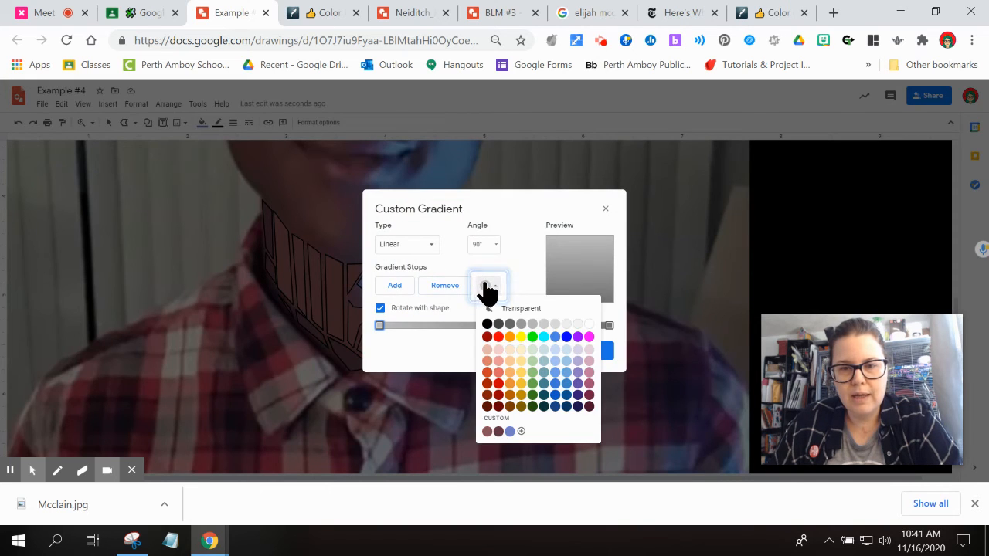
pyautogui.click(498, 432)
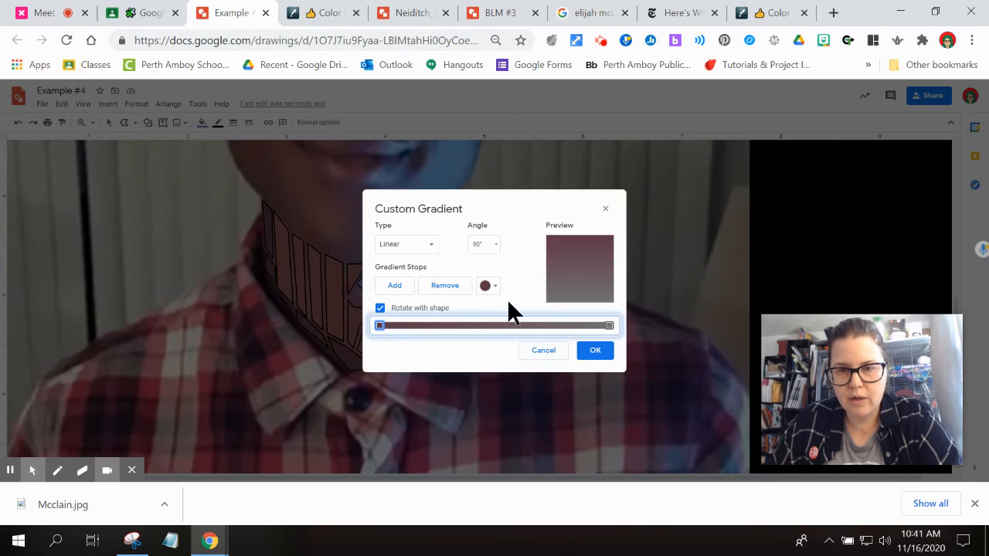
# Set the gradient's end stop to #3d3c6c and apply the gradient to the piece.
pyautogui.click(609, 325)
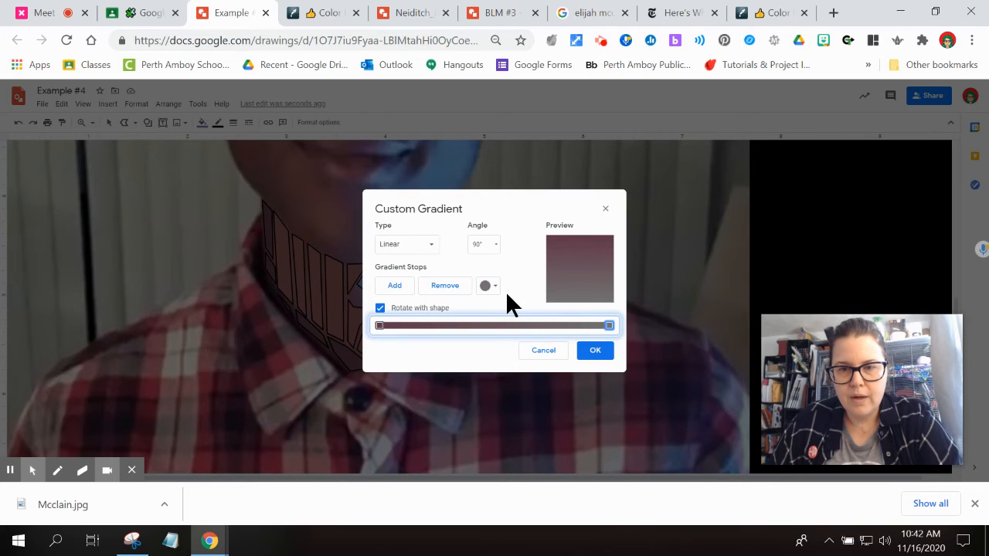
pyautogui.click(488, 287)
pyautogui.click(520, 431)
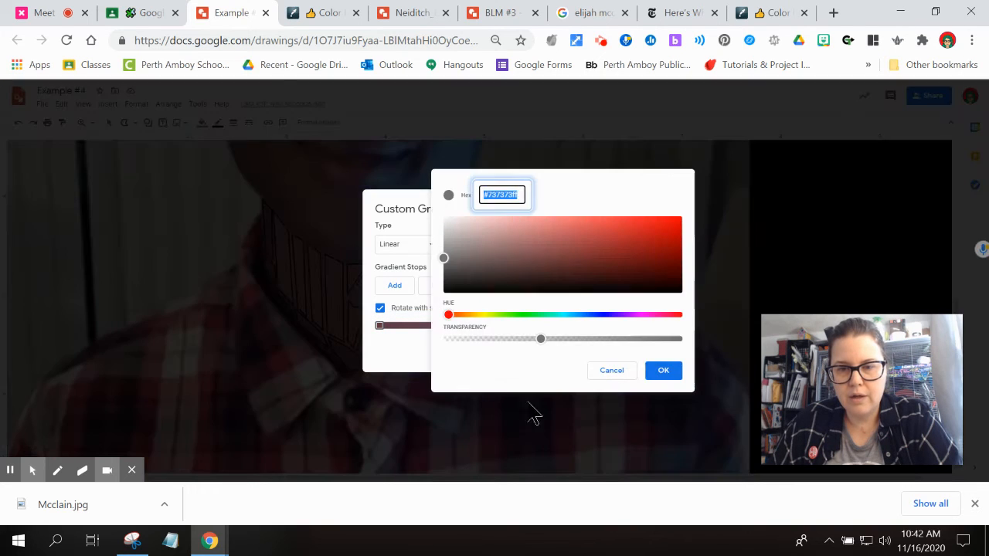
pyautogui.hotkey('ctrl', 'v')
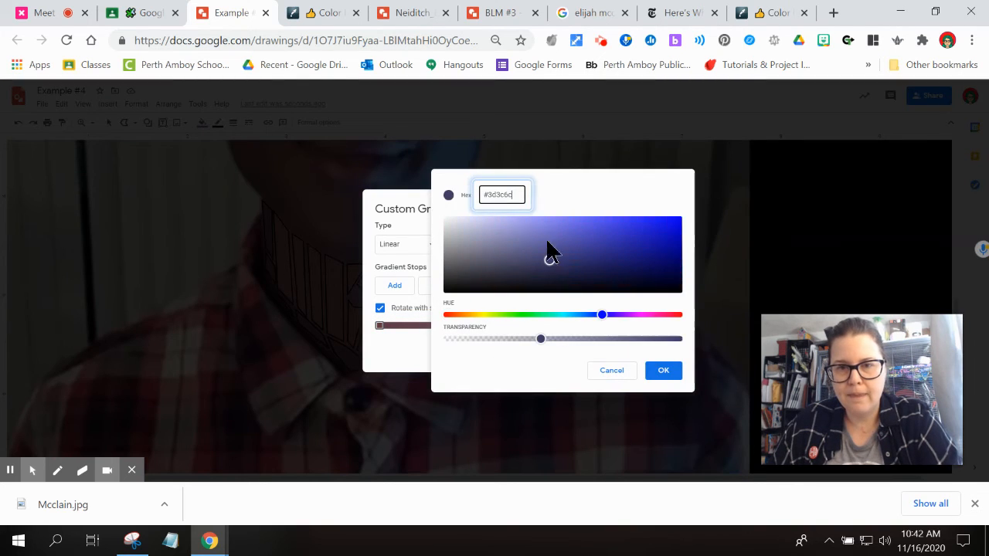
pyautogui.click(663, 371)
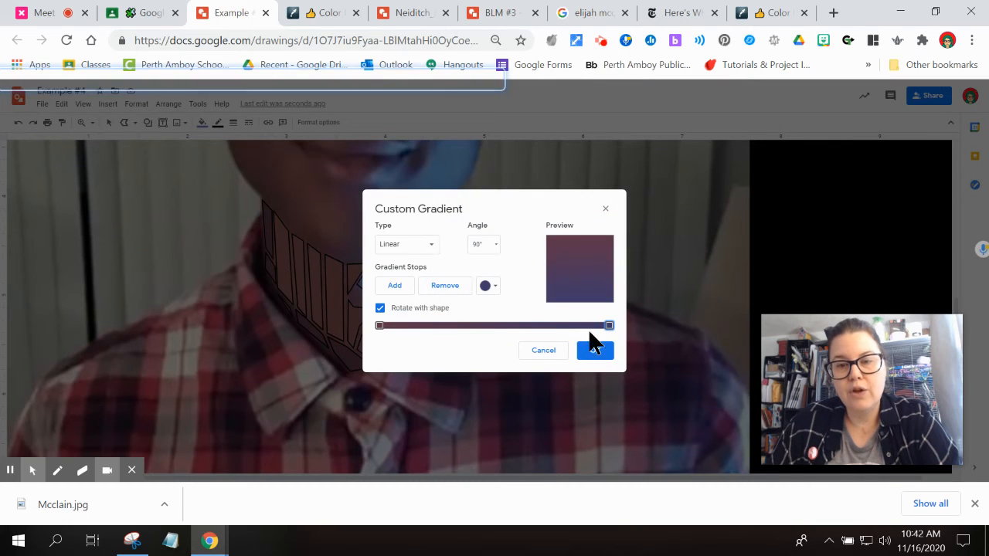
pyautogui.click(593, 351)
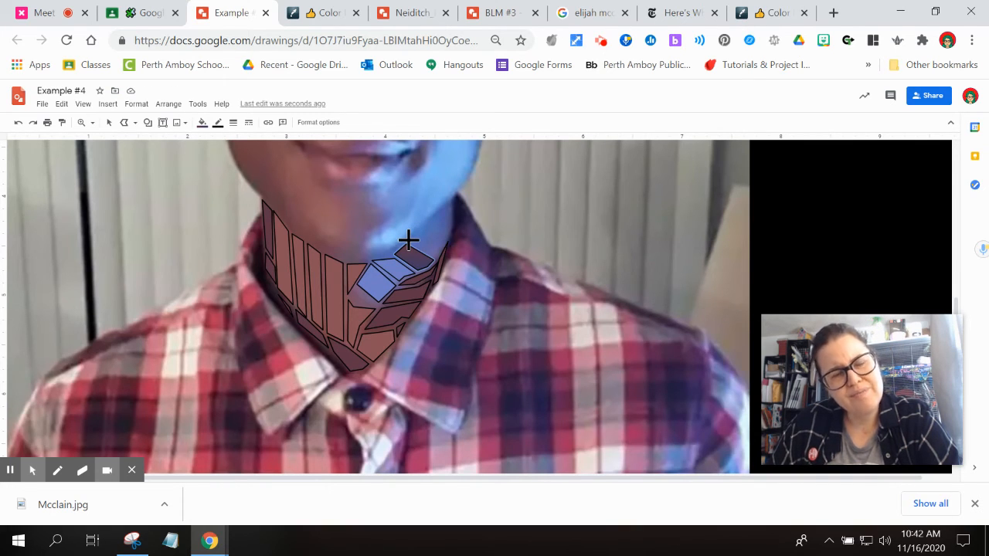
# Sample the blue under the chin in the photo on the color picker page, copy #5c6fb4, and undo the piece's gradient fill in the drawing.
pyautogui.click(768, 14)
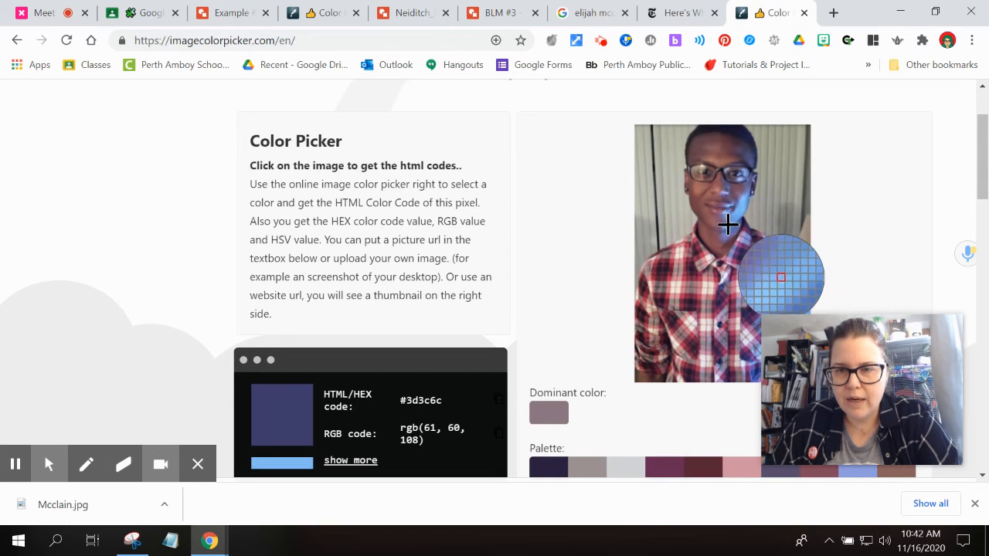
pyautogui.click(728, 225)
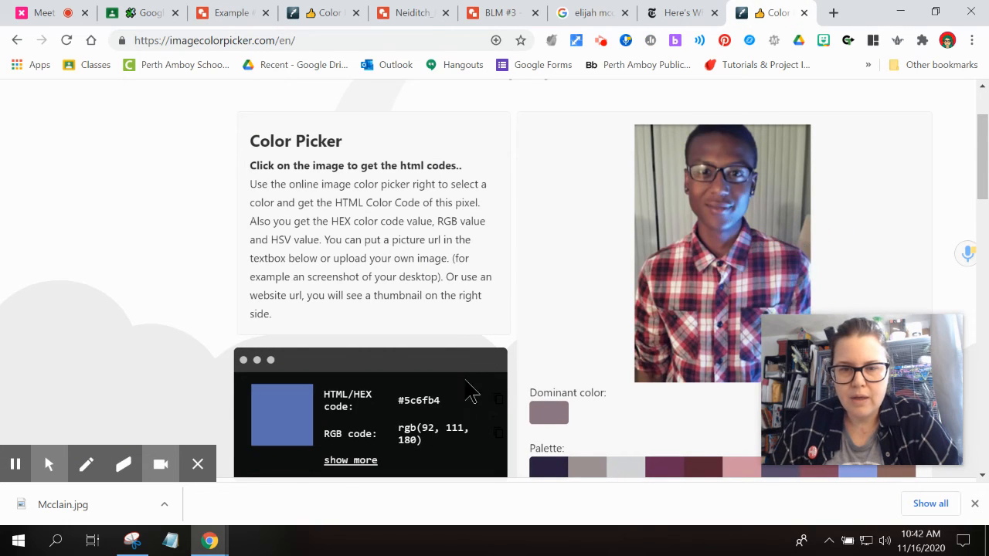
pyautogui.click(497, 400)
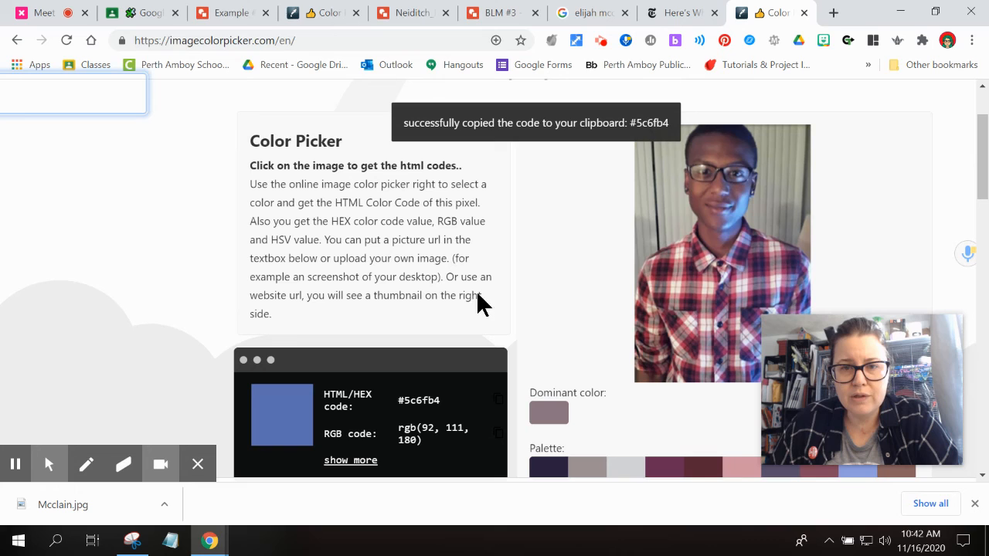
pyautogui.click(250, 11)
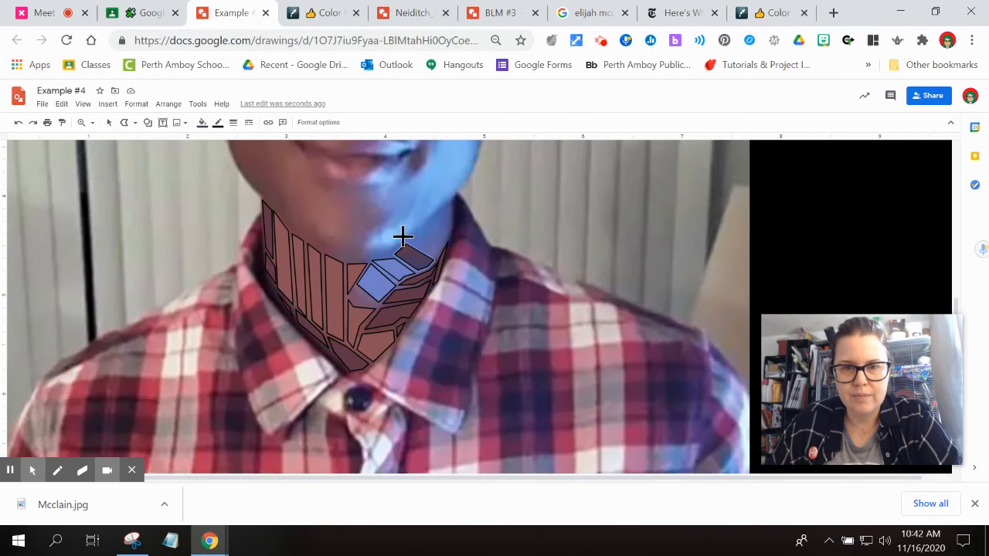
pyautogui.hotkey('ctrl', 'z')
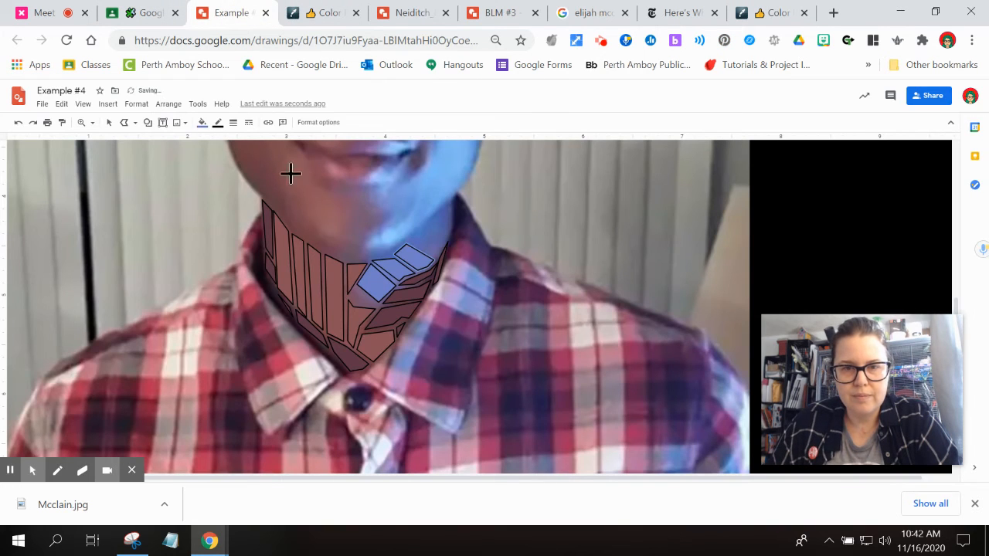
# Start a new custom linear gradient for the piece and set its end stop to #5c6fb4.
pyautogui.click(201, 124)
pyautogui.click(274, 146)
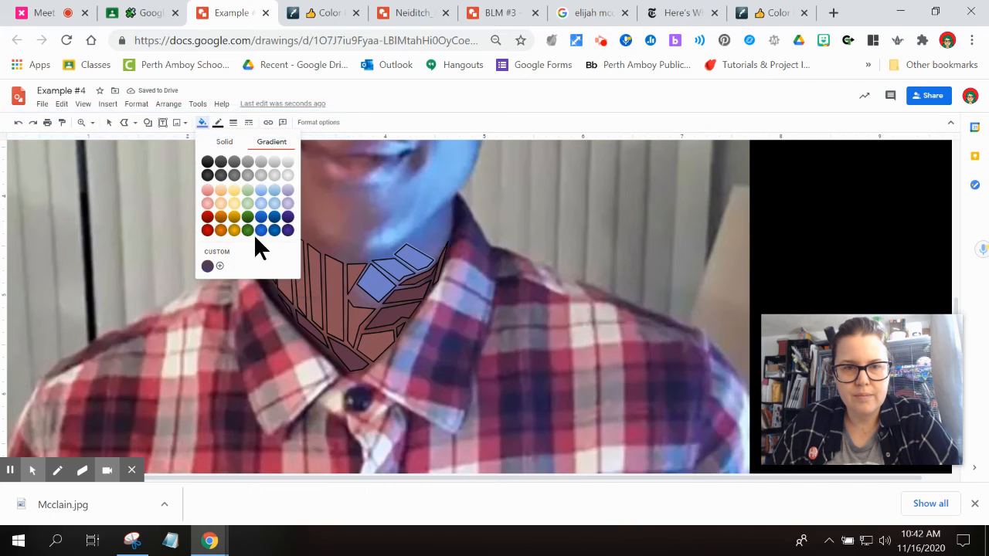
pyautogui.click(221, 267)
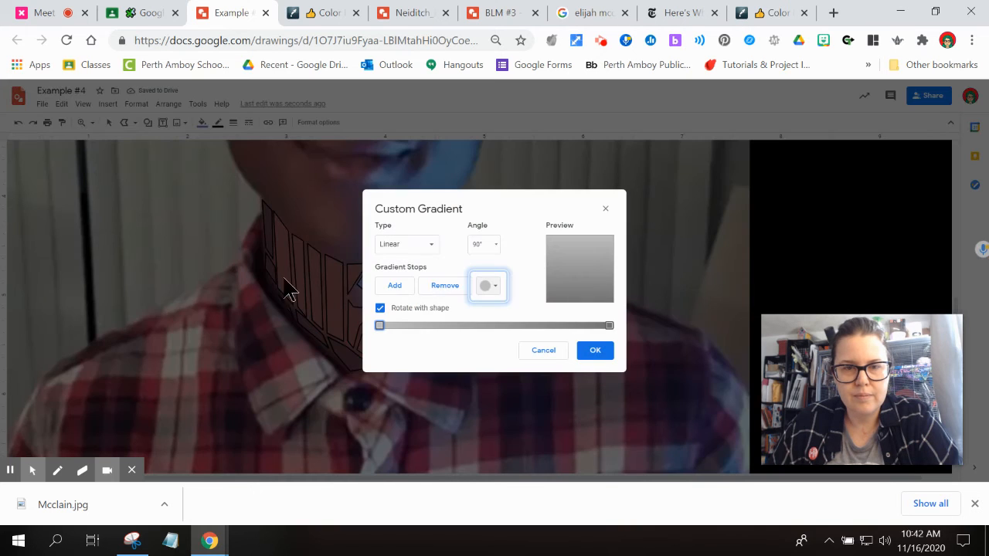
pyautogui.click(490, 287)
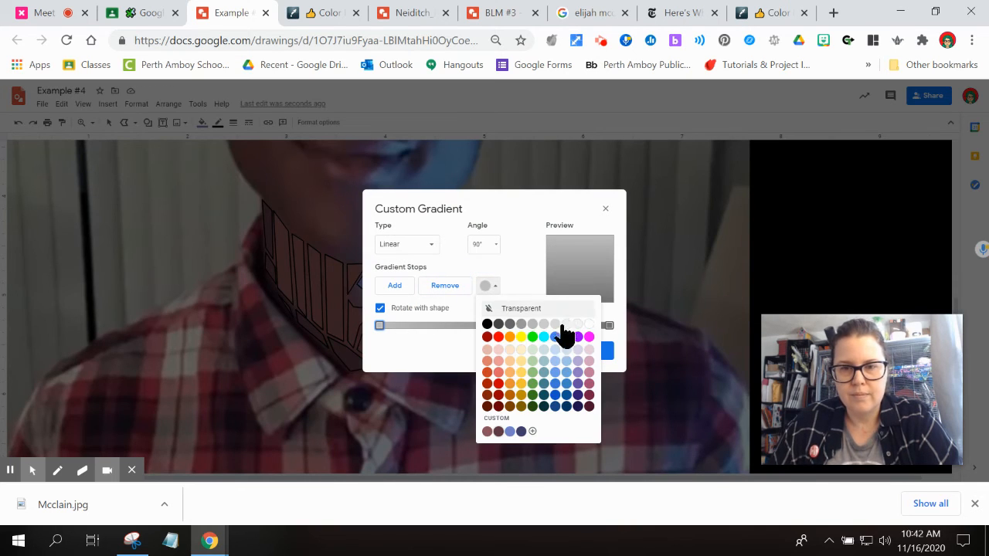
pyautogui.click(513, 258)
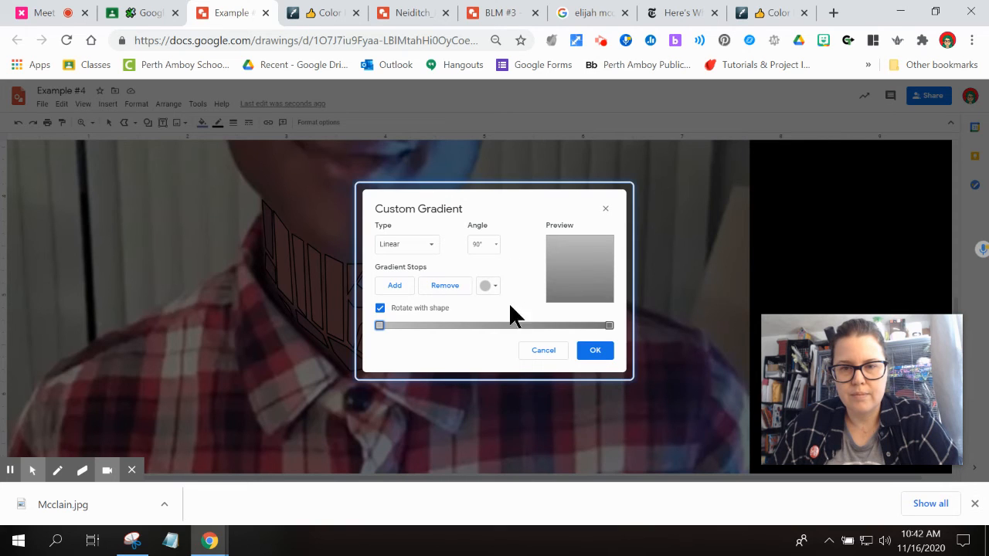
pyautogui.click(609, 325)
pyautogui.click(488, 285)
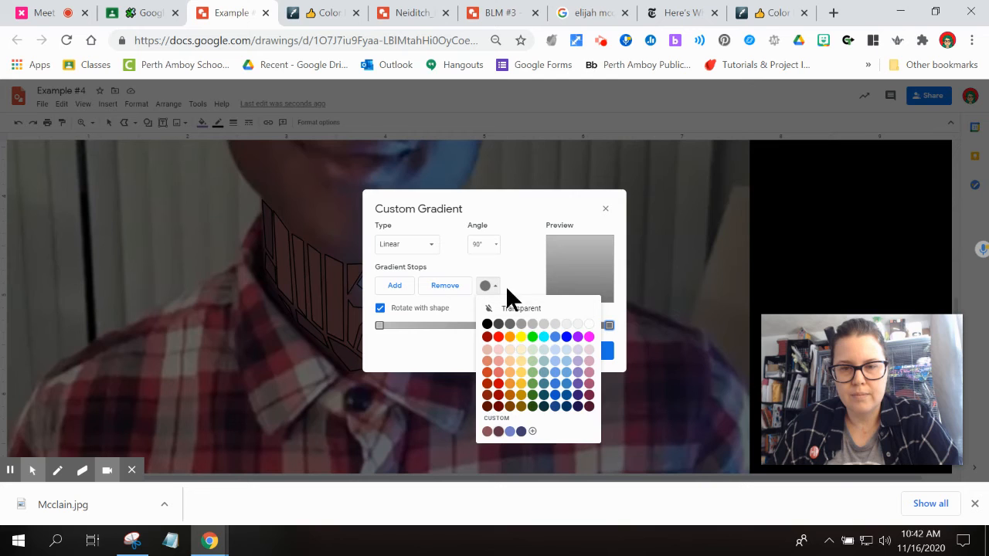
pyautogui.click(537, 433)
pyautogui.hotkey('ctrl', 'v')
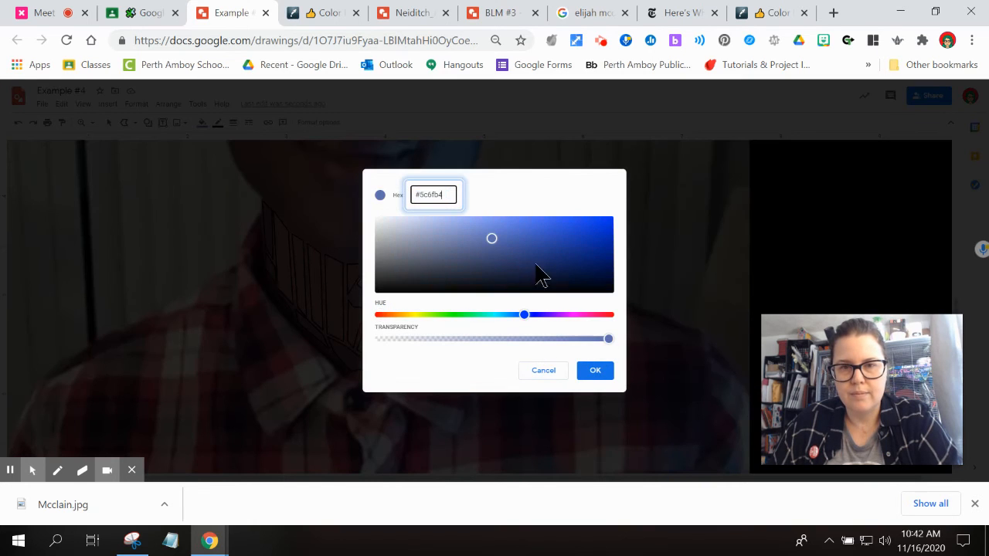
pyautogui.click(592, 374)
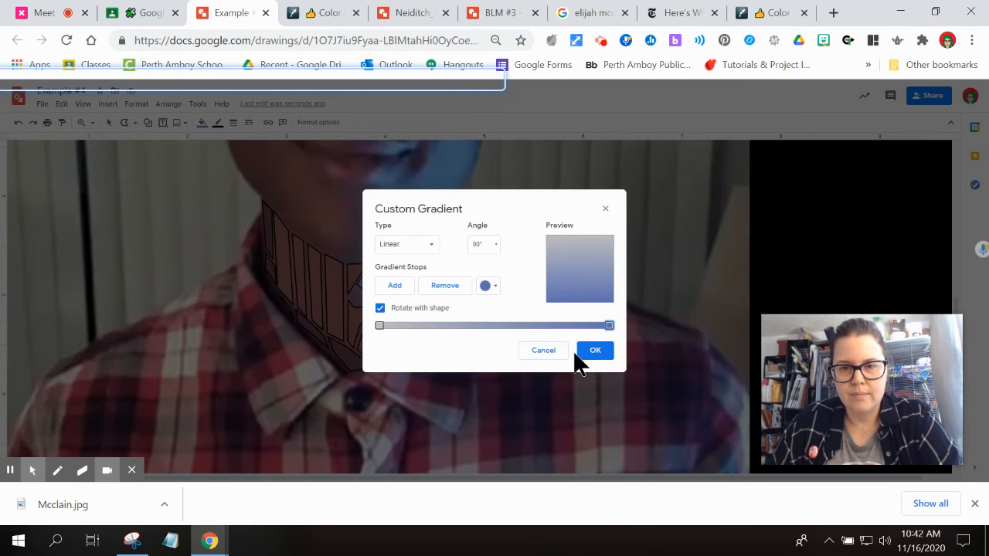
# Set the gradient's first stop to the light blue custom color #717fc9.
pyautogui.click(379, 325)
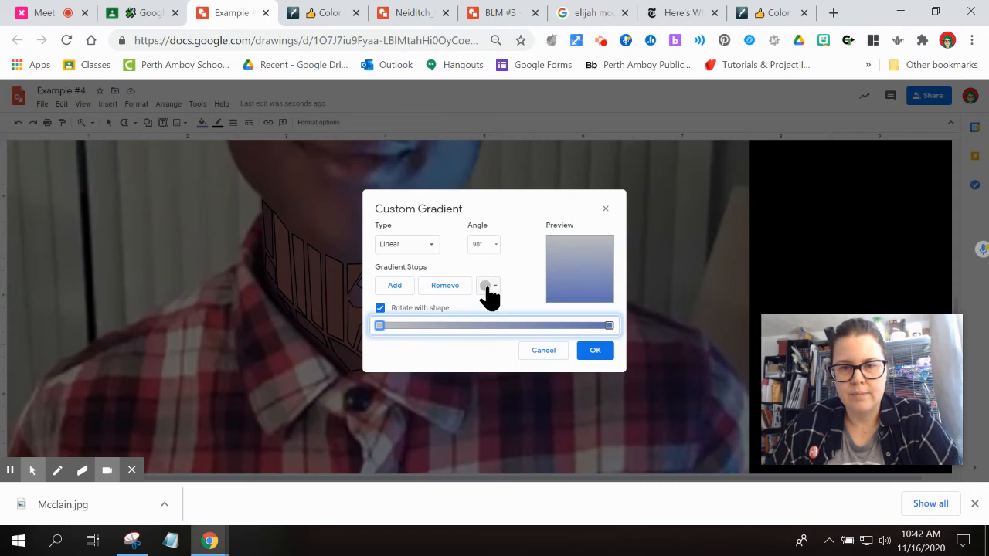
pyautogui.click(489, 286)
pyautogui.click(518, 431)
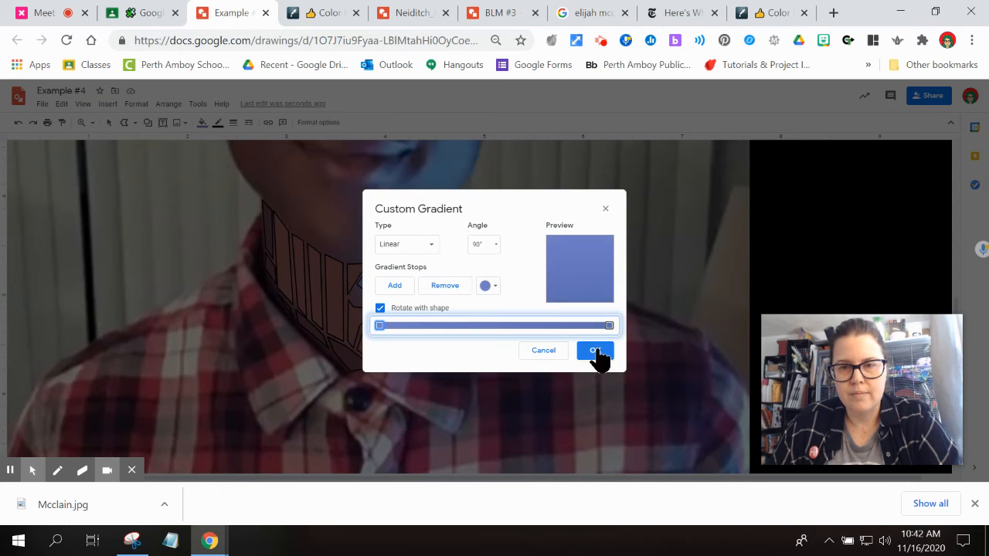
# Sample the bluish neck area below the chin in the photo on the color picker page and copy its hex code #7680c5.
pyautogui.click(769, 13)
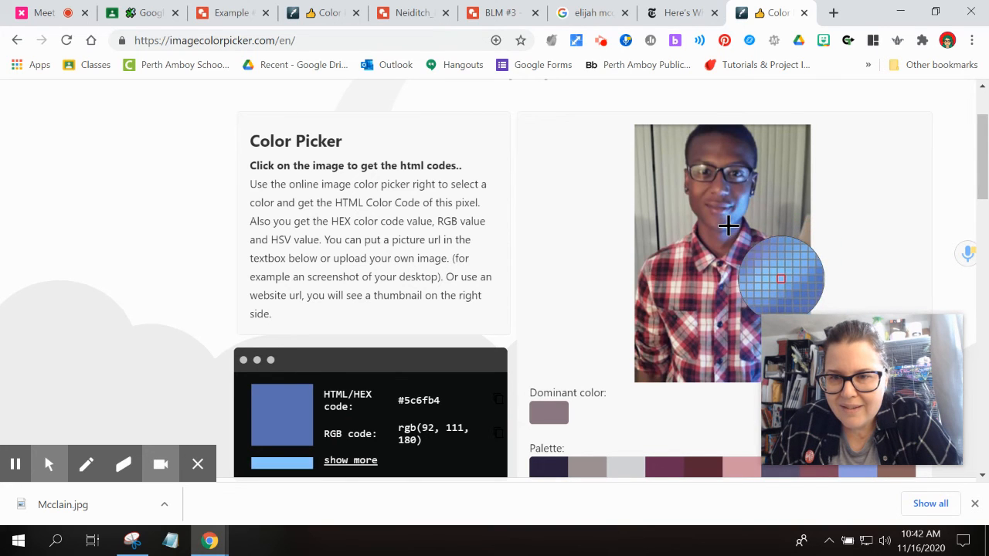
pyautogui.click(725, 235)
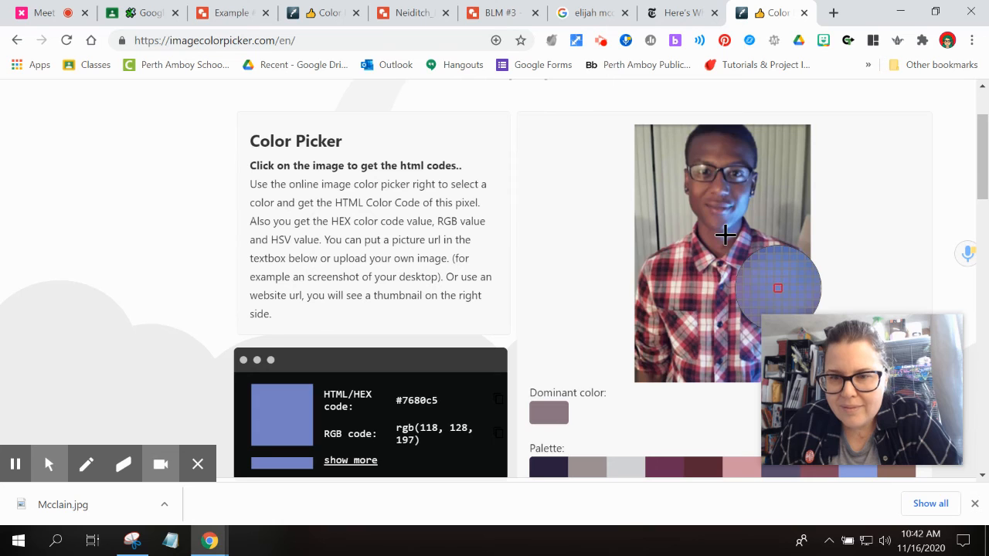
pyautogui.click(498, 399)
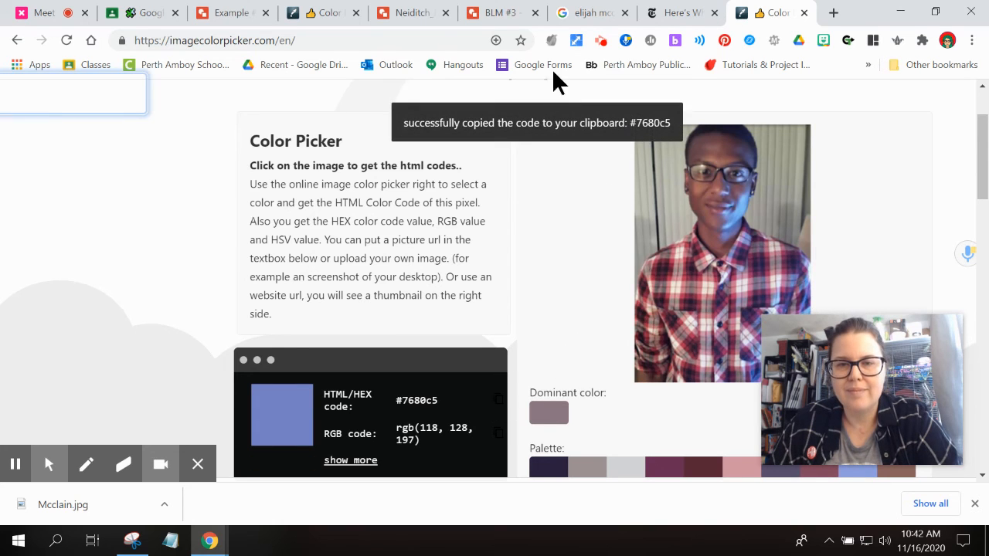
# Return to the drawing and set the gradient's first stop to the copied custom color #7680c5.
pyautogui.click(228, 13)
pyautogui.click(487, 286)
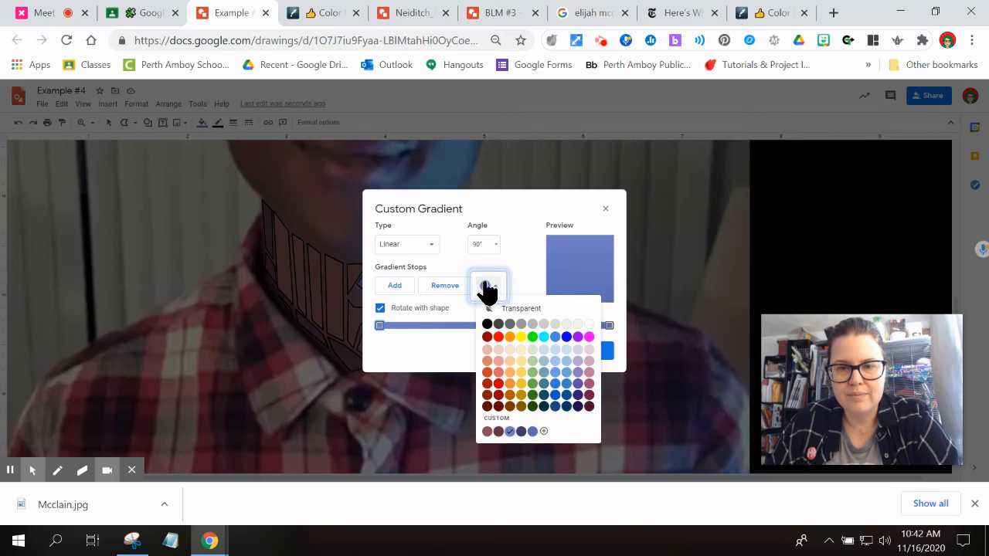
pyautogui.click(543, 431)
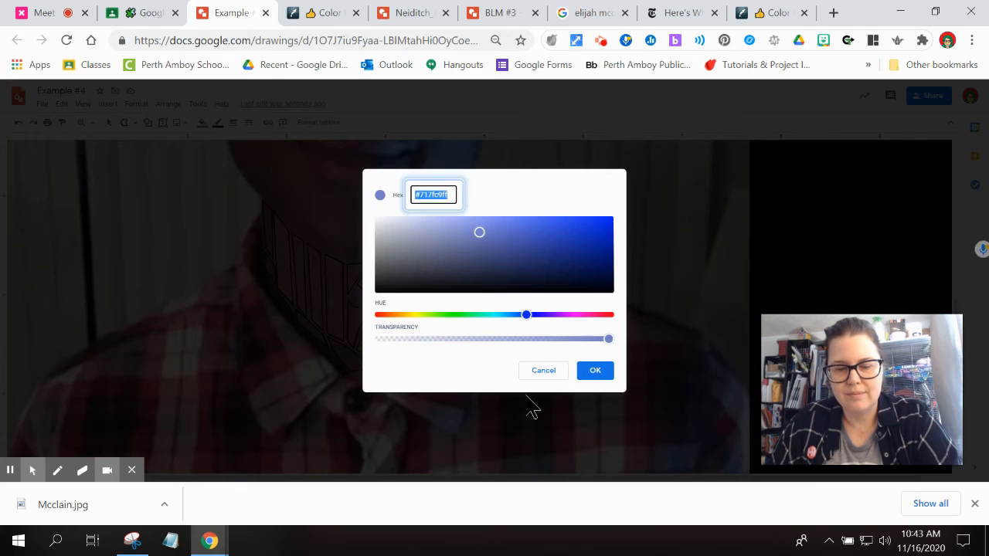
pyautogui.hotkey('ctrl', 'v')
pyautogui.click(594, 370)
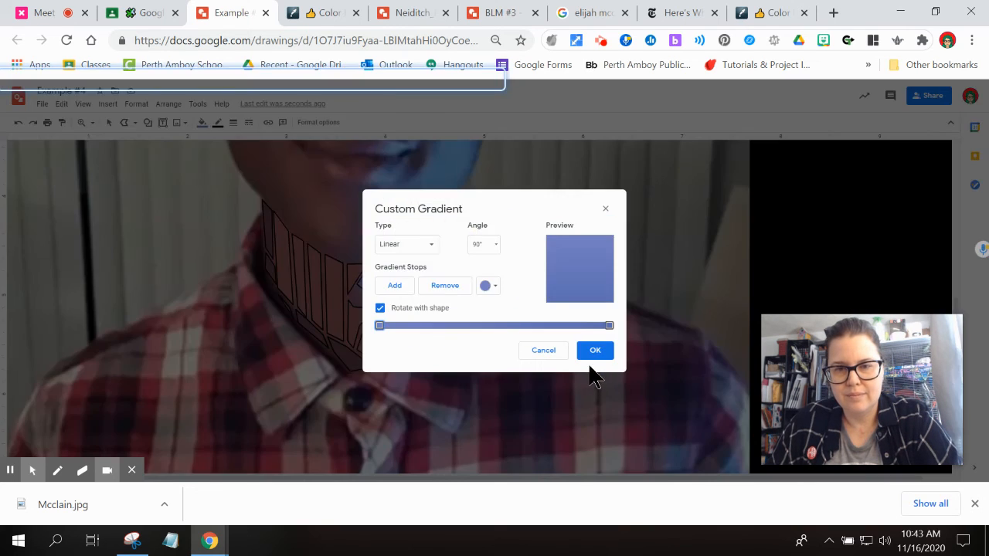
# Lighten the gradient's first stop to the custom color #9ba5e9.
pyautogui.click(486, 288)
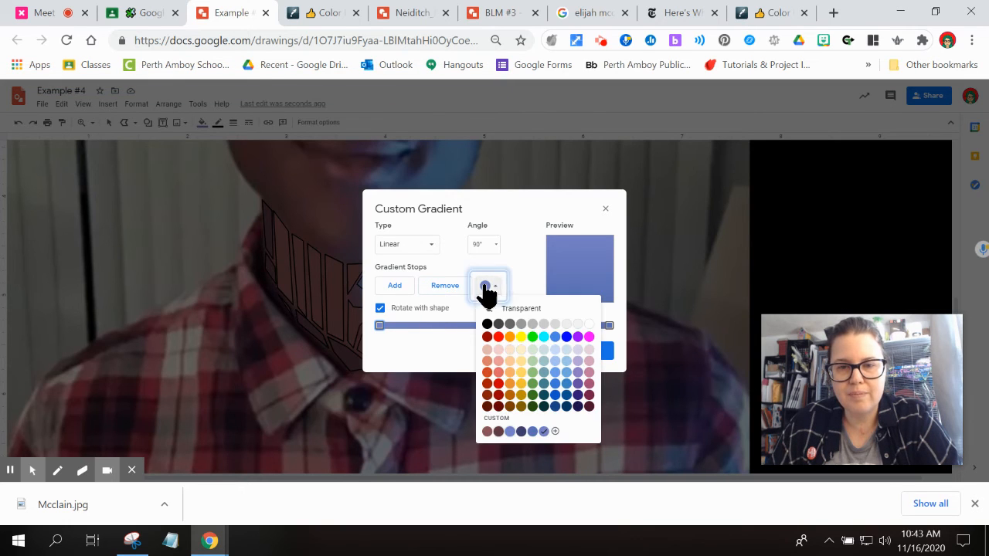
pyautogui.click(553, 438)
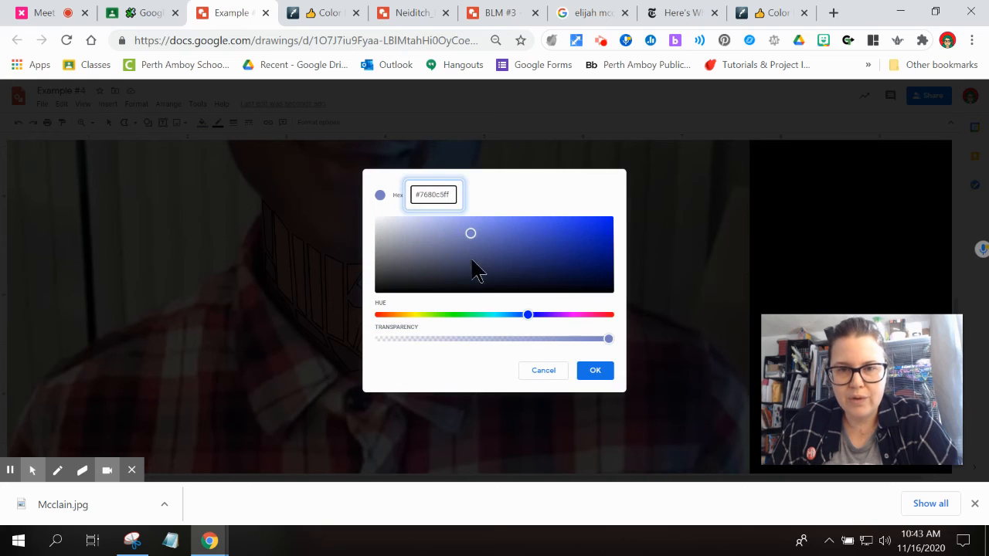
pyautogui.click(454, 224)
pyautogui.click(595, 370)
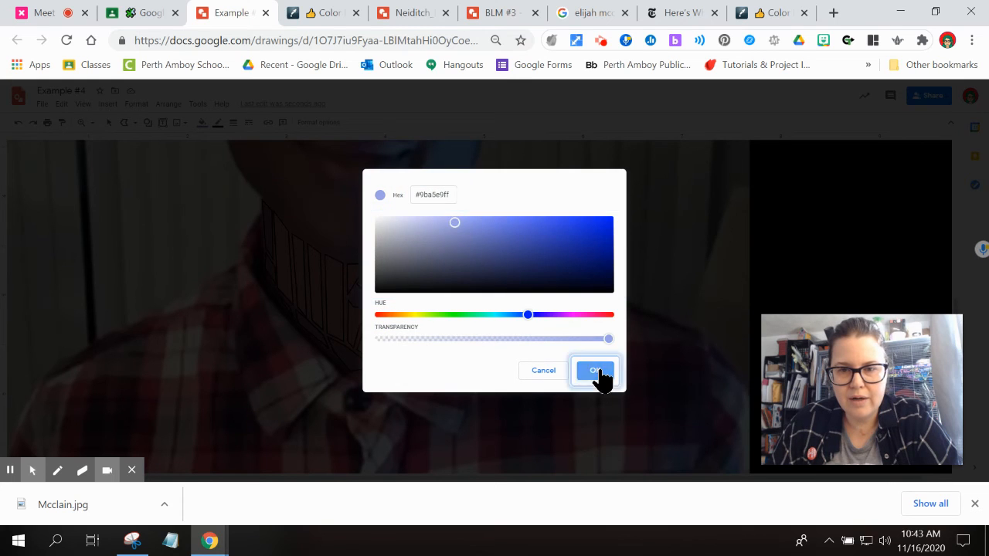
# Set the gradient's first stop to the paler custom blue #a9b0df and apply the gradient to the piece.
pyautogui.click(490, 285)
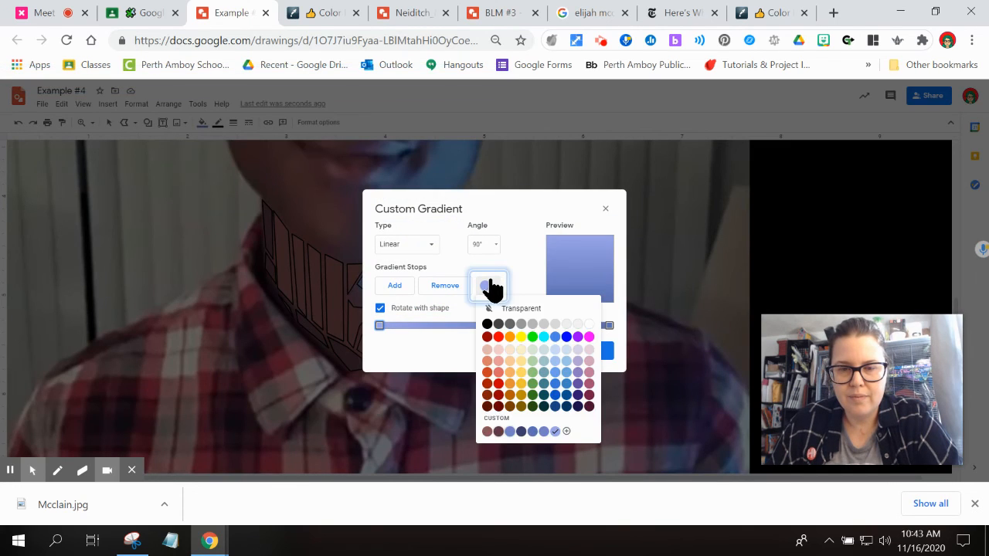
pyautogui.click(566, 431)
pyautogui.click(446, 236)
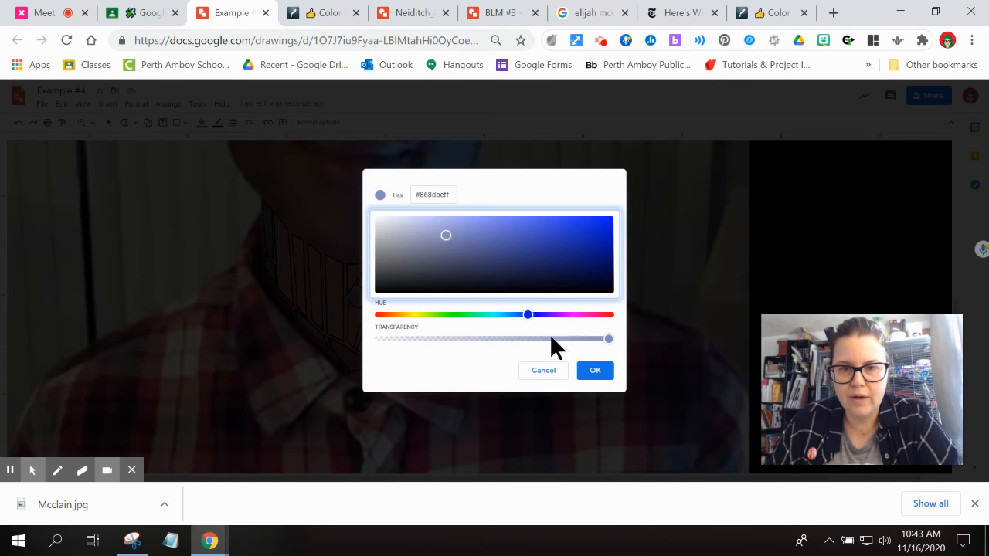
pyautogui.click(432, 225)
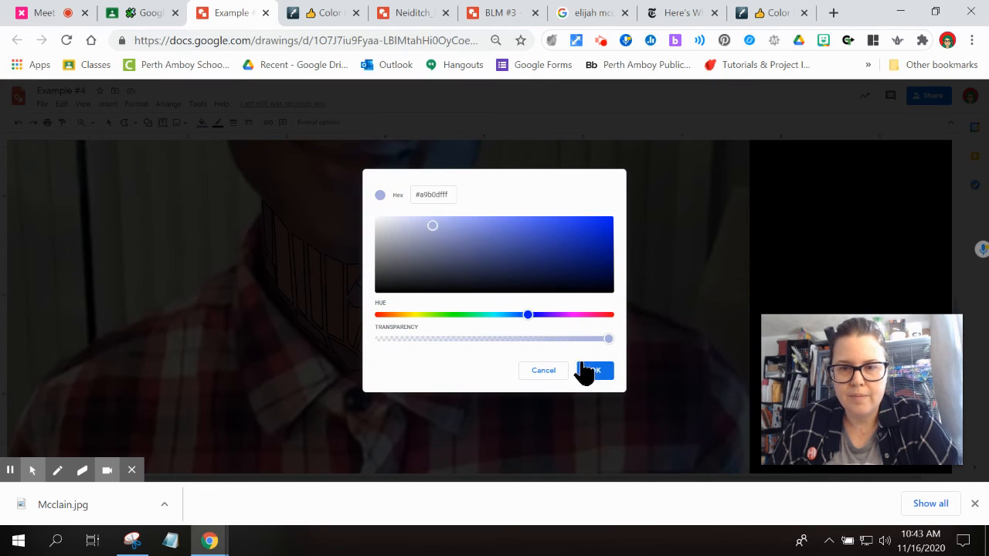
pyautogui.click(587, 373)
pyautogui.click(593, 351)
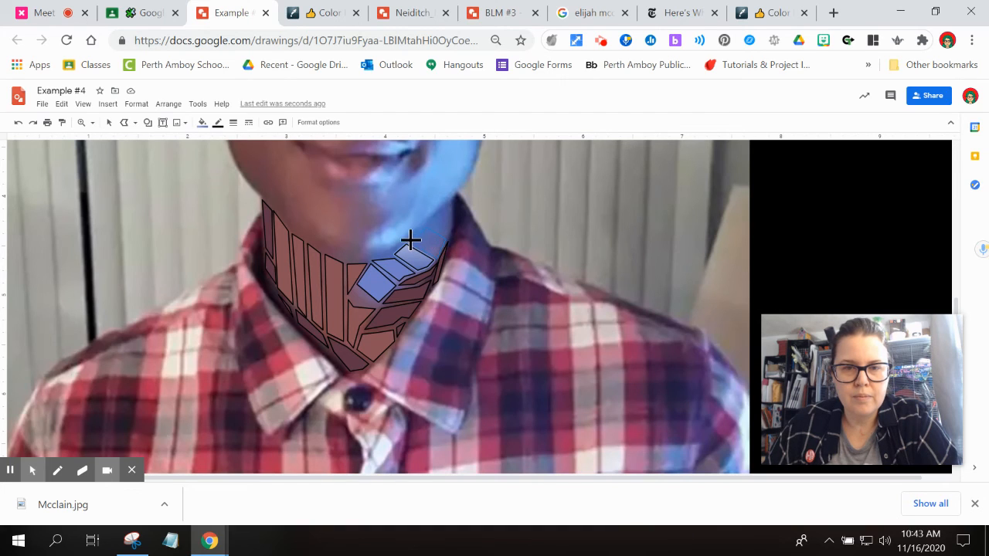
# Draw more polyline pieces up the neck's blue-lit edge and change the uppermost one's first gradient stop to the reddish-brown custom color.
pyautogui.click(410, 240)
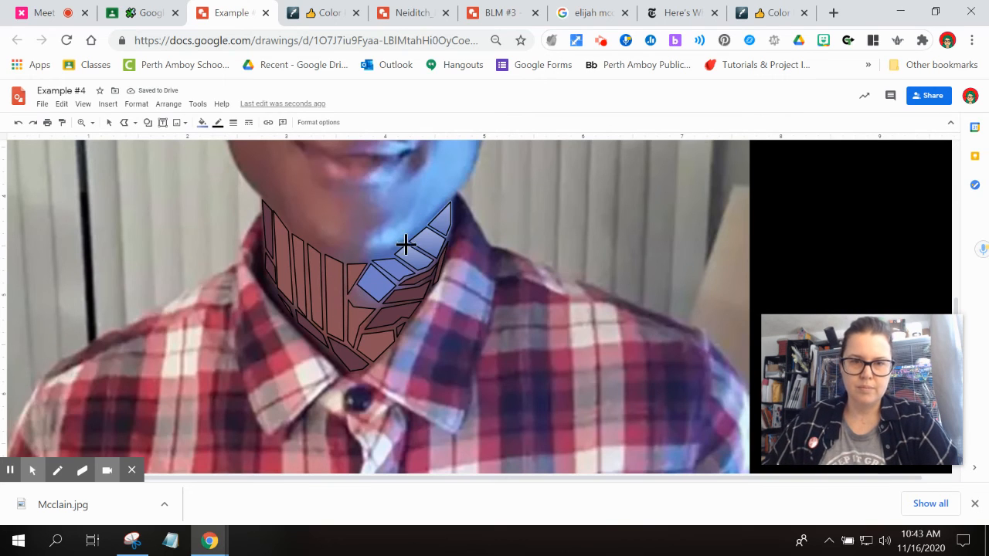
pyautogui.click(202, 123)
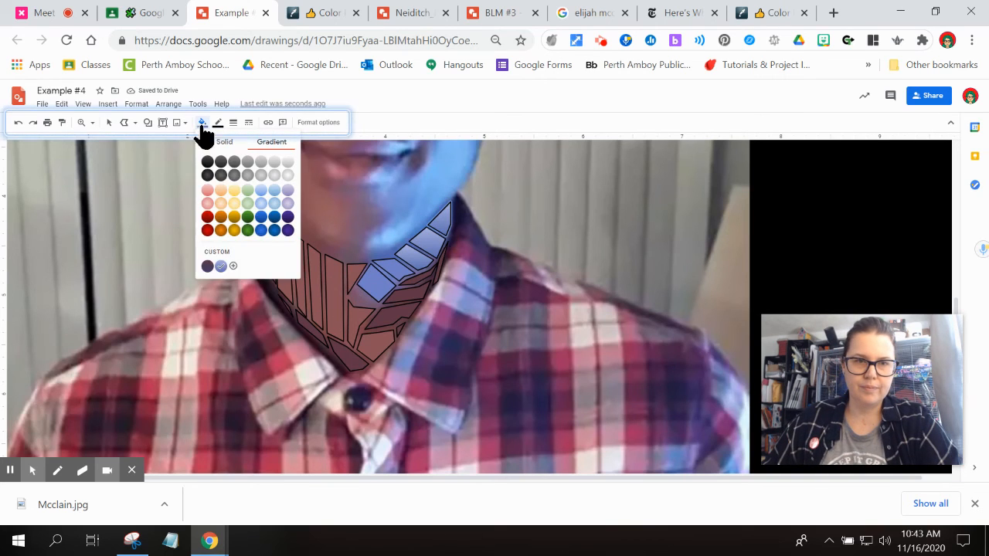
pyautogui.click(234, 266)
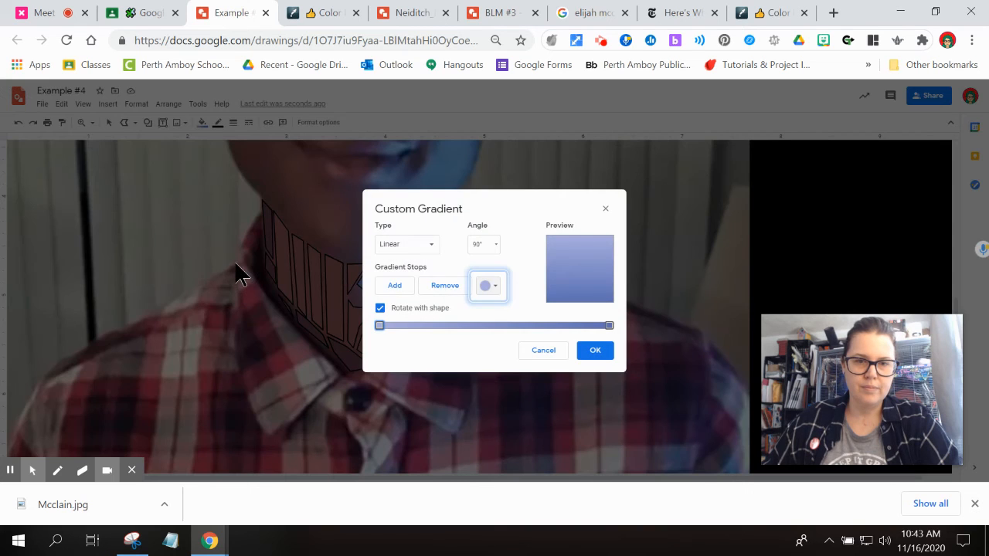
pyautogui.click(480, 286)
pyautogui.click(487, 432)
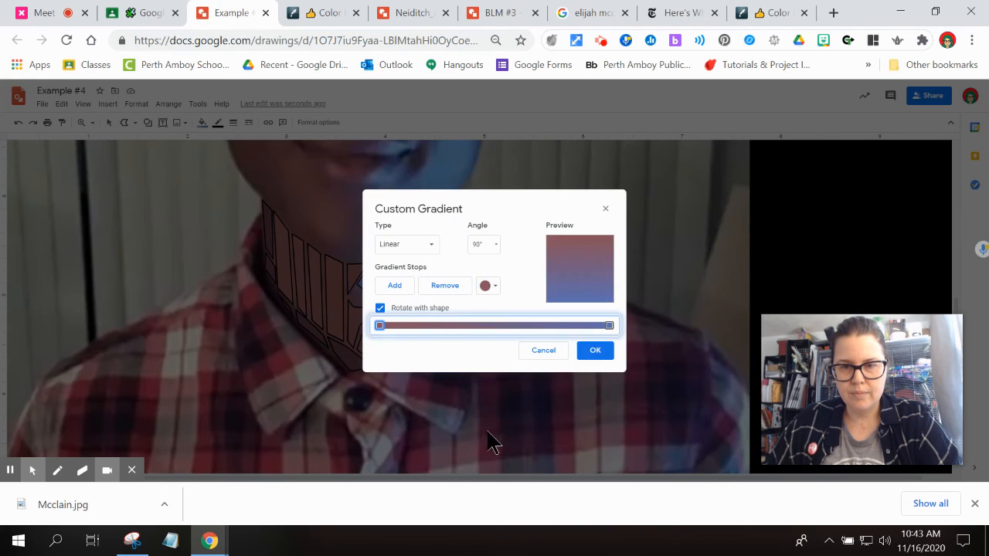
pyautogui.click(593, 351)
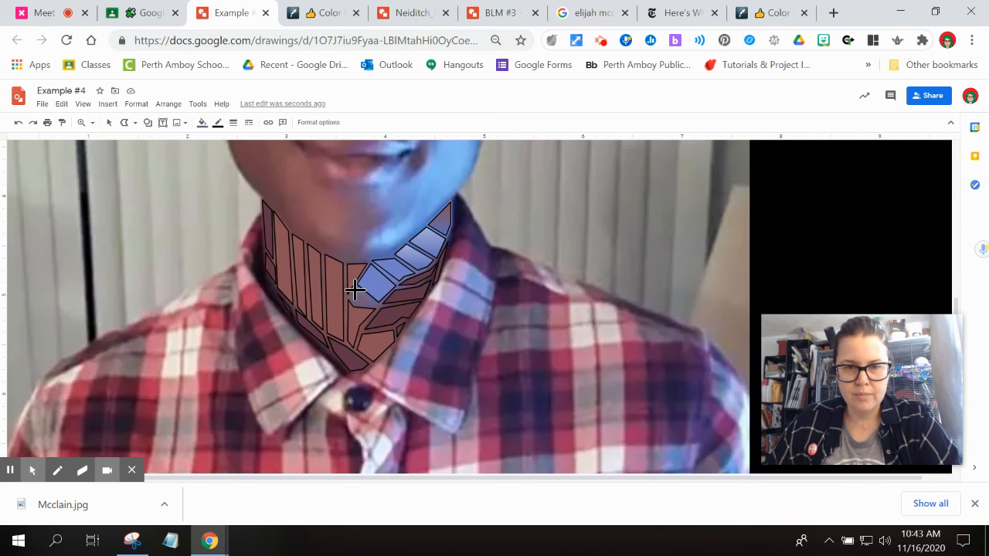
# Draw a small polyline piece just below the lowest light-blue piece on the neck.
pyautogui.click(354, 289)
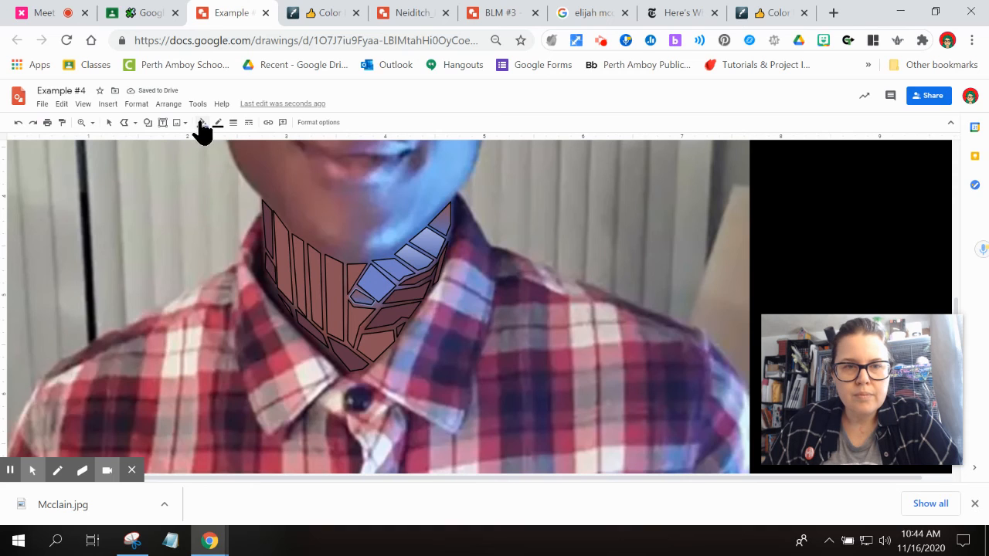
pyautogui.click(371, 254)
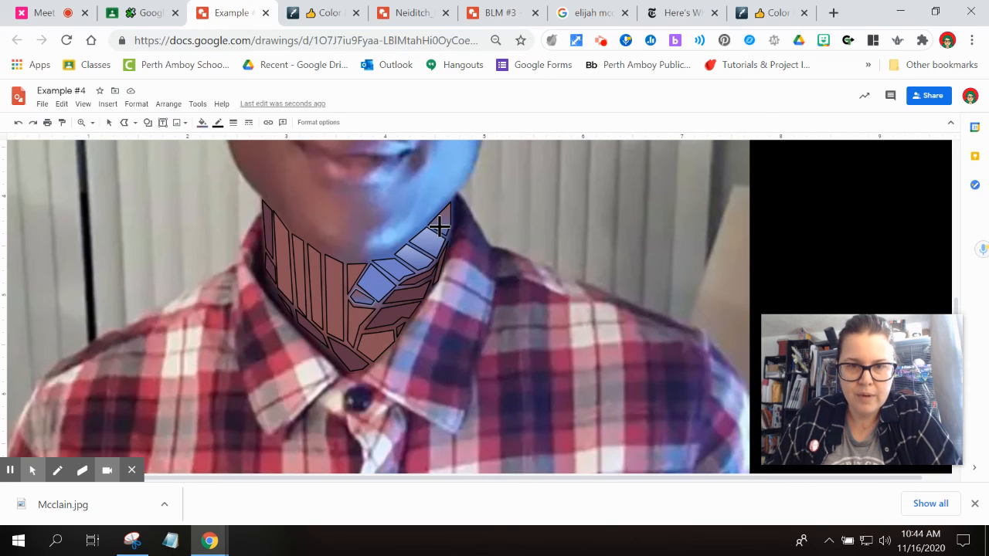
# Sample the dark red of the shirt collar in the photo on the color picker page and copy #7f2644.
pyautogui.scroll(4, 440, 224)
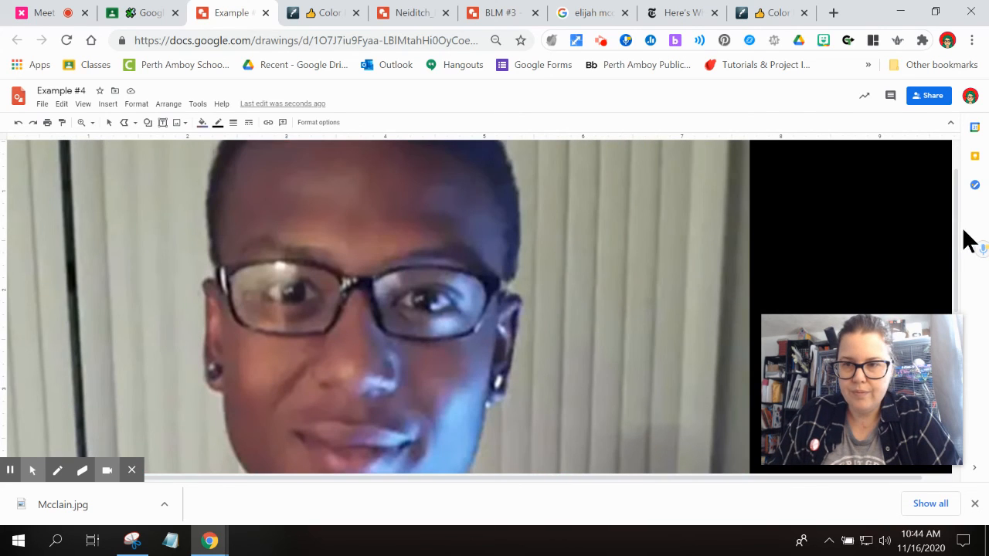
pyautogui.moveTo(962, 239)
pyautogui.mouseDown()
pyautogui.moveTo(938, 376)
pyautogui.moveTo(958, 316)
pyautogui.mouseUp()
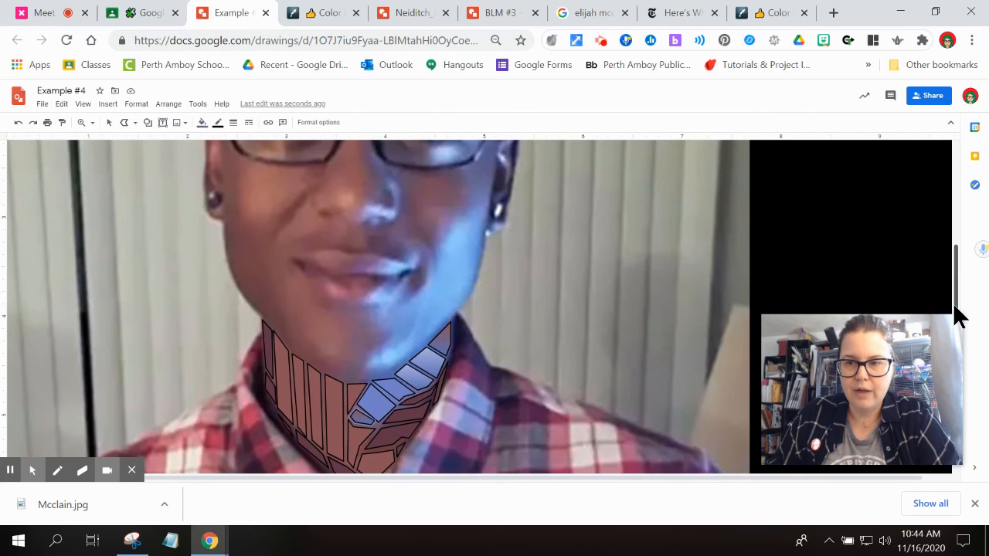
pyautogui.scroll(-3, 634, 306)
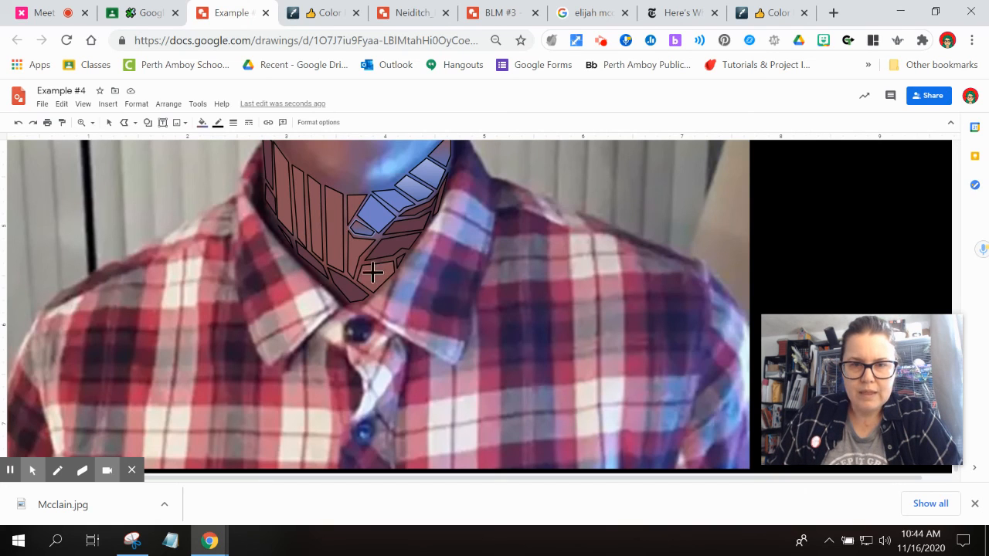
pyautogui.click(780, 13)
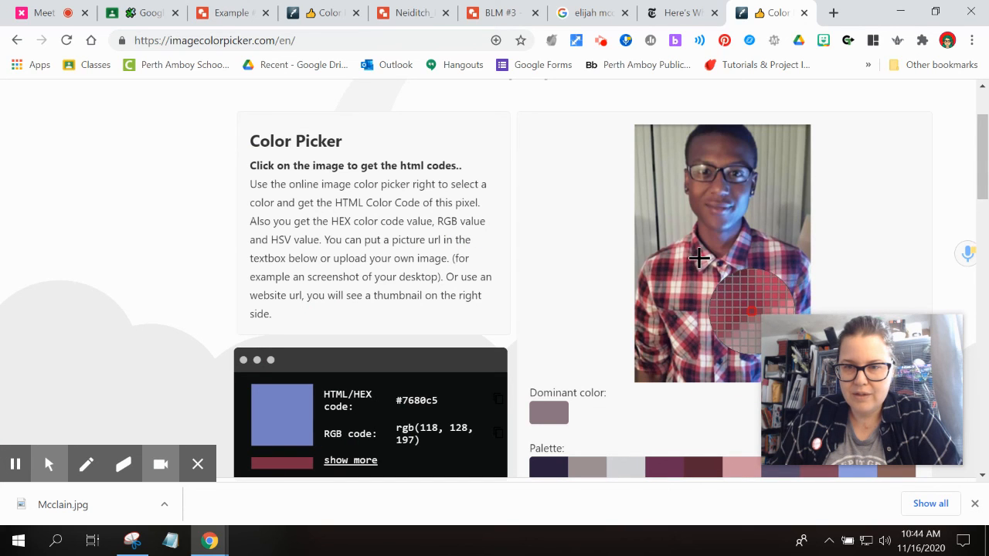
pyautogui.click(697, 257)
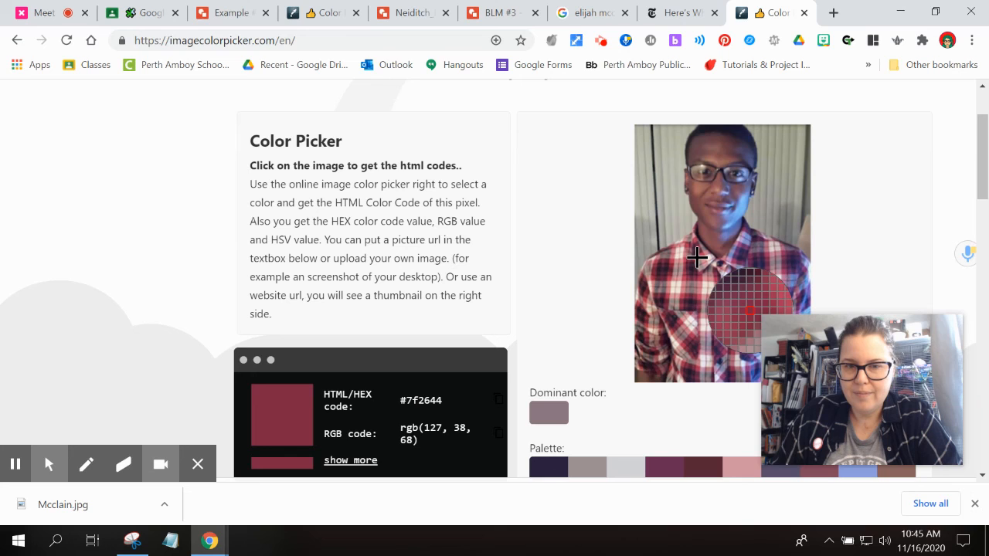
pyautogui.click(498, 400)
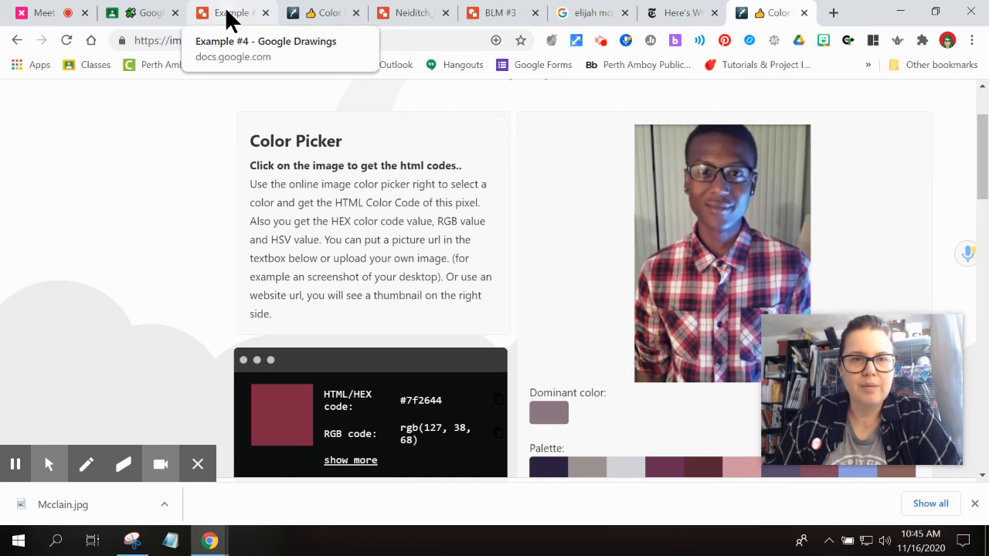
# Draw a four-sided polyline piece on the shirt collar beside the top button and set its gradient's first stop to #7f2644.
pyautogui.click(230, 20)
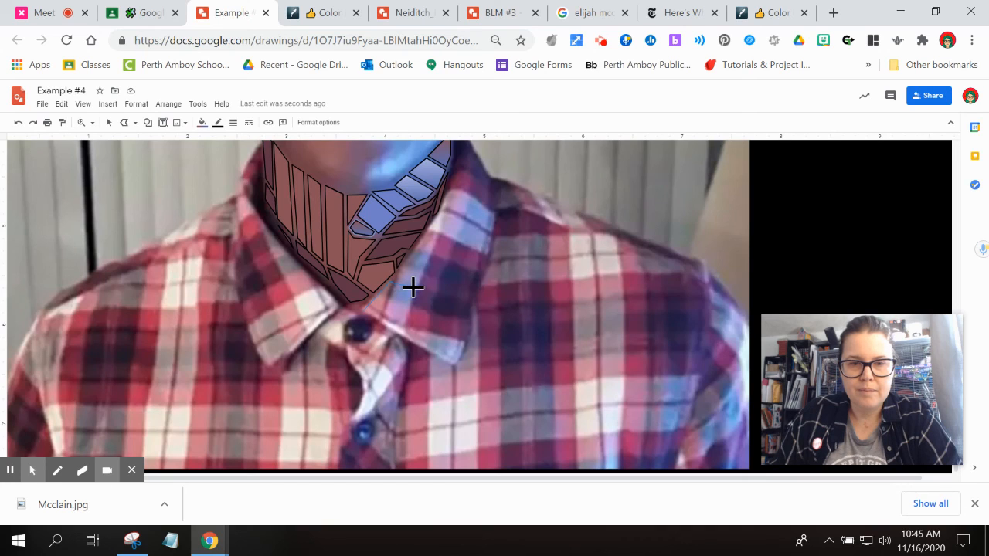
pyautogui.click(365, 308)
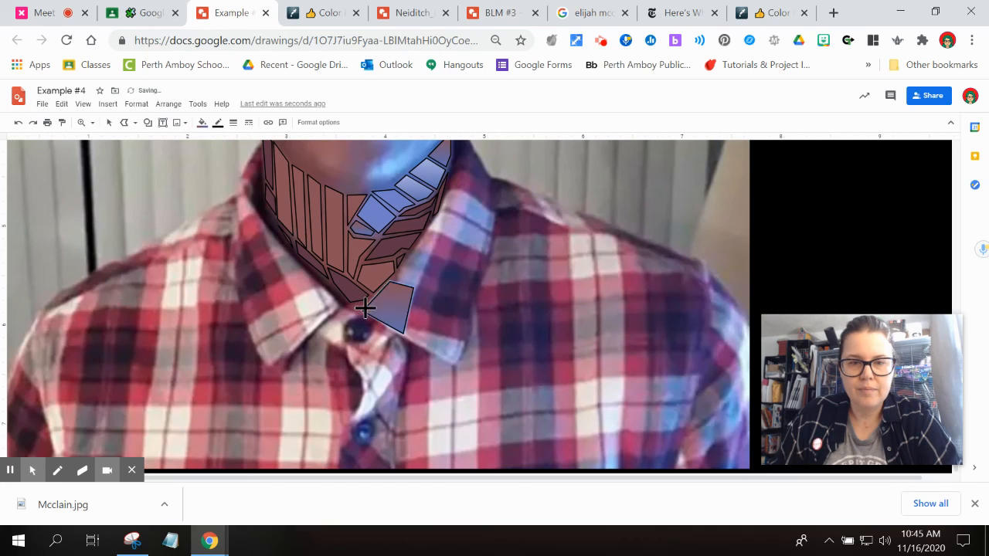
pyautogui.click(202, 132)
pyautogui.click(249, 267)
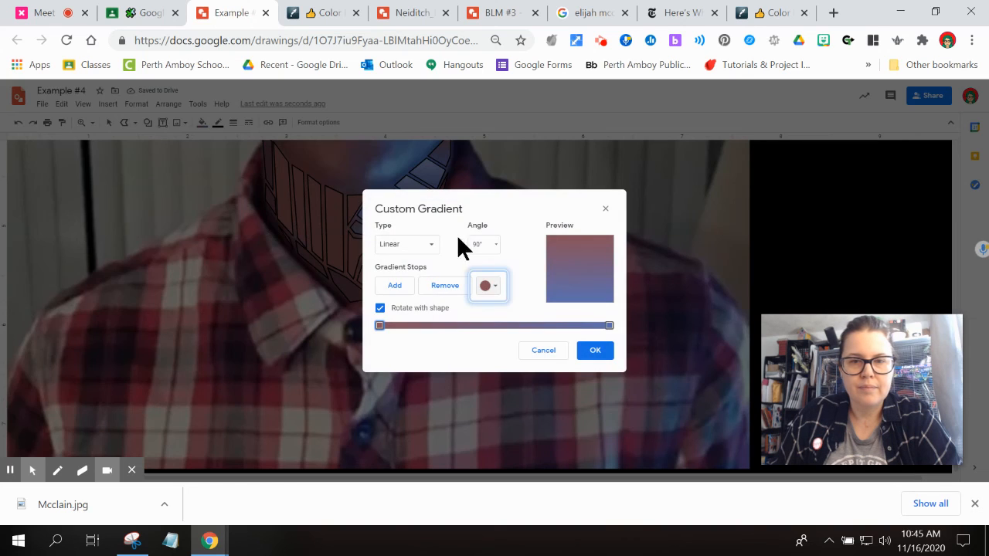
pyautogui.click(488, 287)
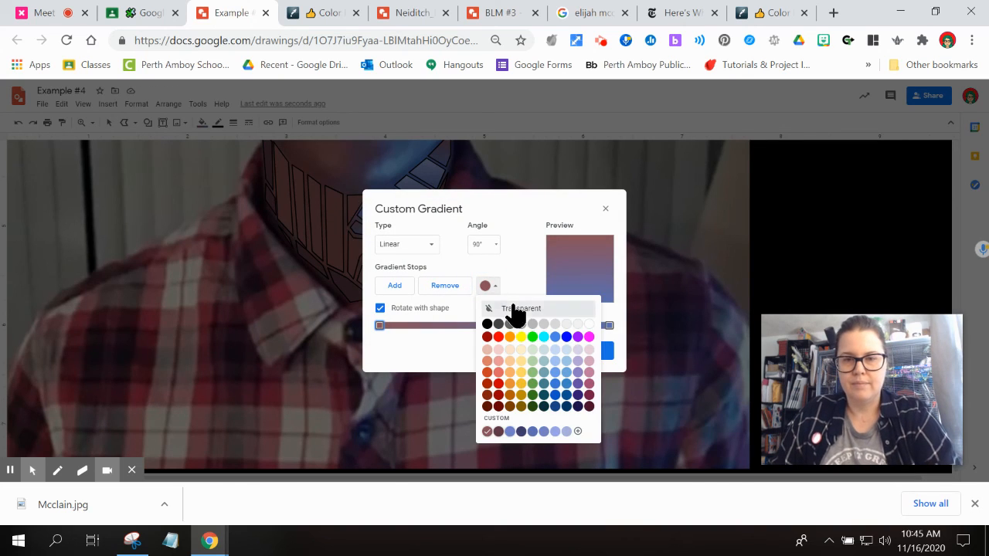
pyautogui.click(513, 268)
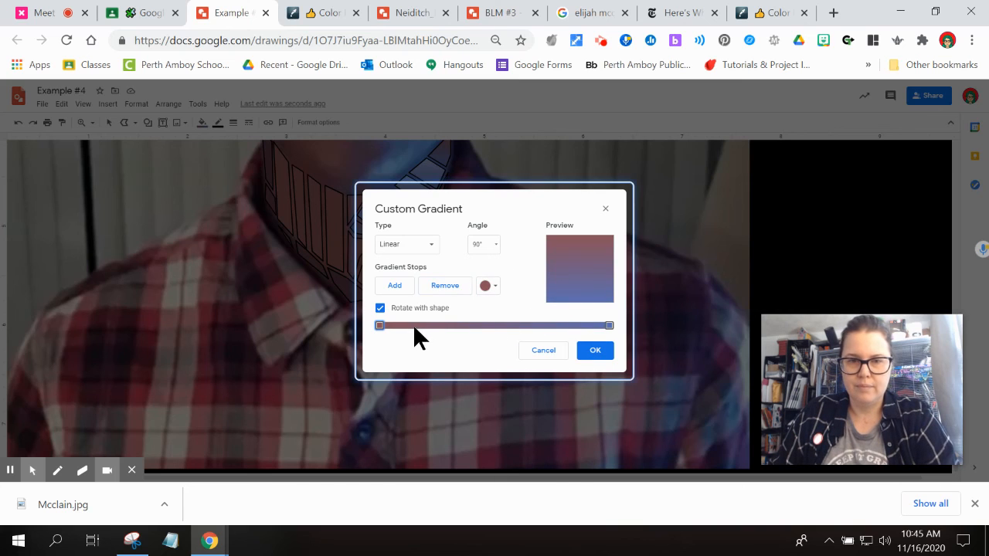
pyautogui.click(485, 286)
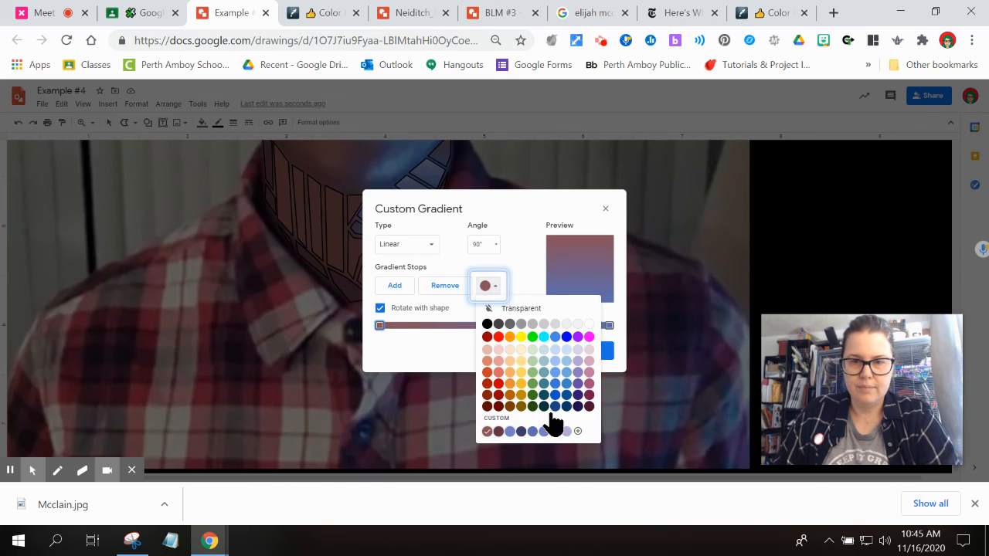
pyautogui.click(577, 431)
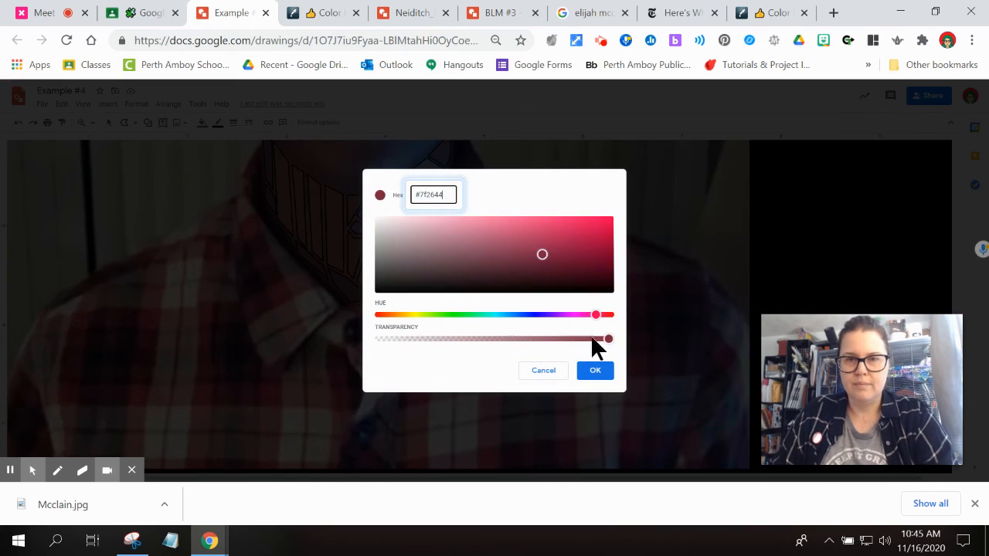
pyautogui.click(593, 373)
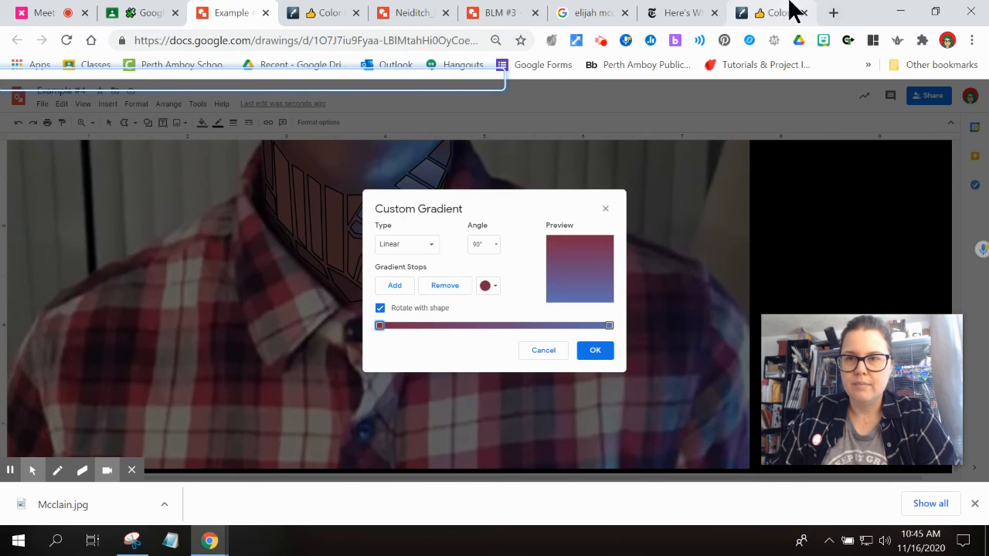
# Sample a light pink area of the shirt in the photo on the color picker page and copy #cb7b93.
pyautogui.click(790, 6)
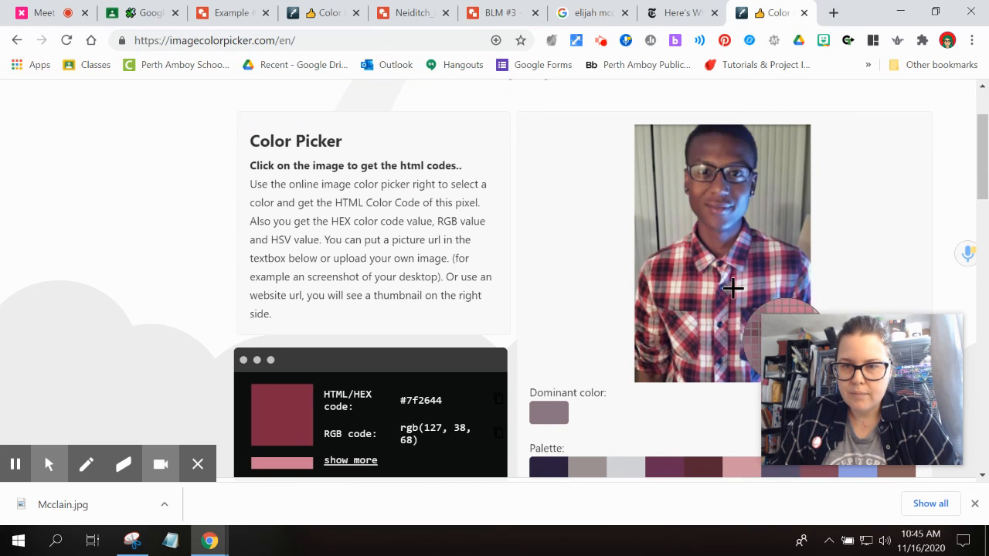
pyautogui.click(733, 286)
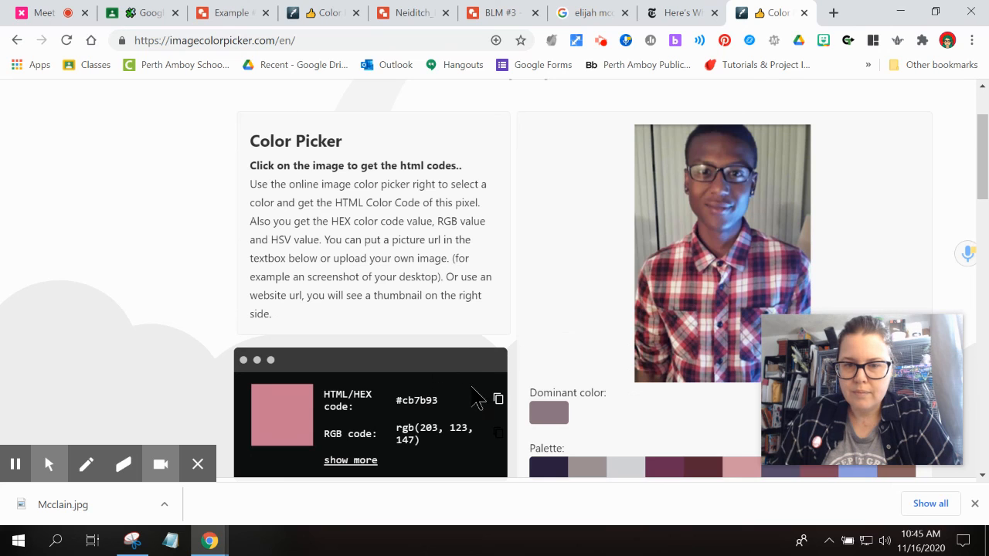
pyautogui.click(498, 400)
# Set the gradient's end stop to #cb7b93 in the drawing and apply the gradient to the collar piece.
pyautogui.click(231, 14)
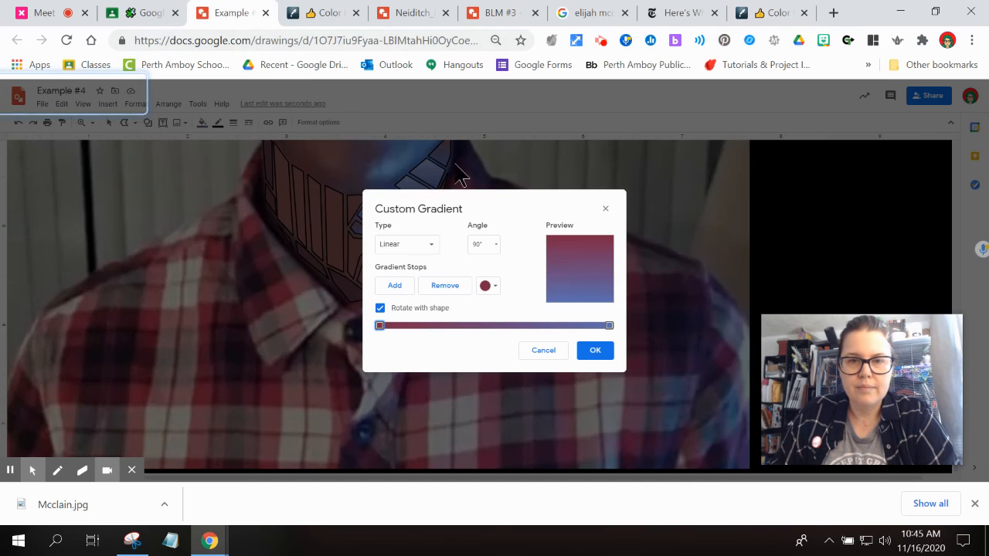
pyautogui.click(609, 325)
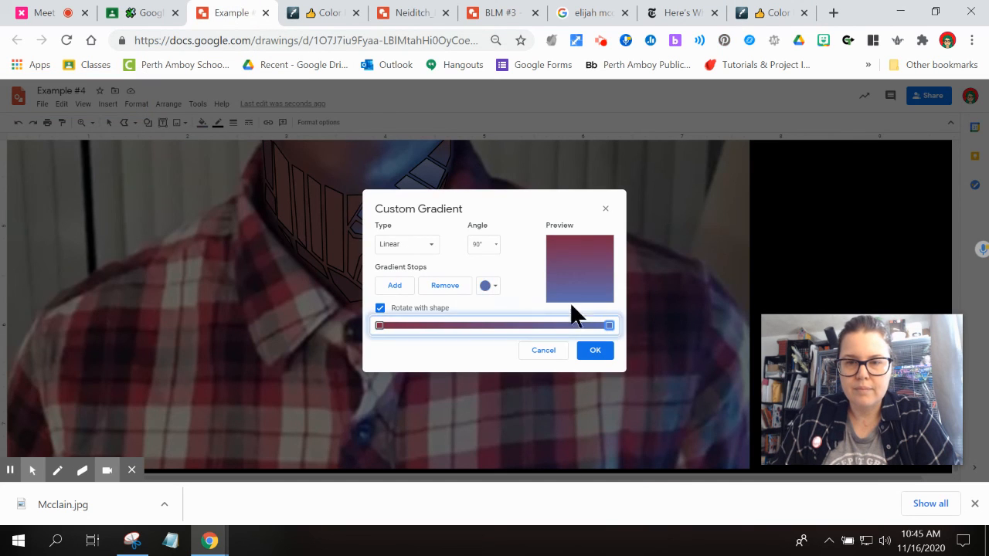
pyautogui.click(485, 287)
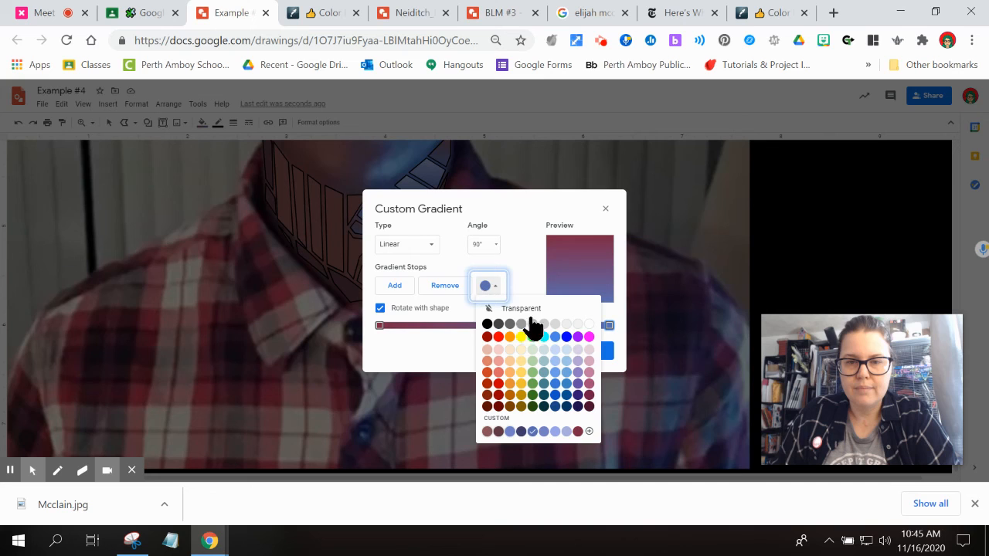
pyautogui.click(587, 431)
pyautogui.hotkey('ctrl', 'v')
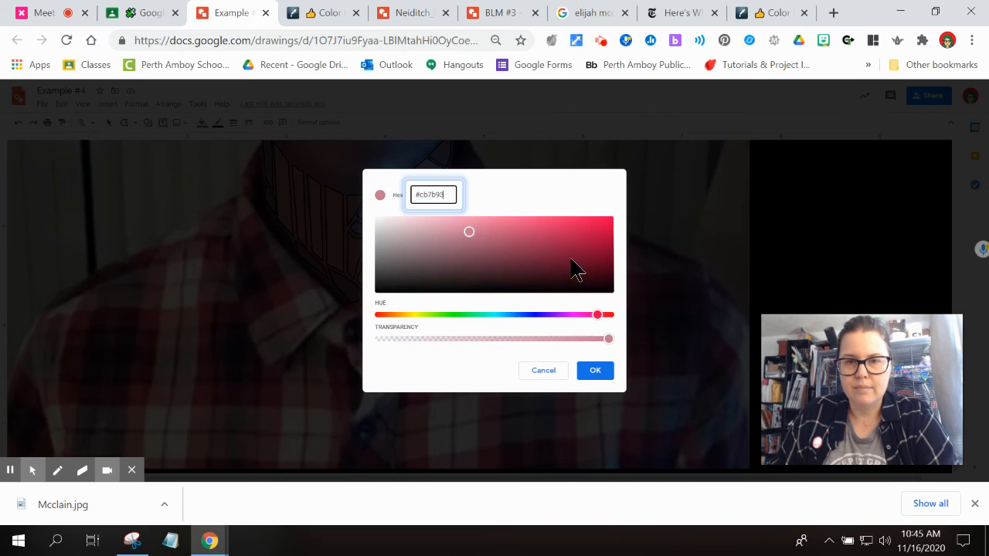
pyautogui.click(595, 370)
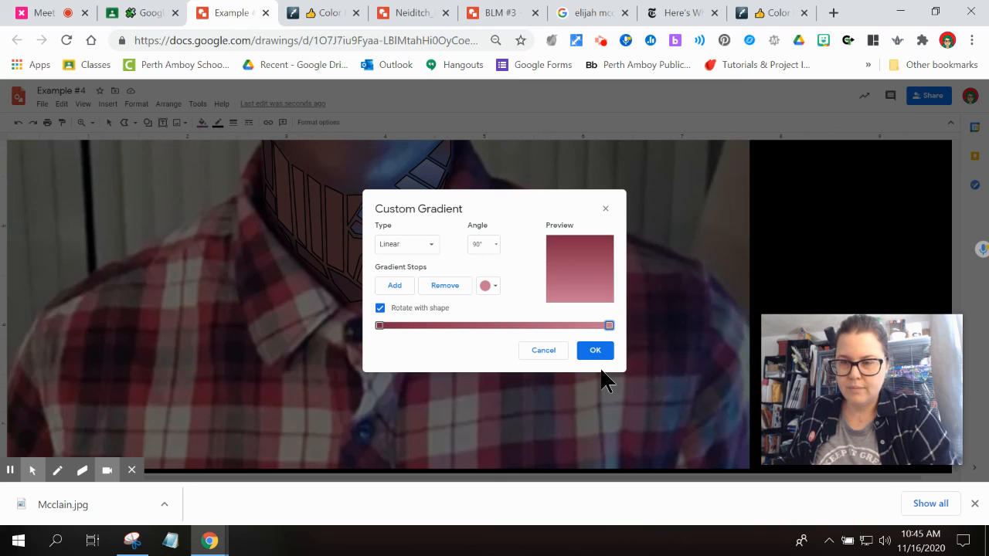
pyautogui.click(595, 351)
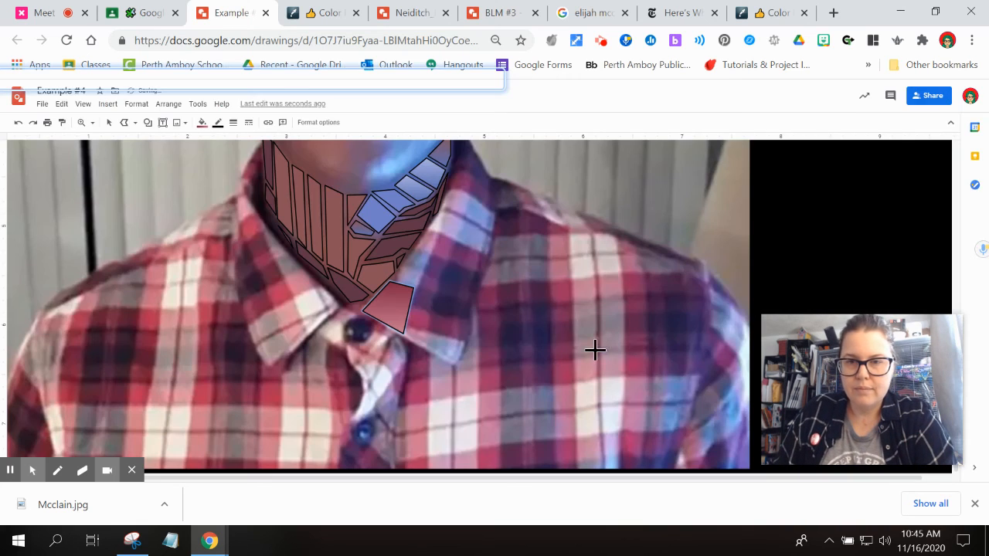